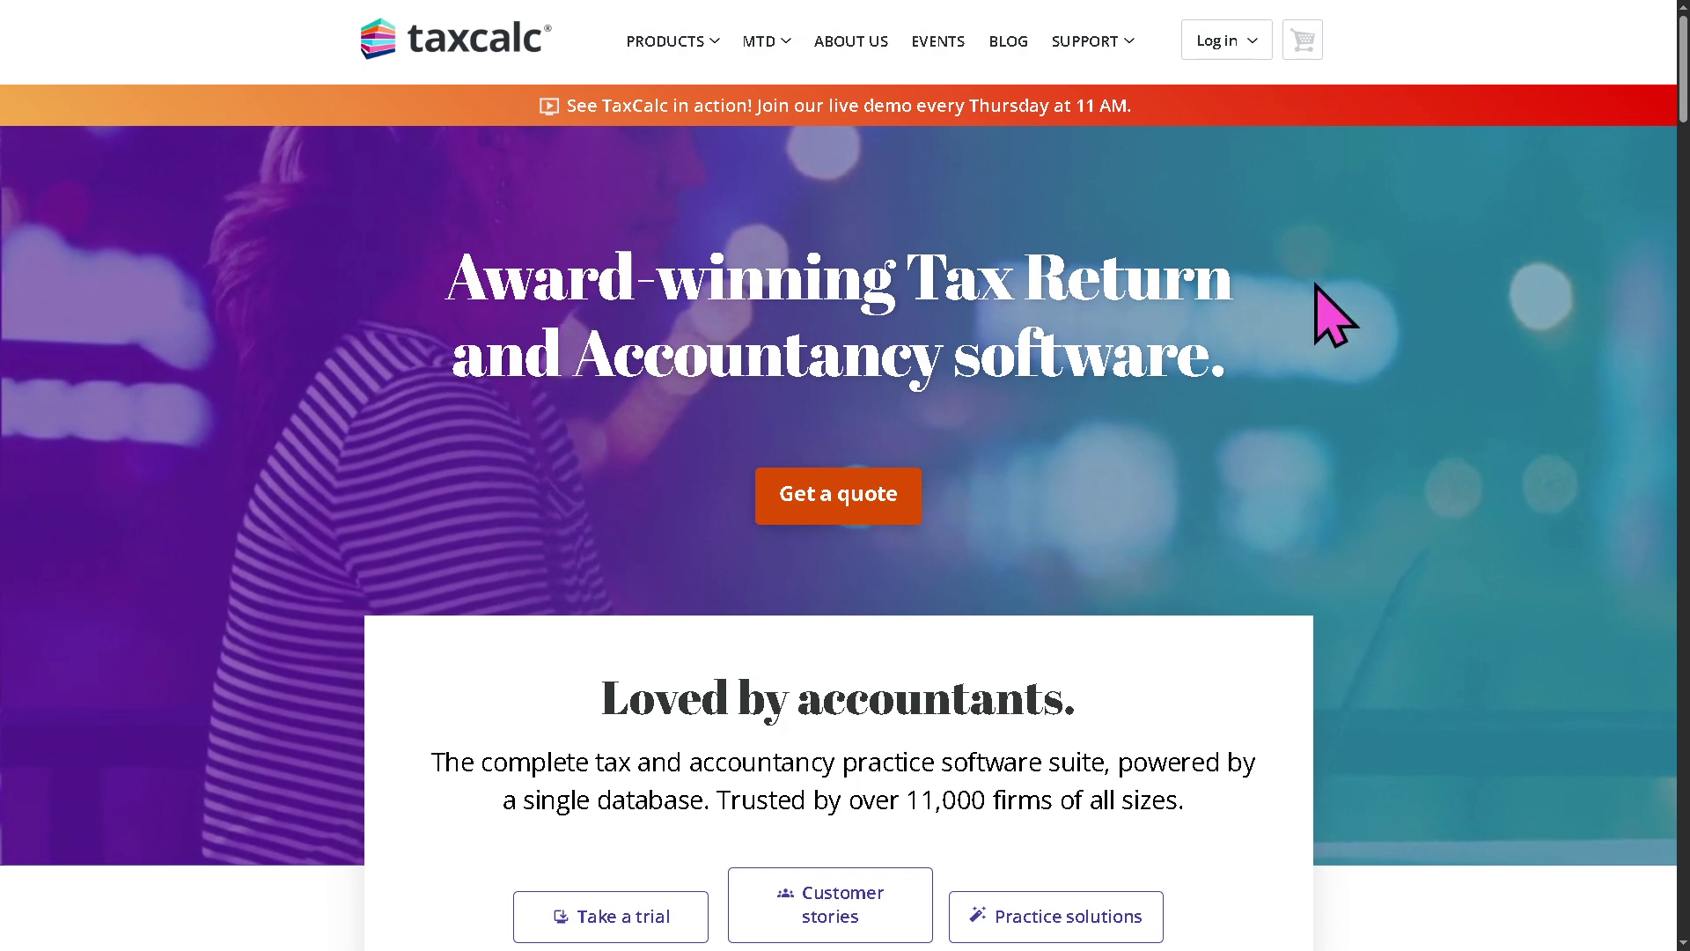
# Start the free 14-day TaxCalc trial as a new accountancy practice customer
pyautogui.click(1248, 46)
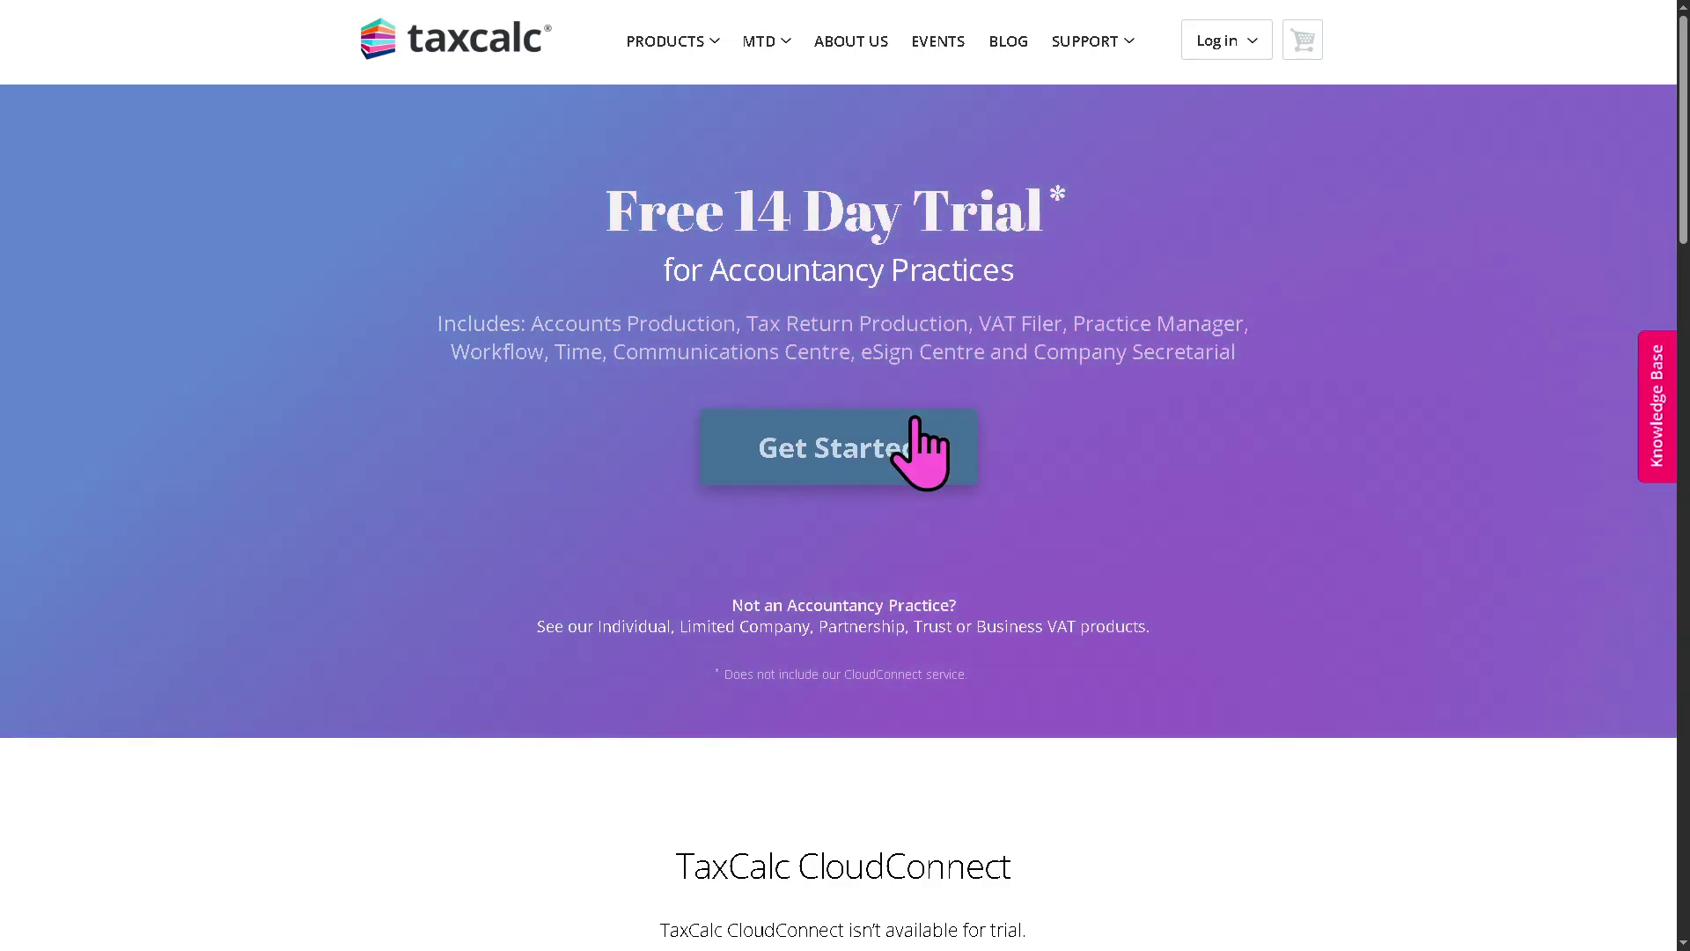
pyautogui.click(861, 465)
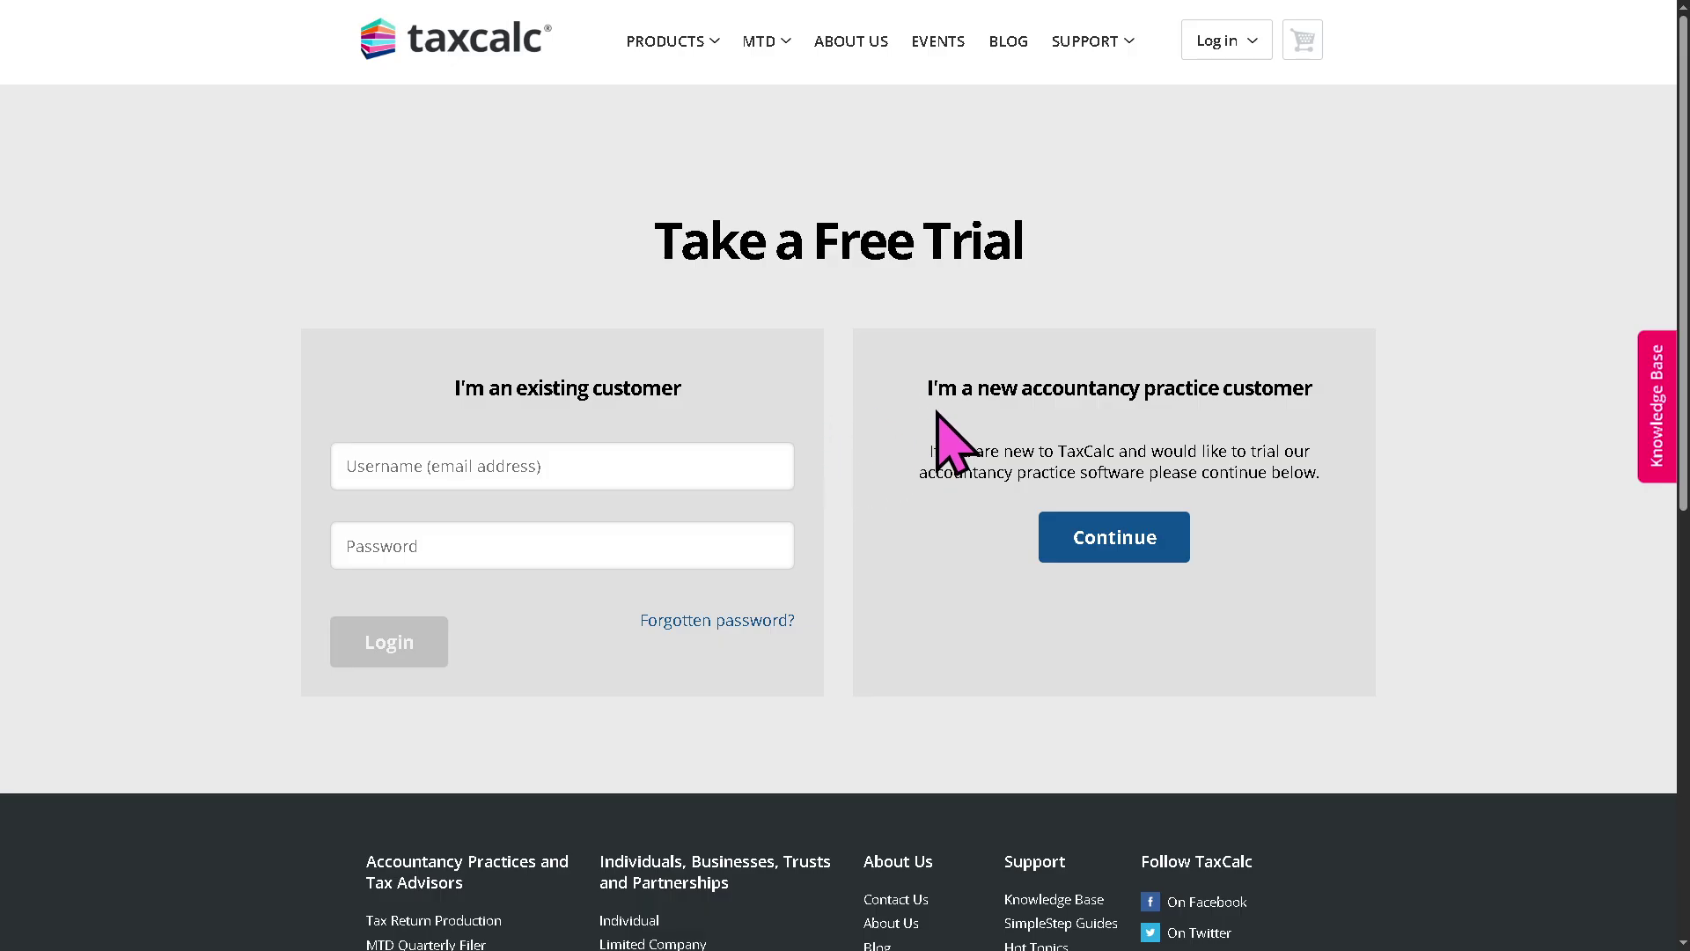
pyautogui.click(1131, 542)
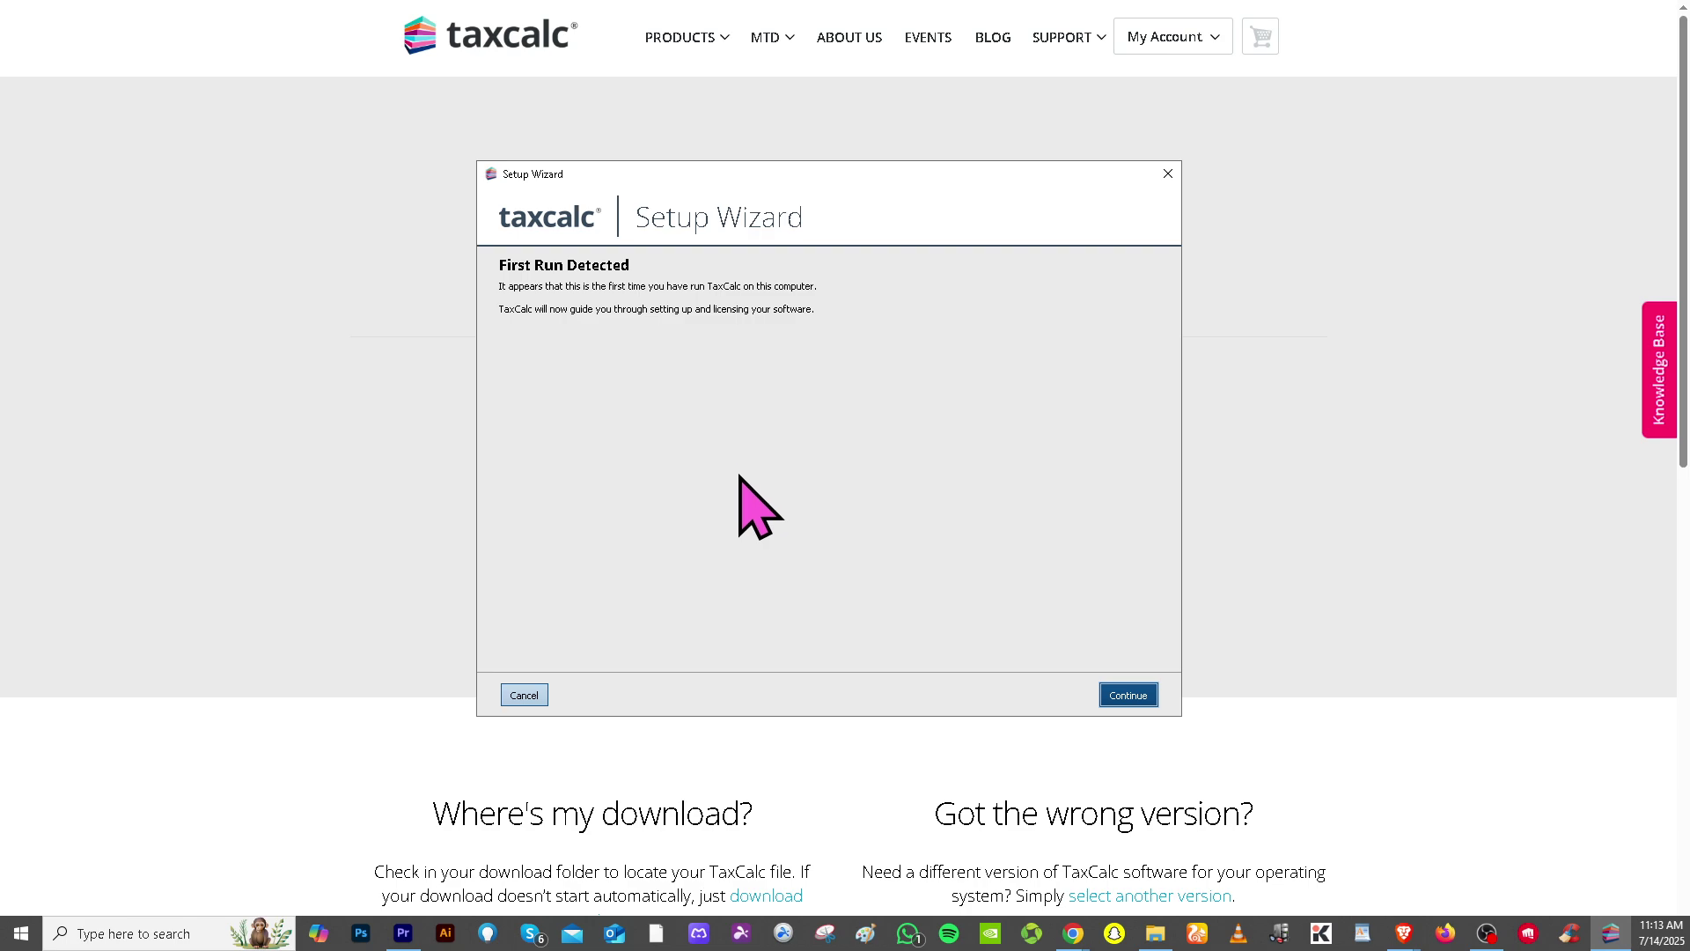
# Accept the licence agreement in the first-run Setup Wizard and choose to create a new network database for the Network product
pyautogui.click(1126, 695)
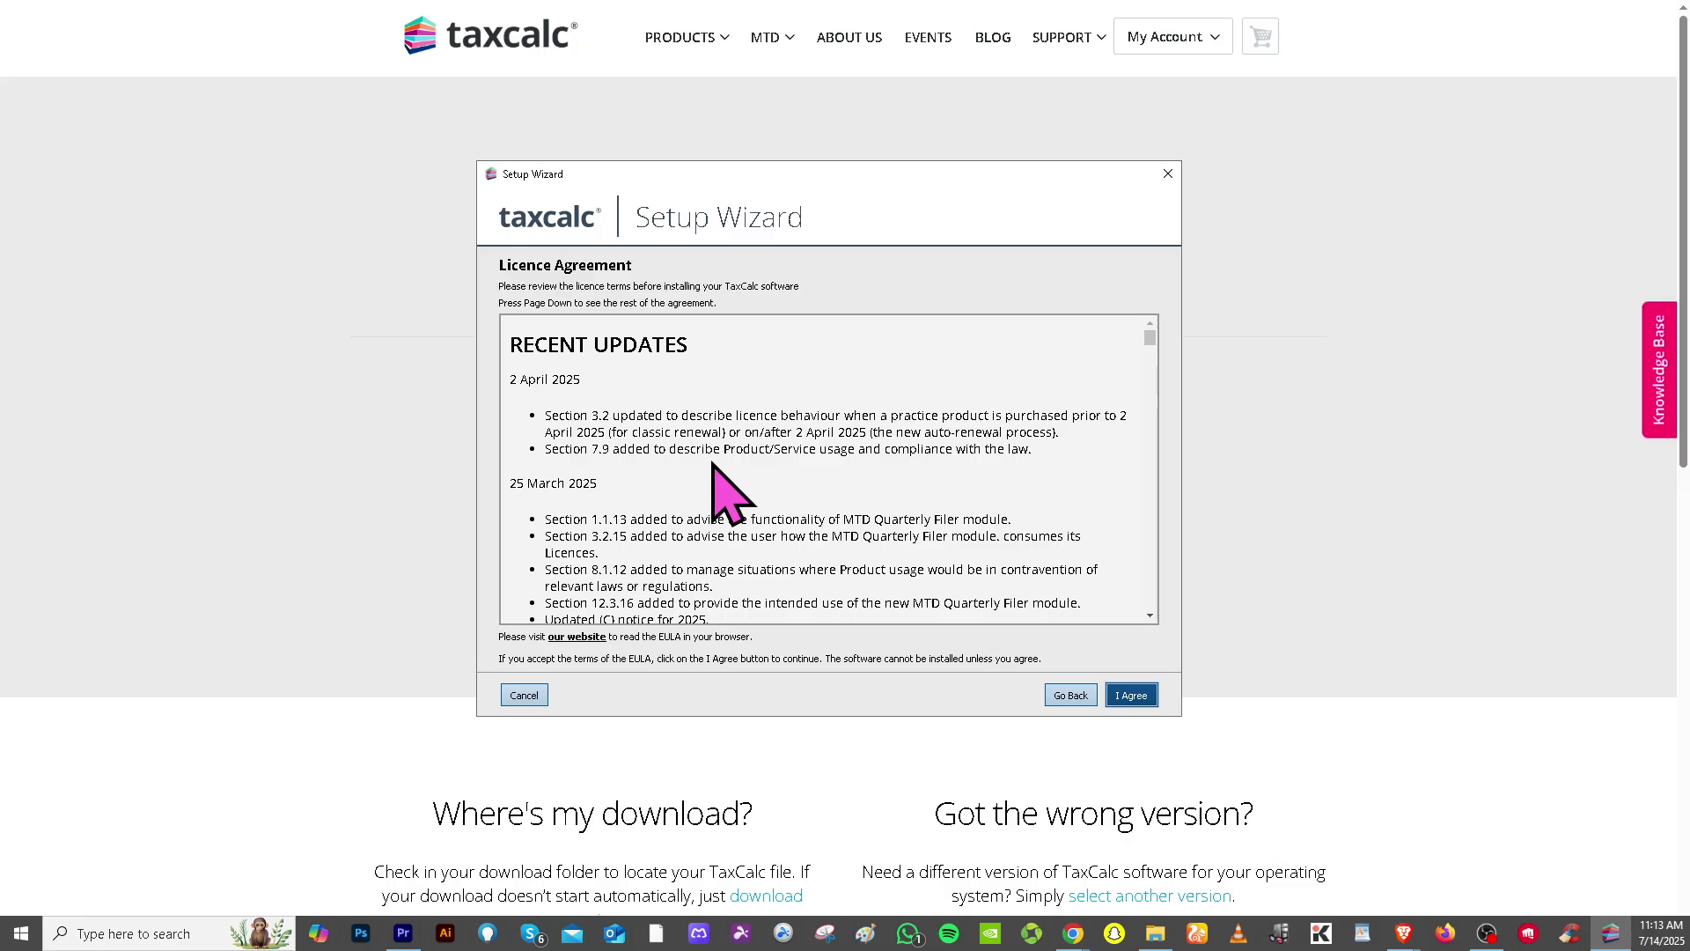
pyautogui.click(1131, 695)
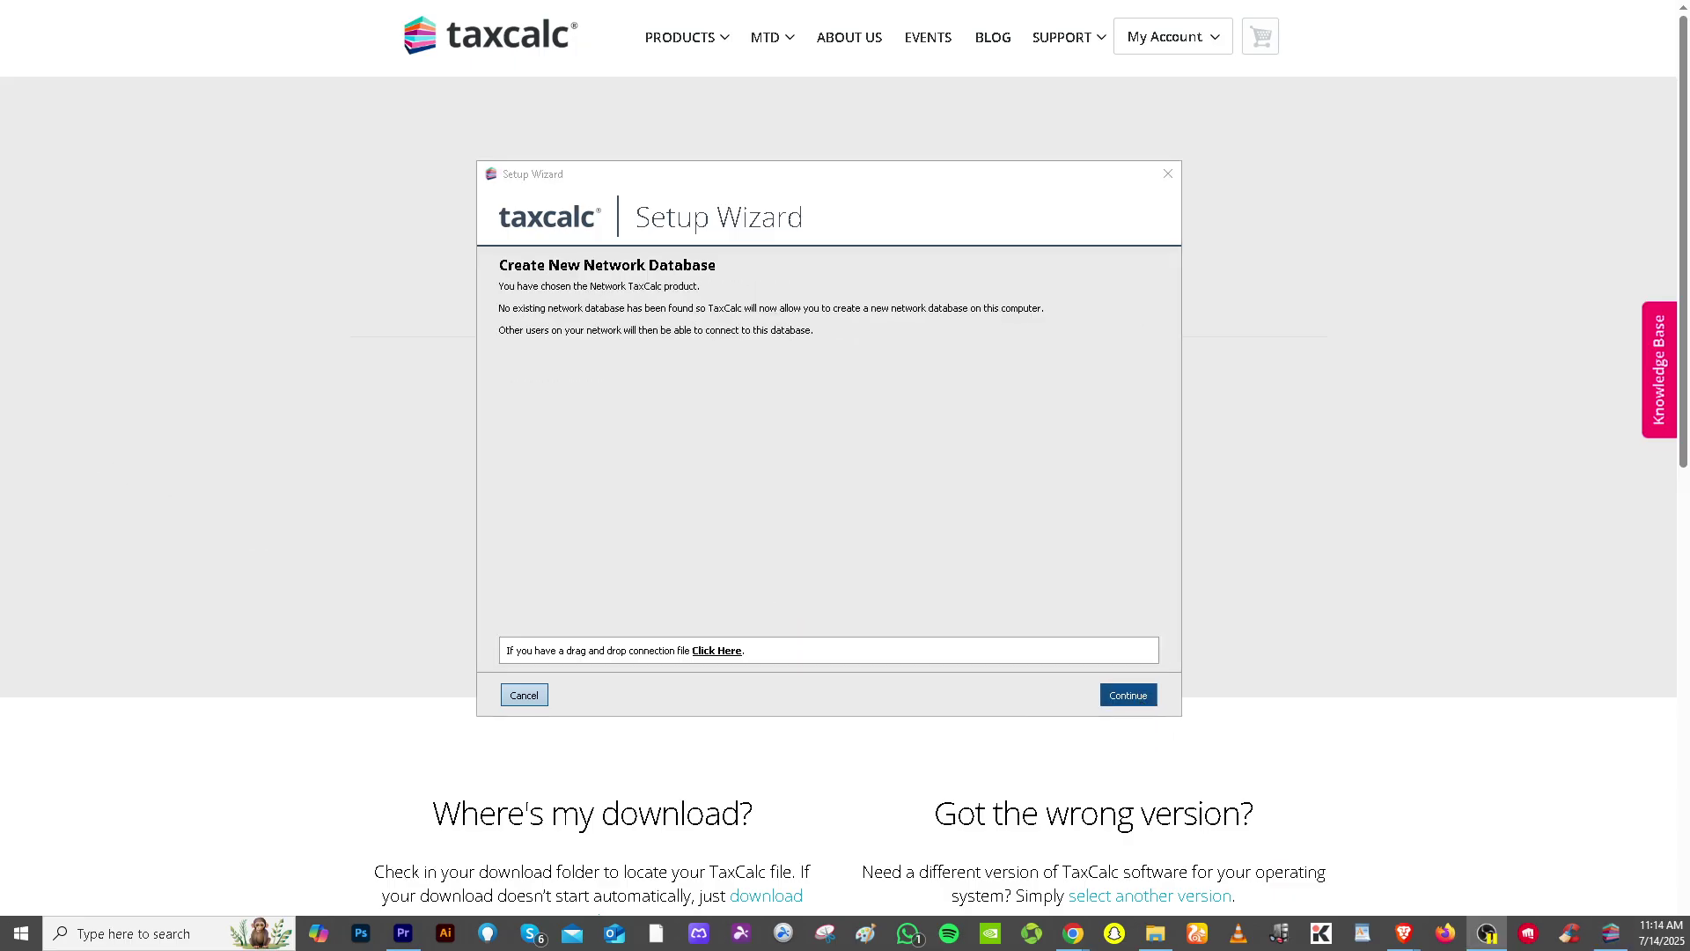
pyautogui.click(853, 452)
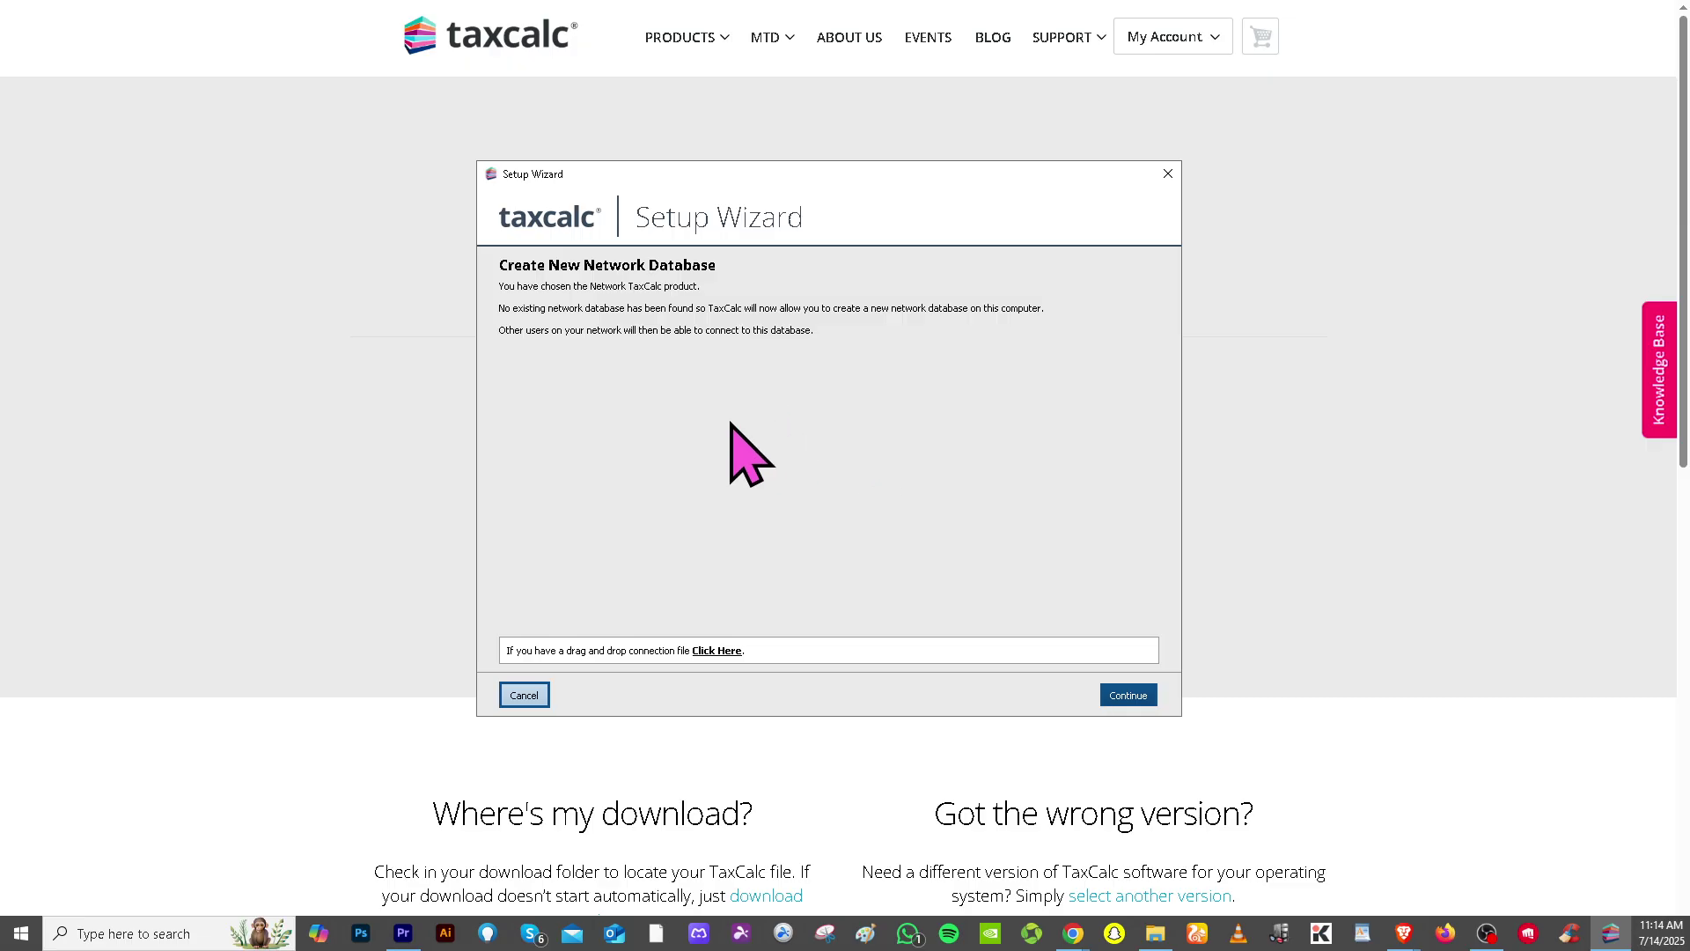
pyautogui.click(1123, 696)
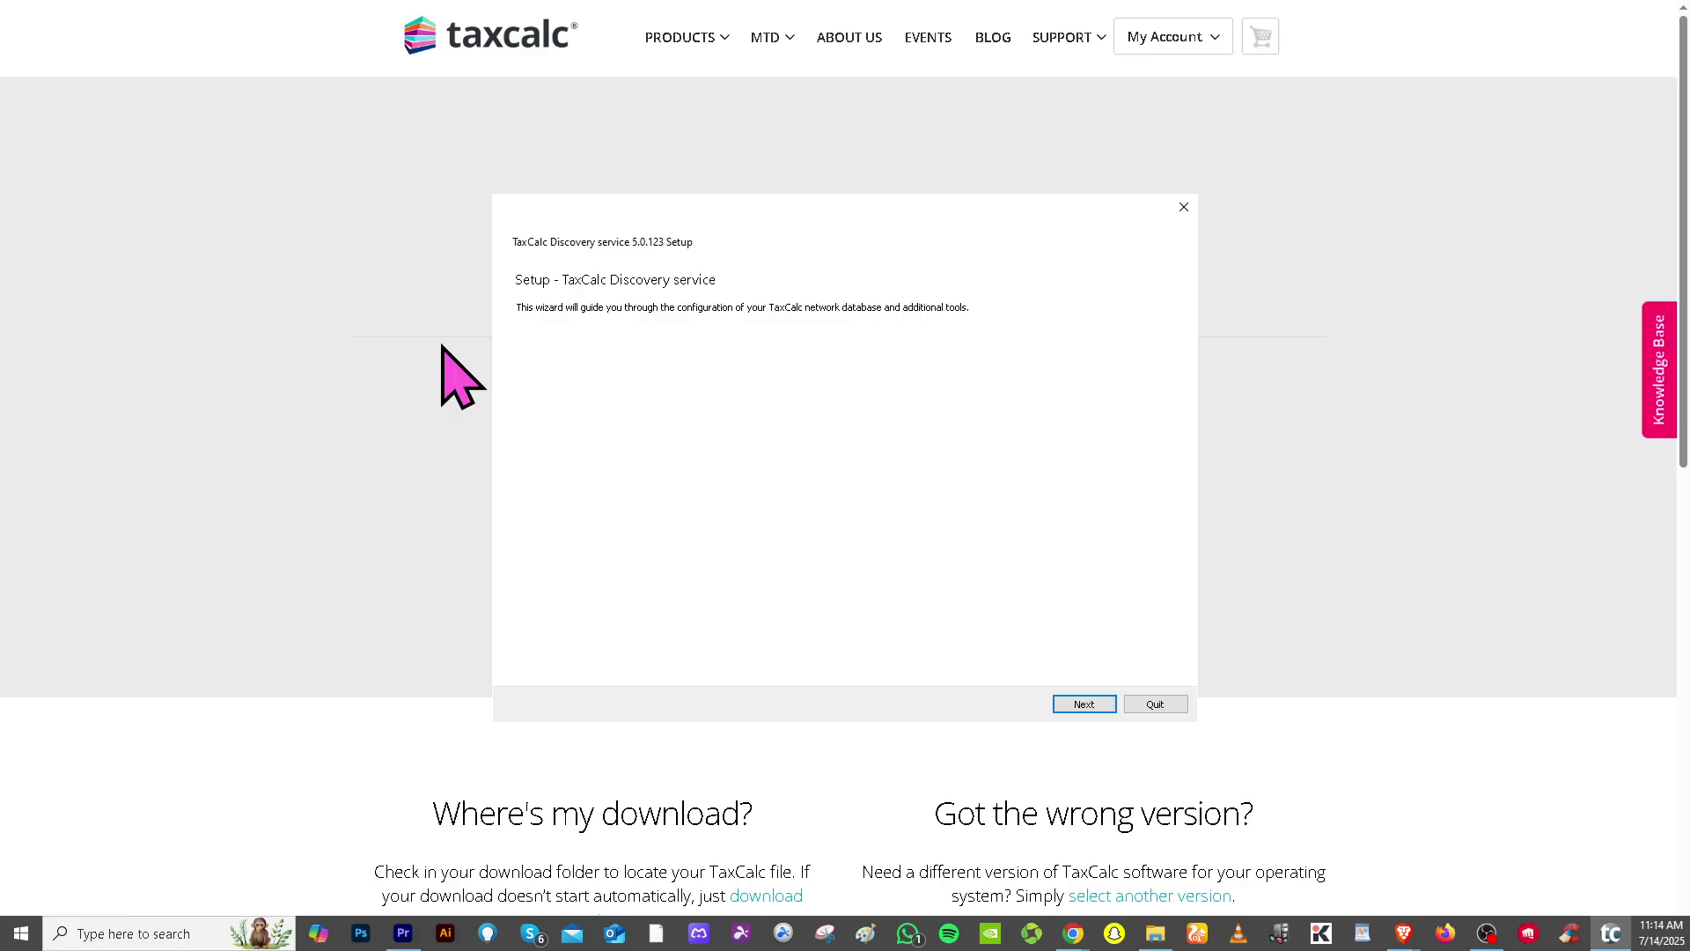
# Install the TaxCalc Discovery service with the Typical setup in the default installation folder, agreeing to its licence
pyautogui.click(1081, 701)
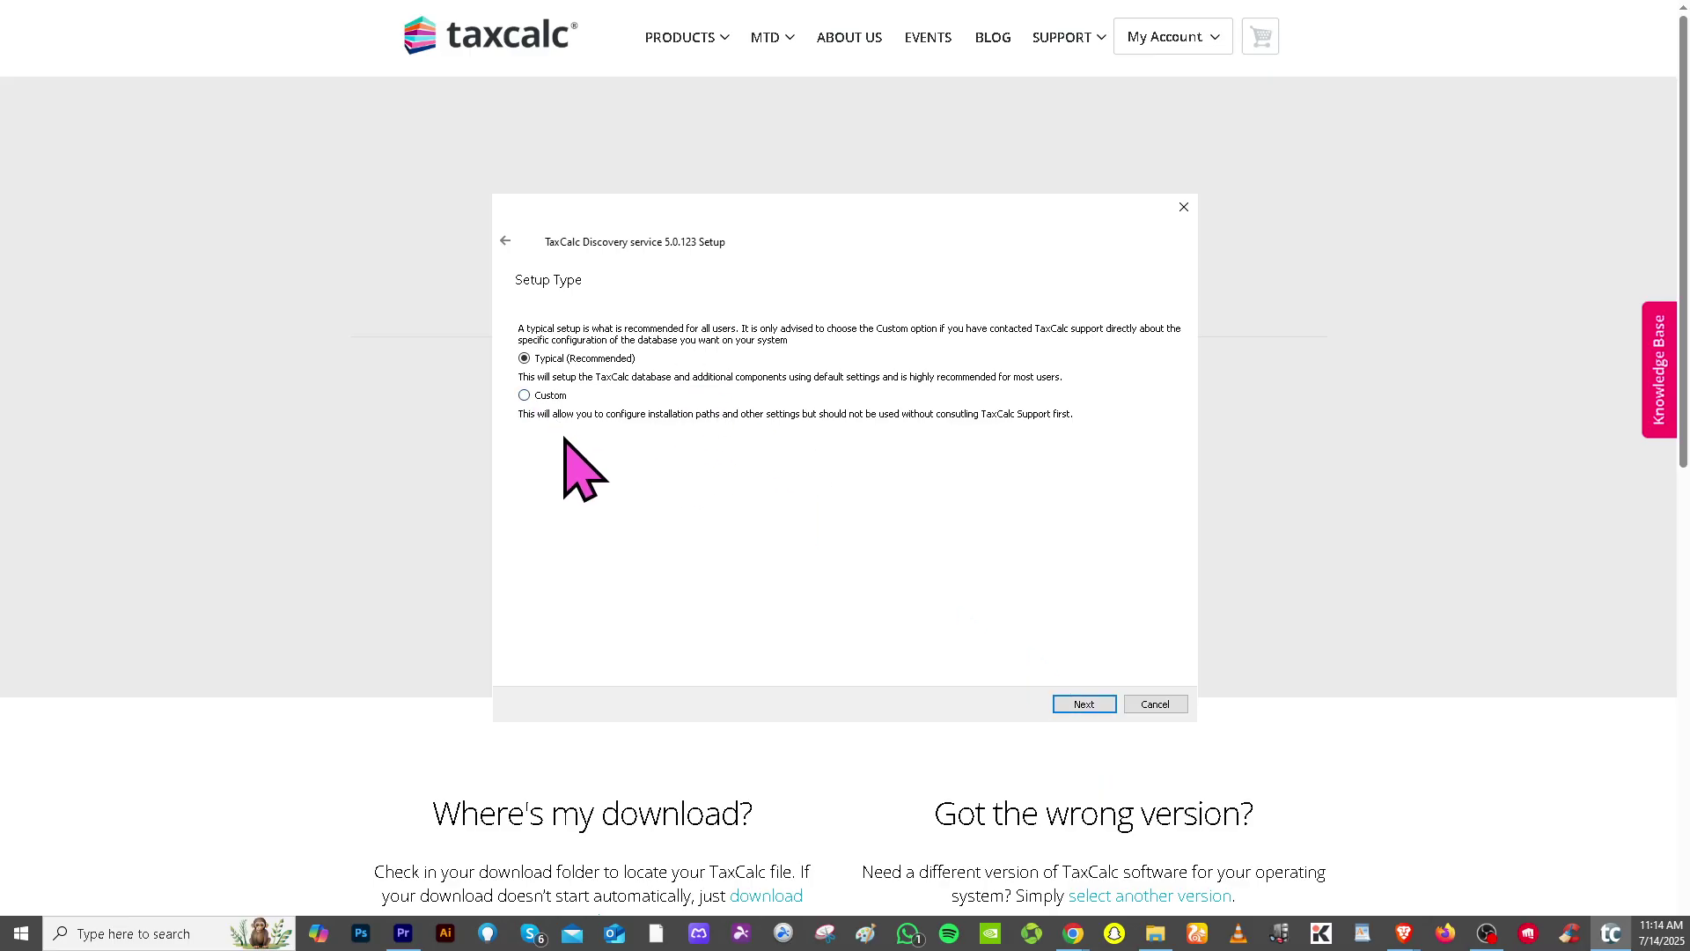
pyautogui.click(1078, 704)
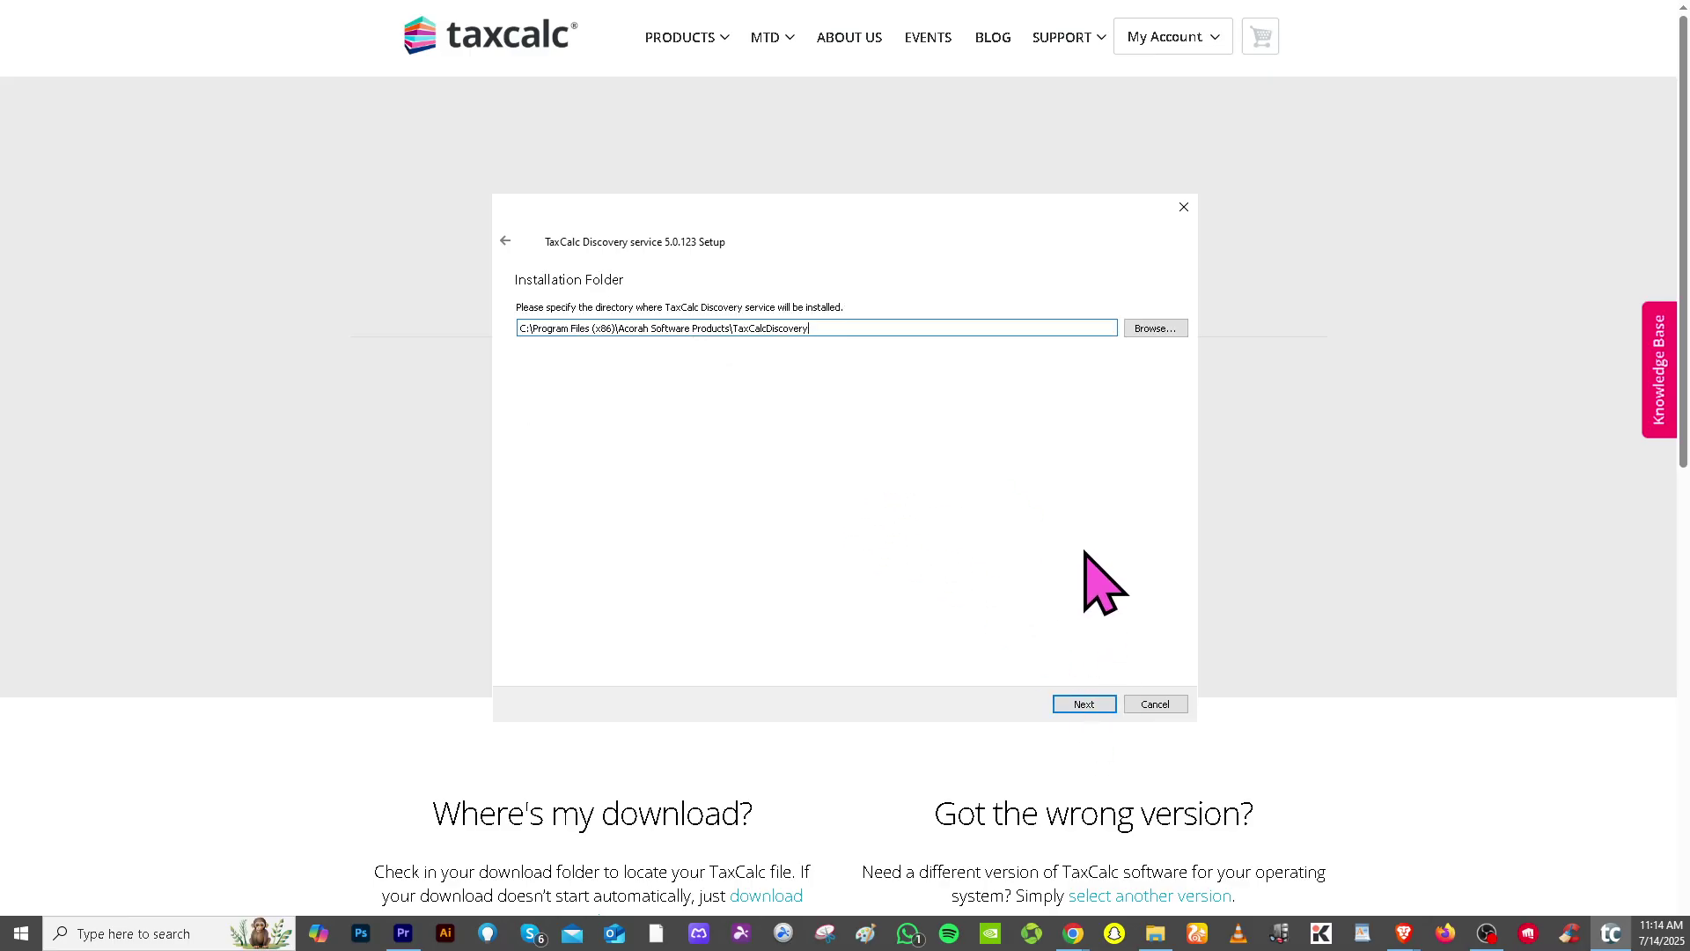
pyautogui.click(1101, 704)
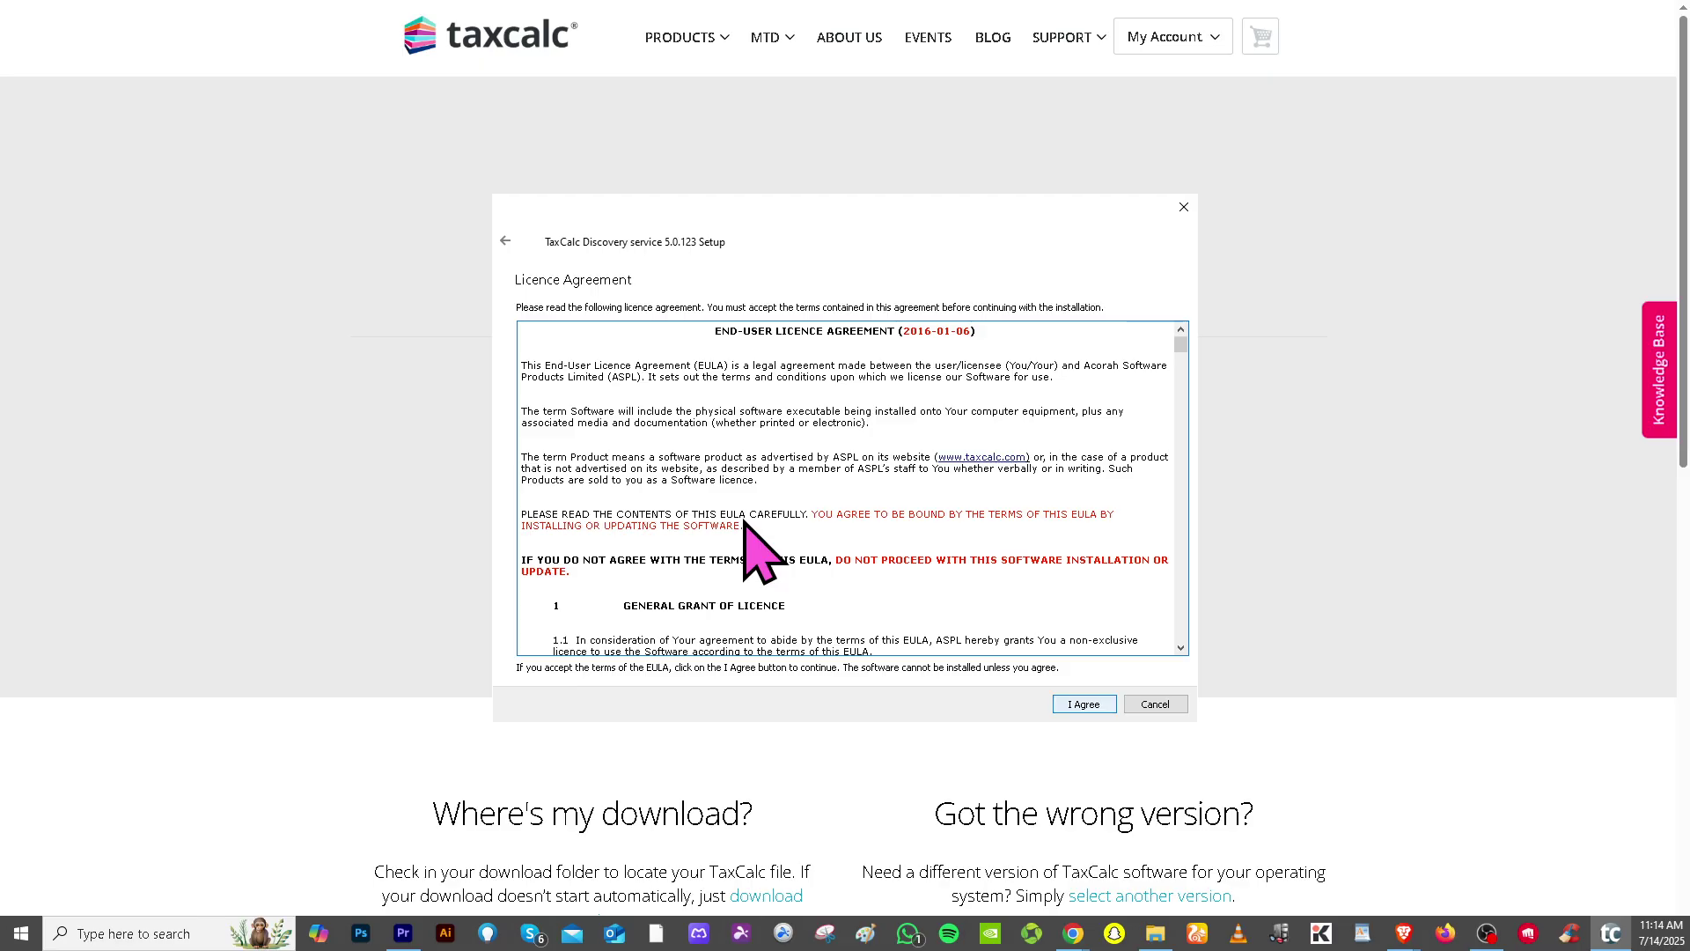
pyautogui.press('Return')
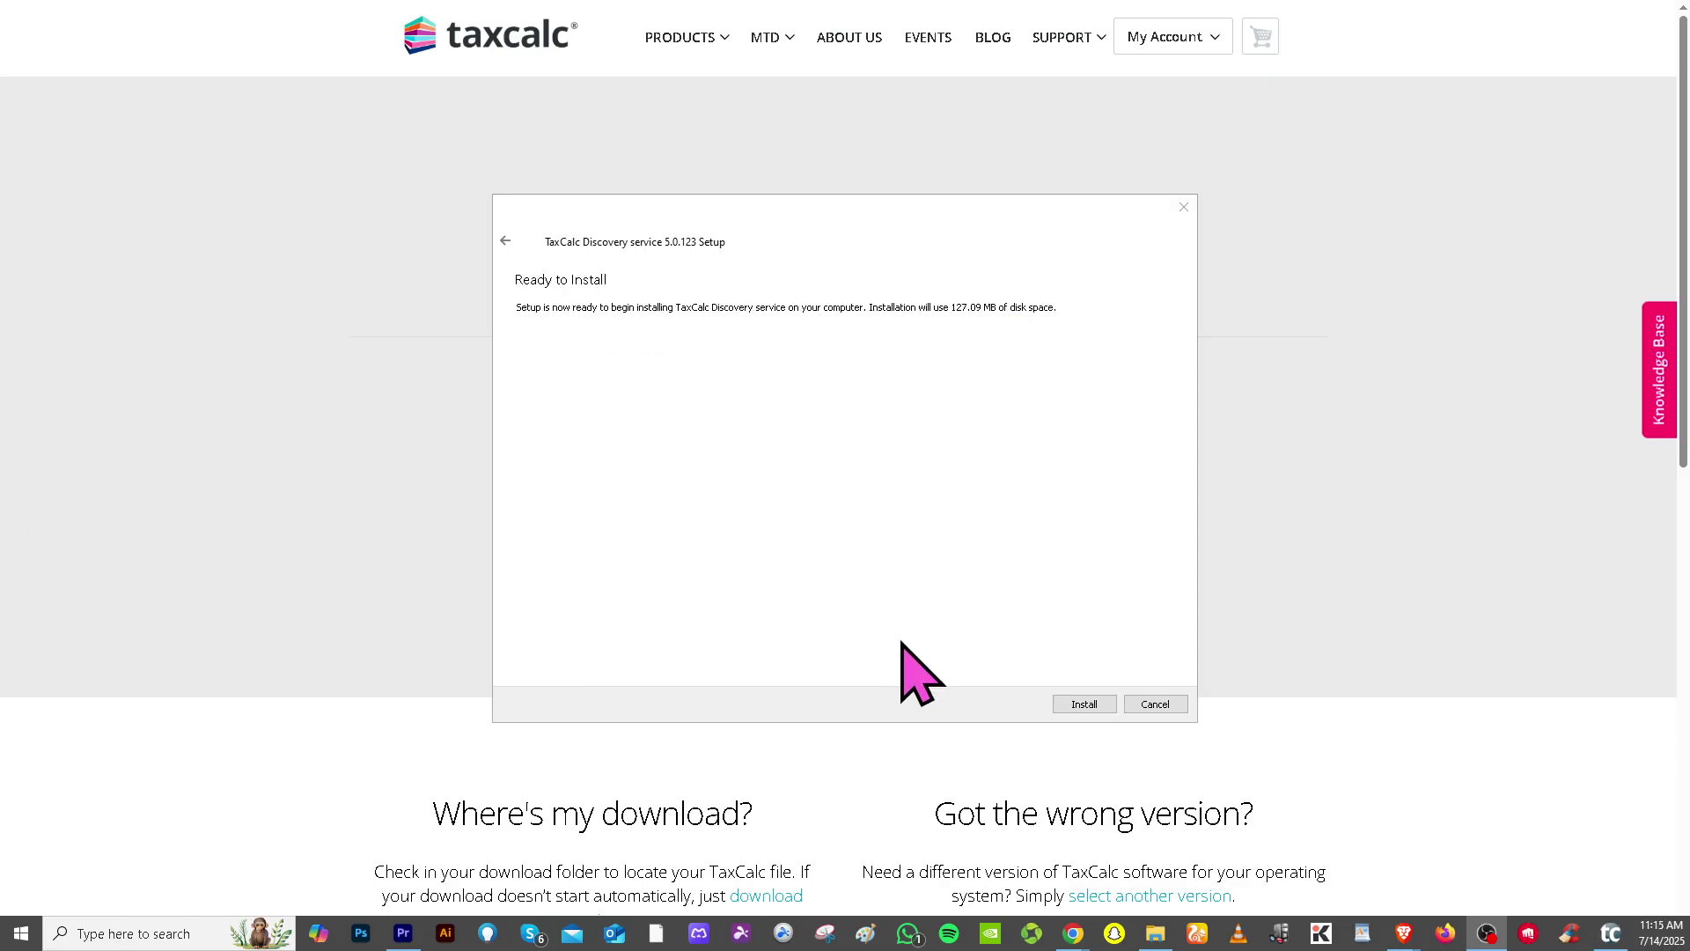
pyautogui.click(1083, 704)
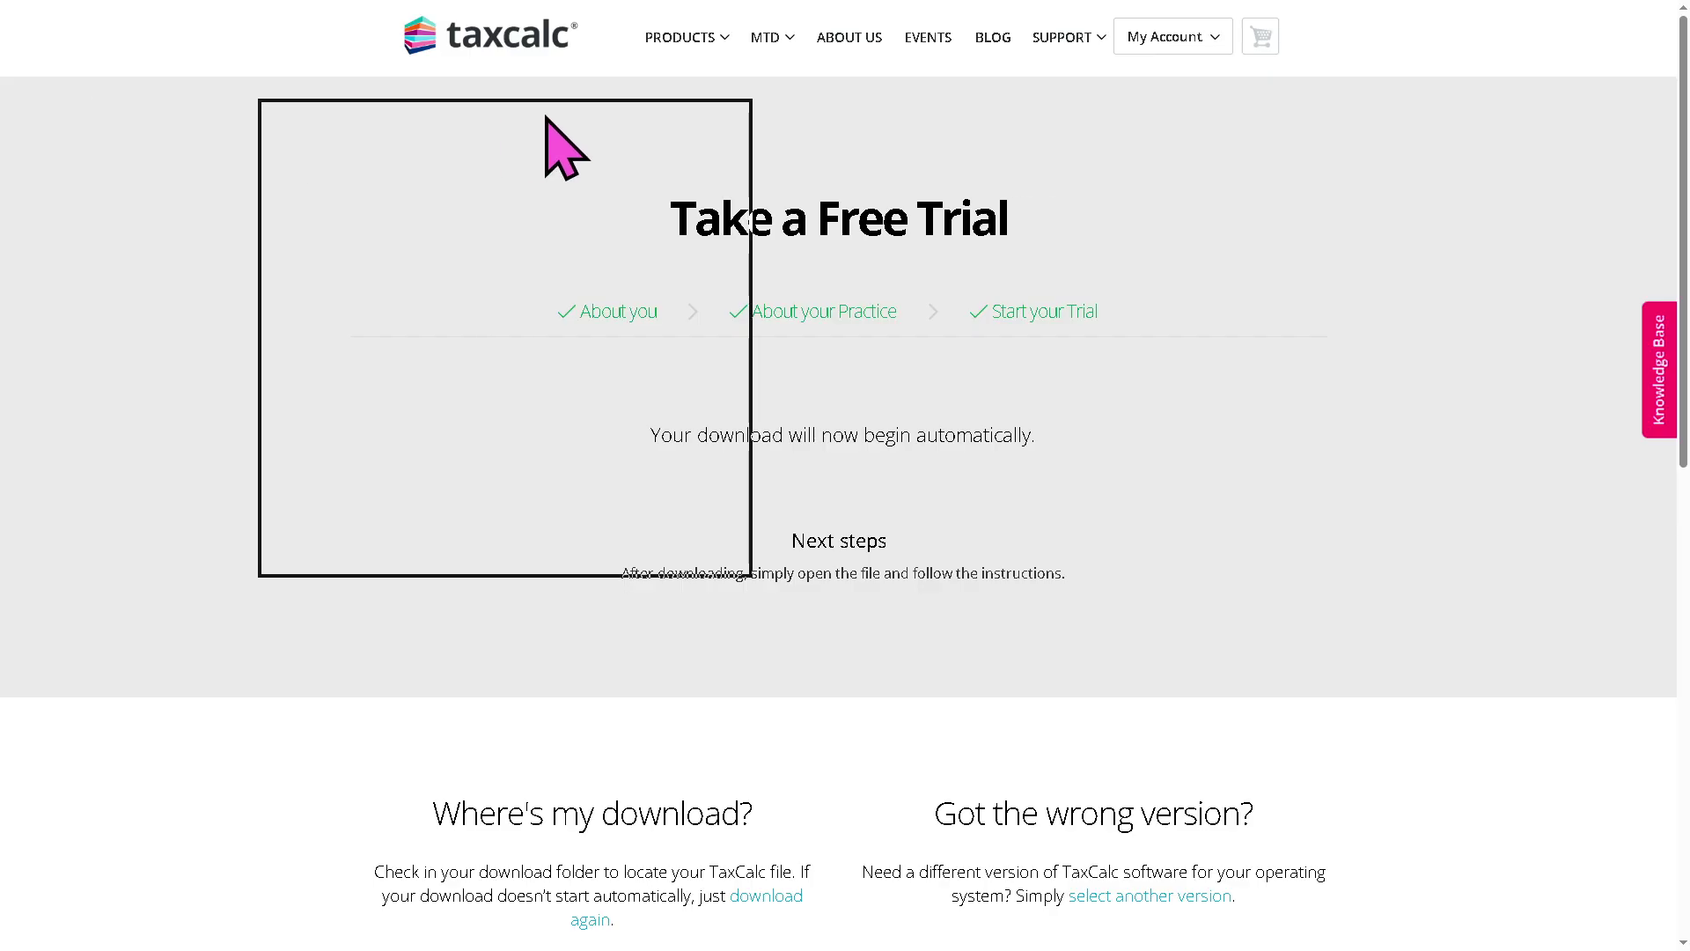
# Lower the number of filing attempts in the Hub wizard's Tax Return Online Filing Settings, leaving the HMRC credentials blank, and continue
pyautogui.click(713, 555)
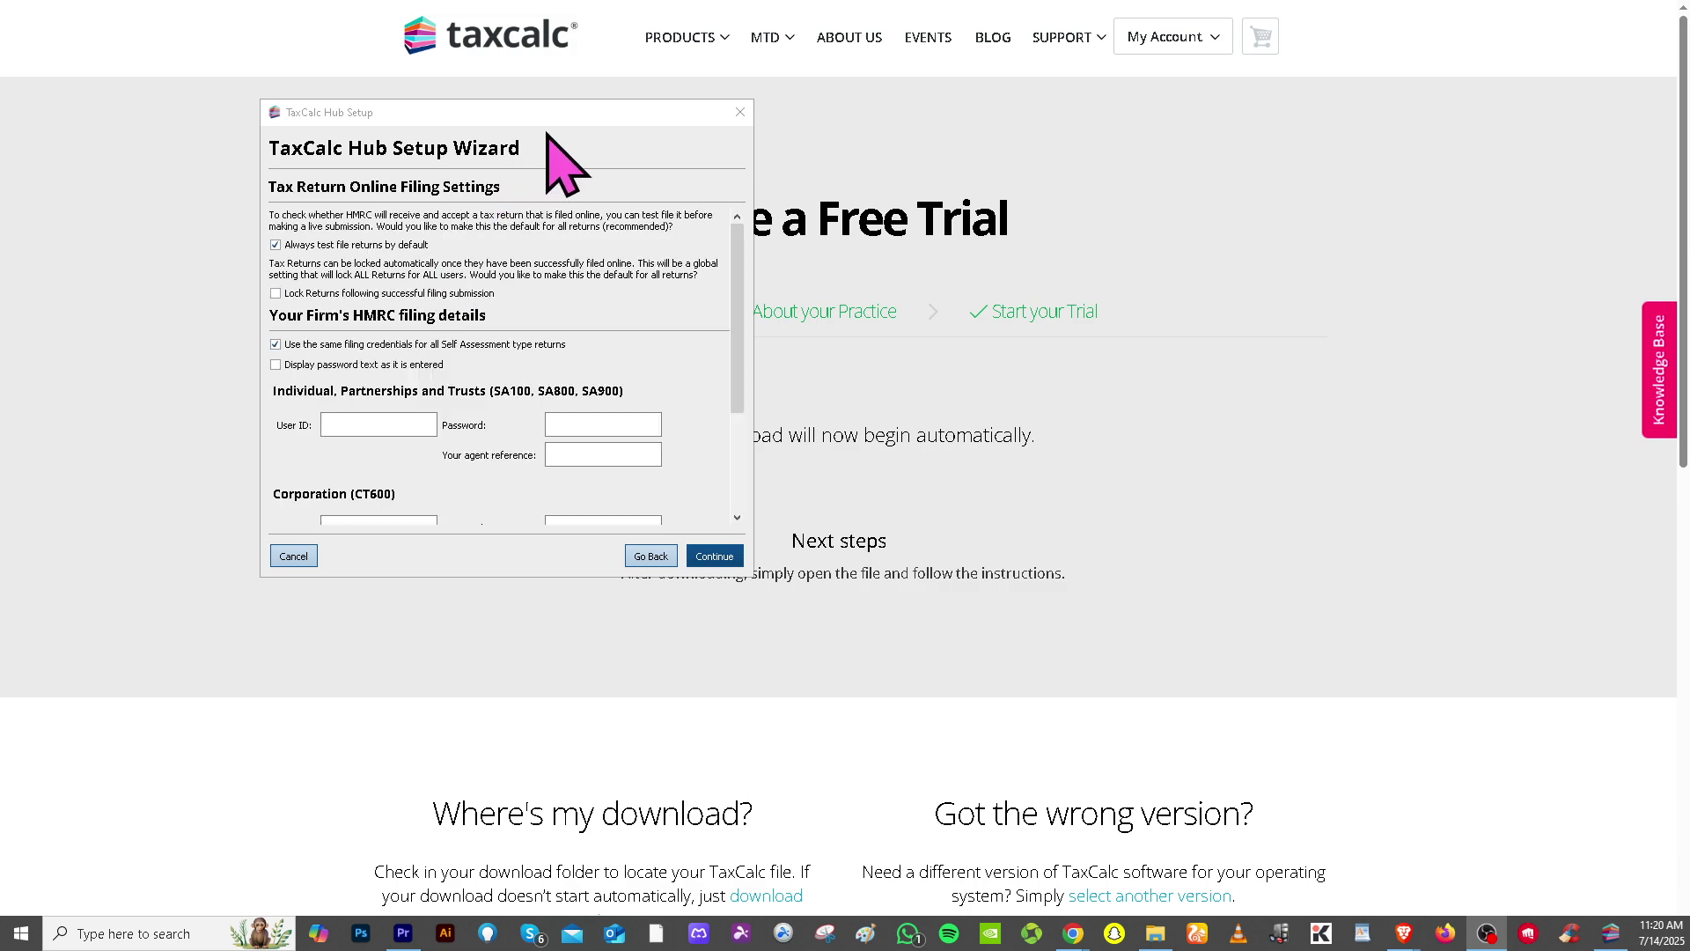
pyautogui.click(568, 135)
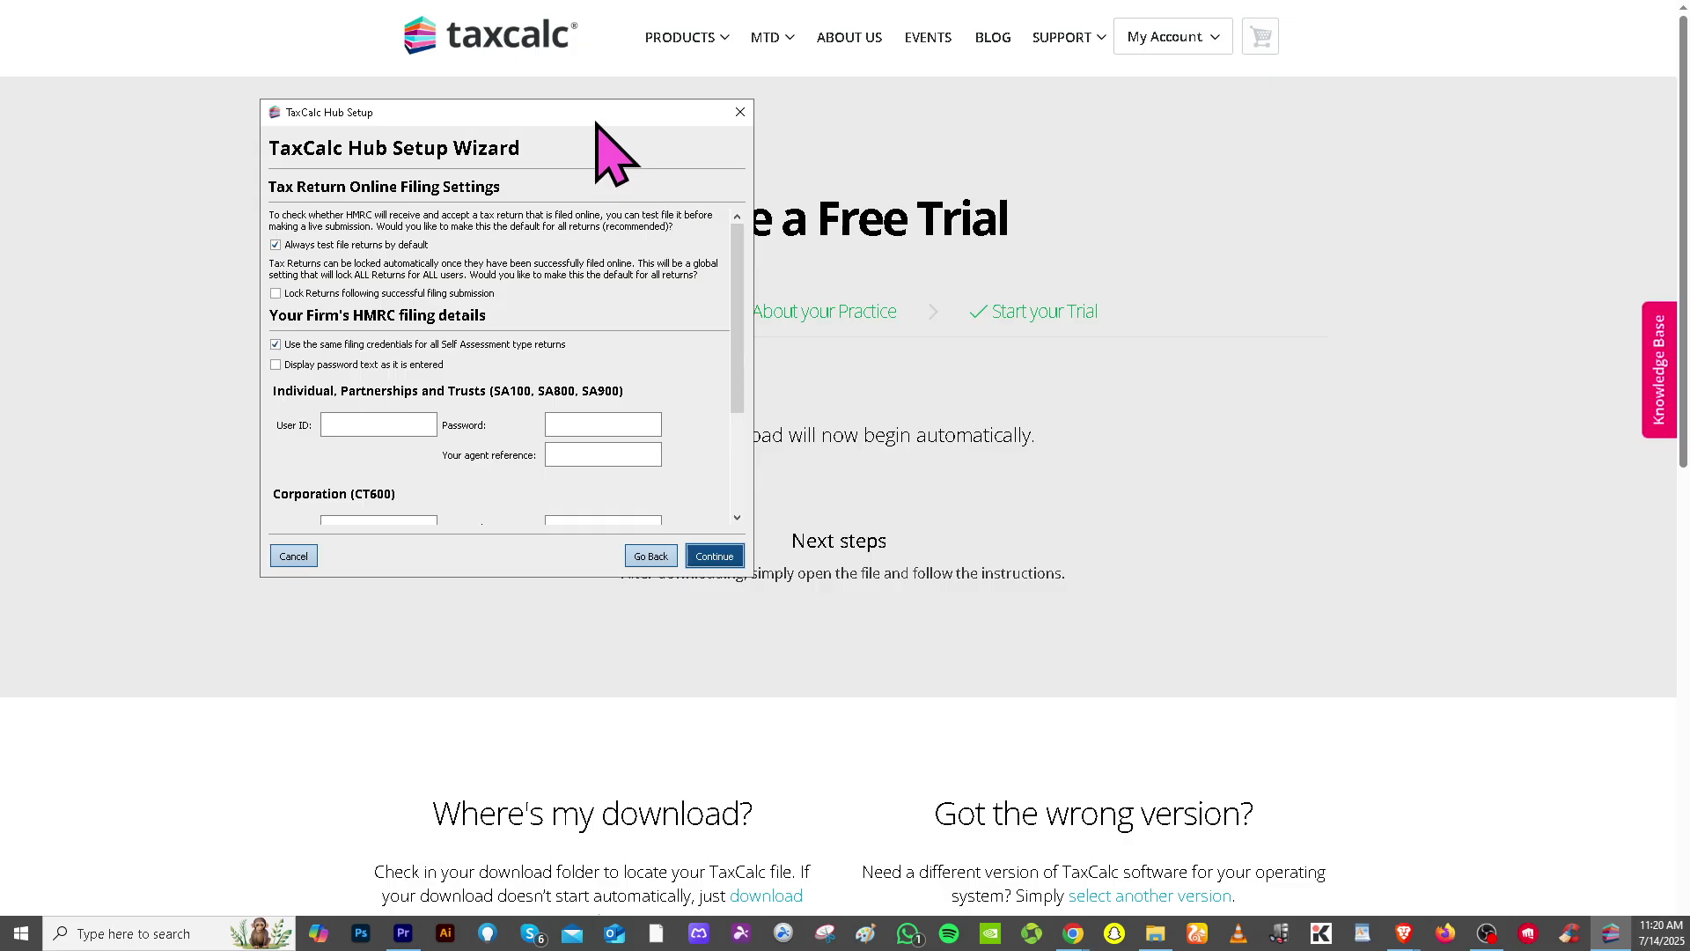
pyautogui.moveTo(596, 123); pyautogui.dragTo(739, 194)
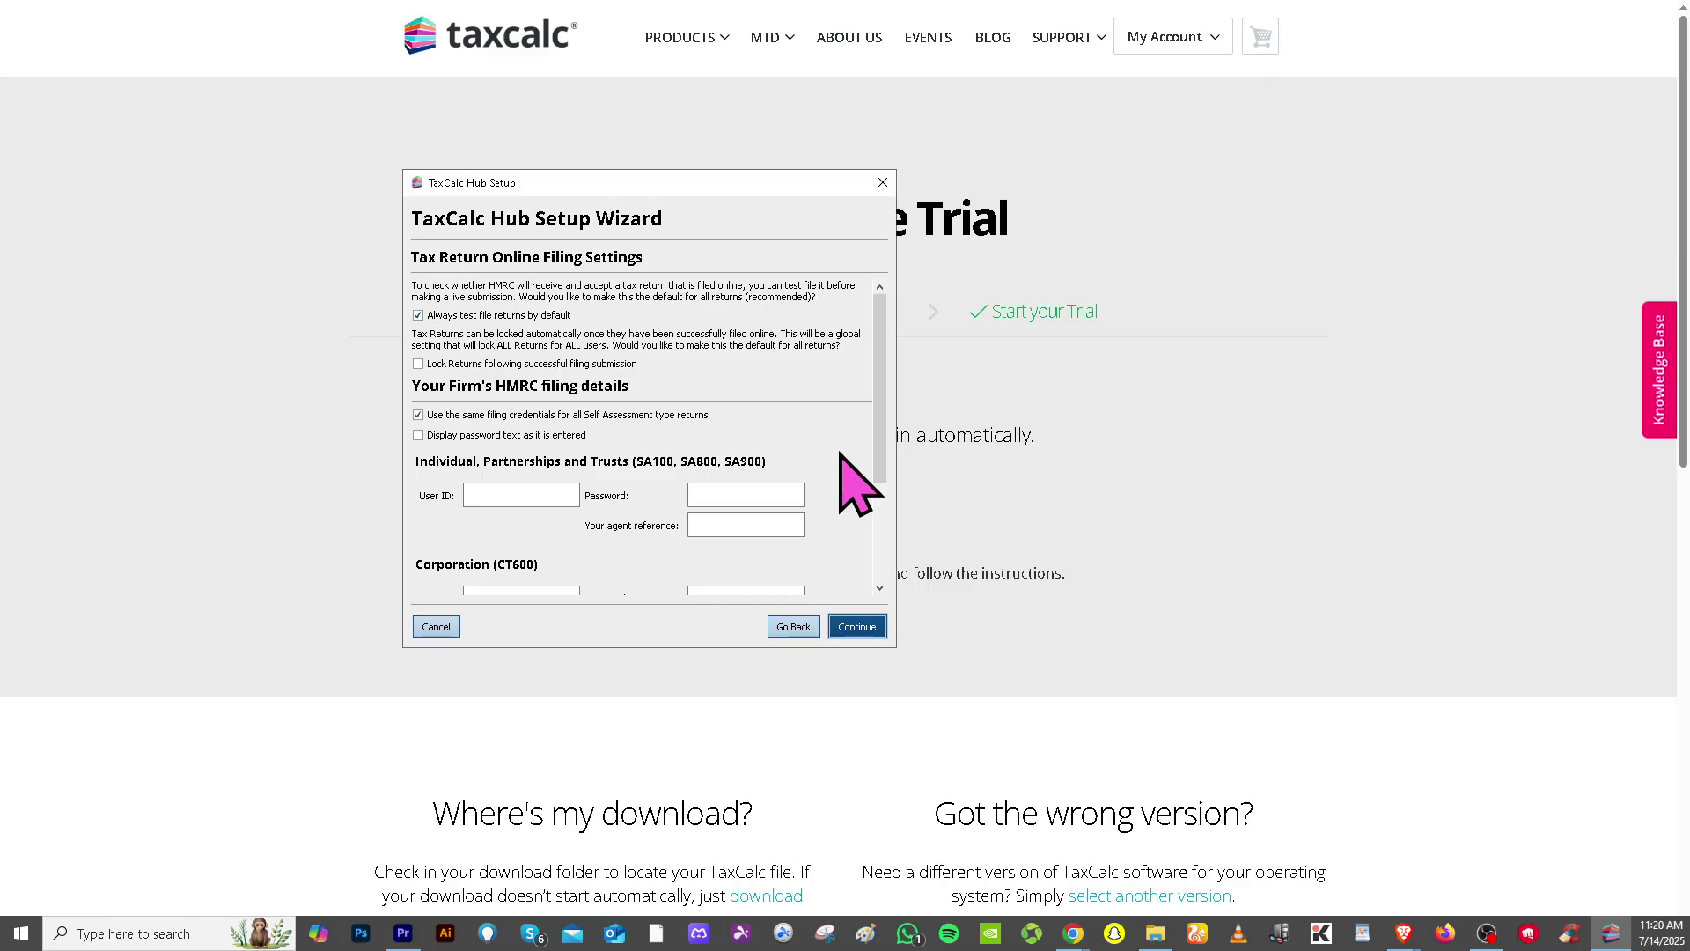
pyautogui.scroll(-2, 841, 455)
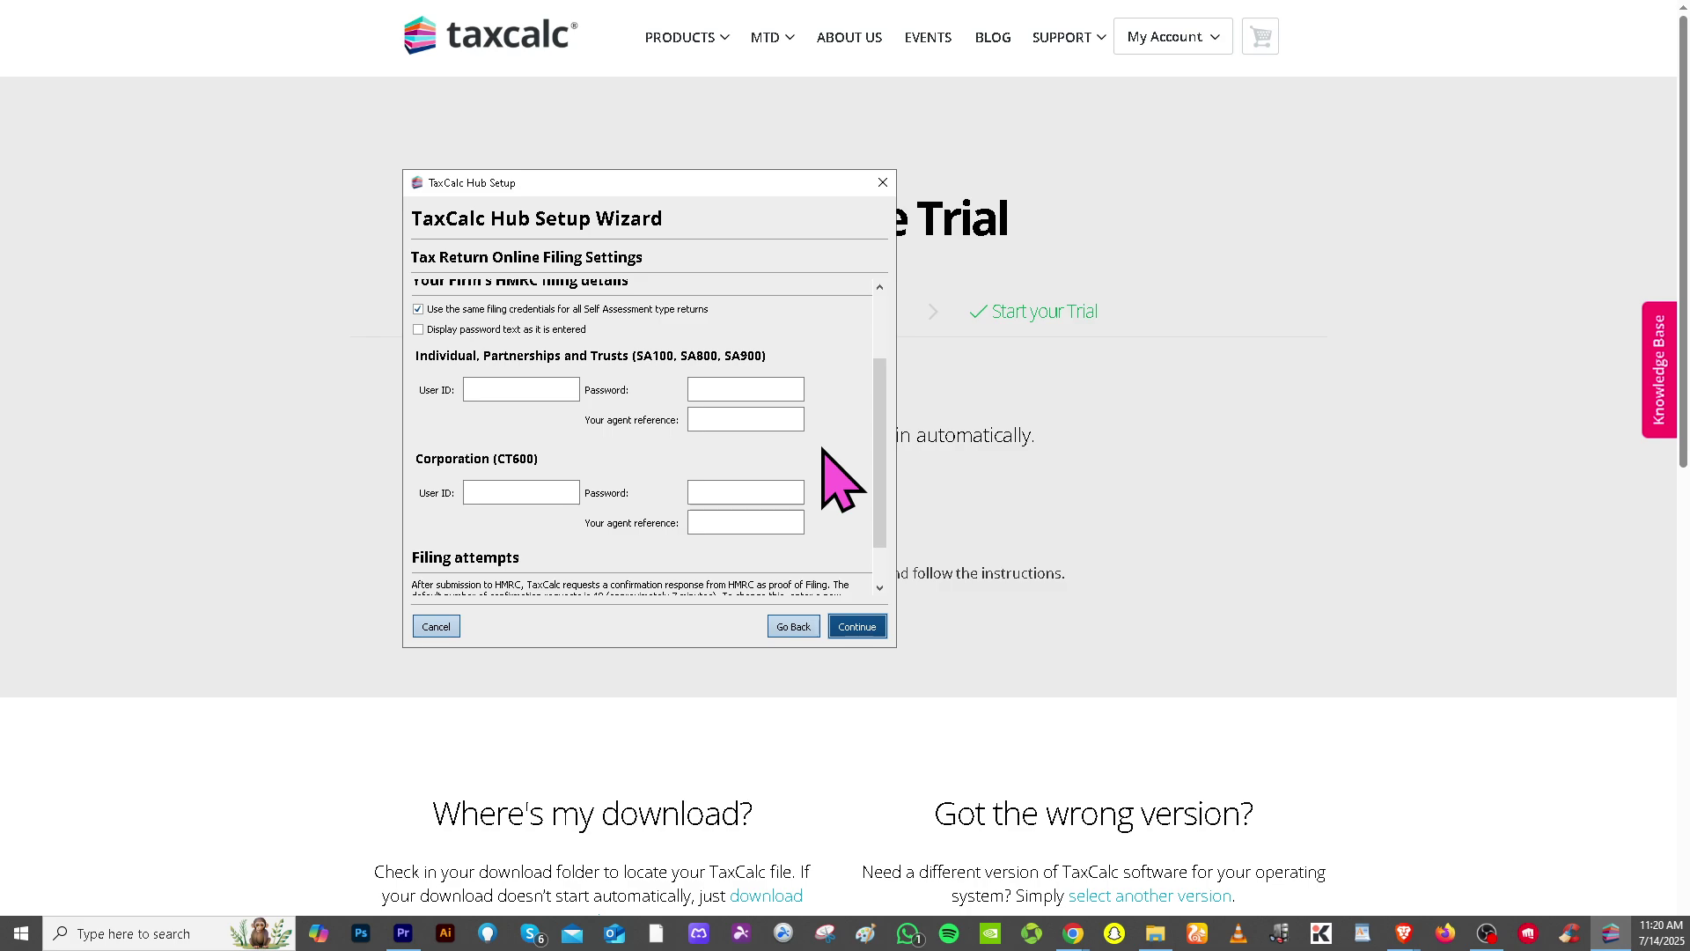
pyautogui.scroll(-1, 842, 480)
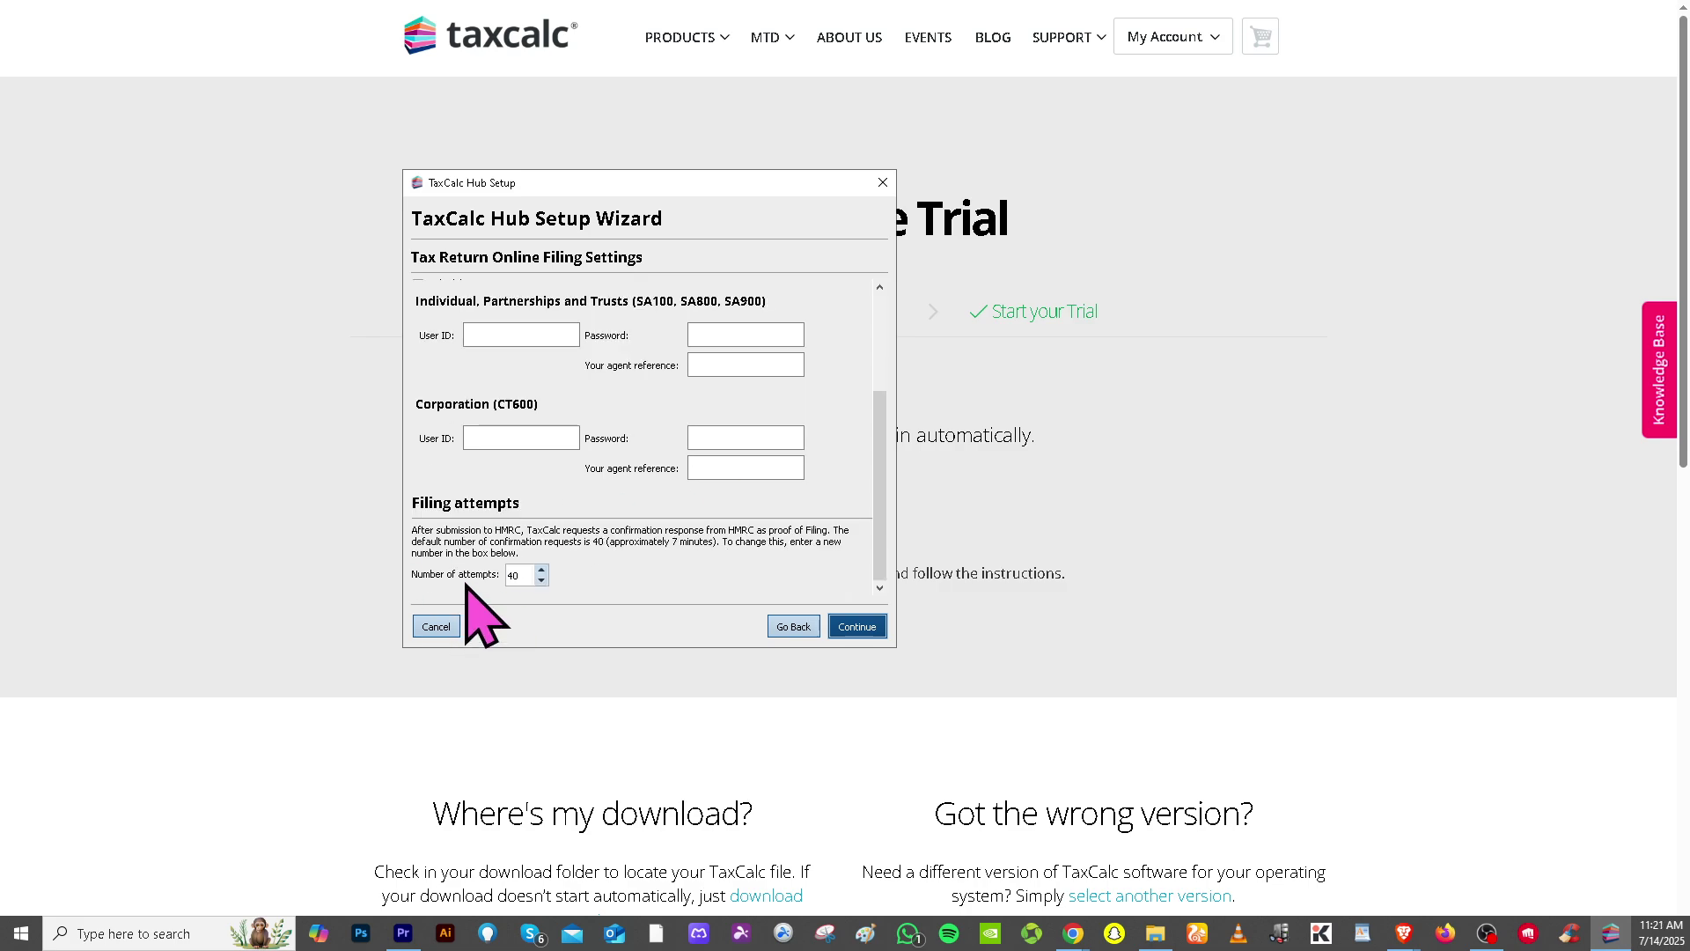
pyautogui.click(541, 580)
pyautogui.click(541, 580)
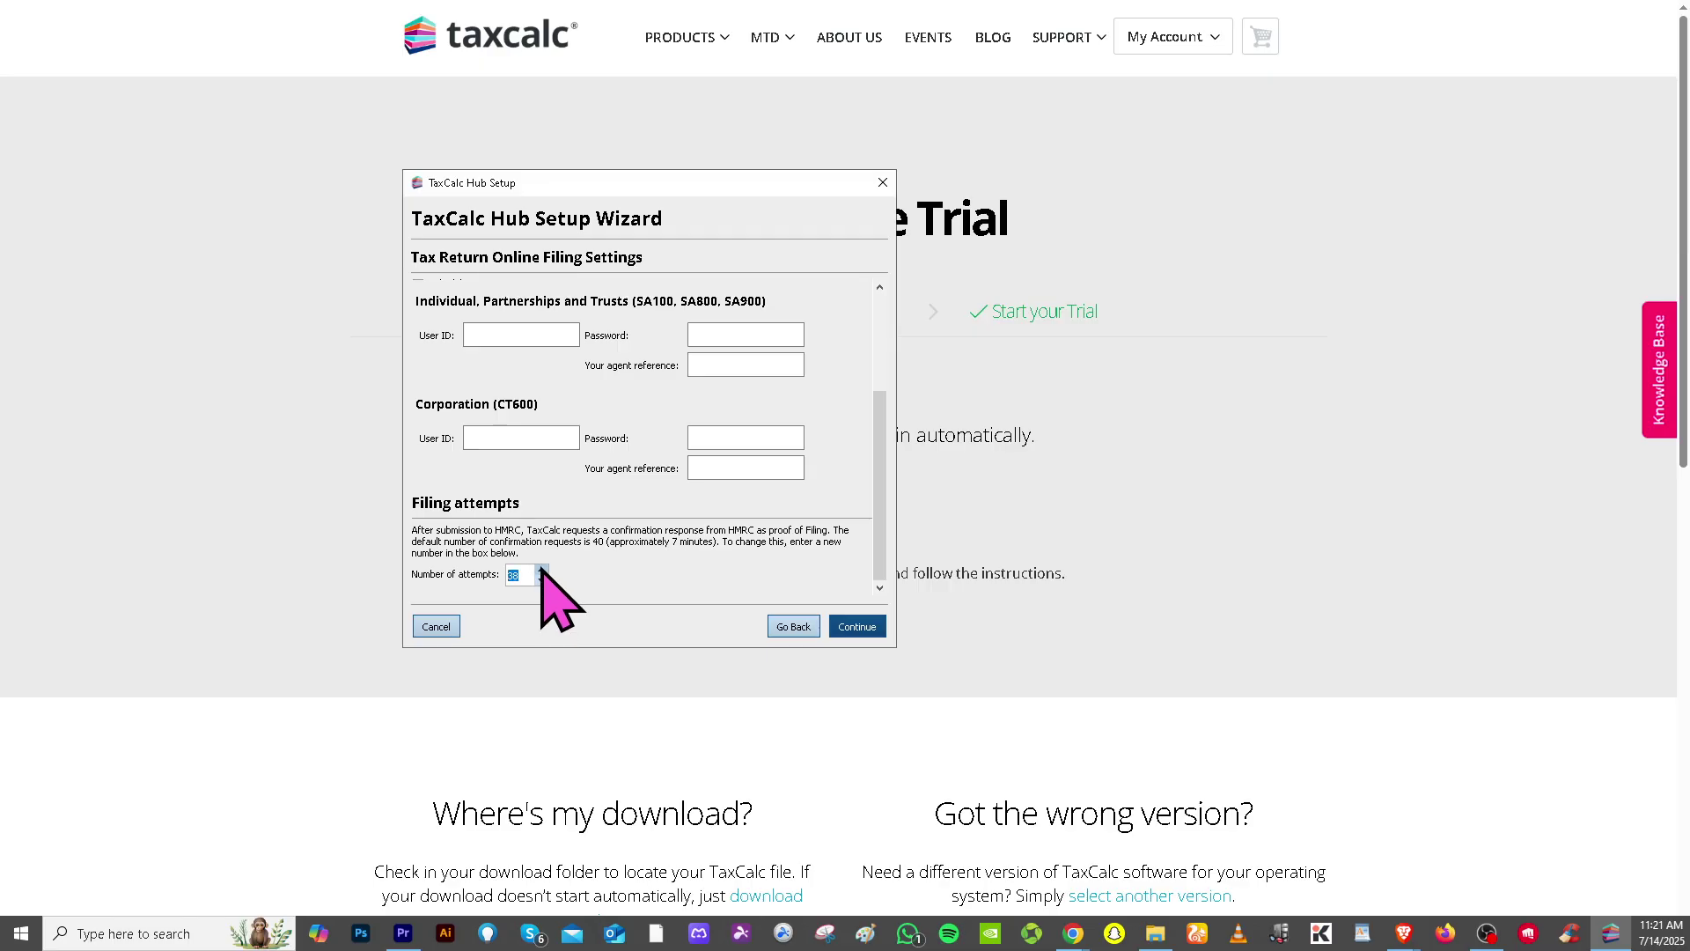
pyautogui.click(541, 579)
pyautogui.press('Return')
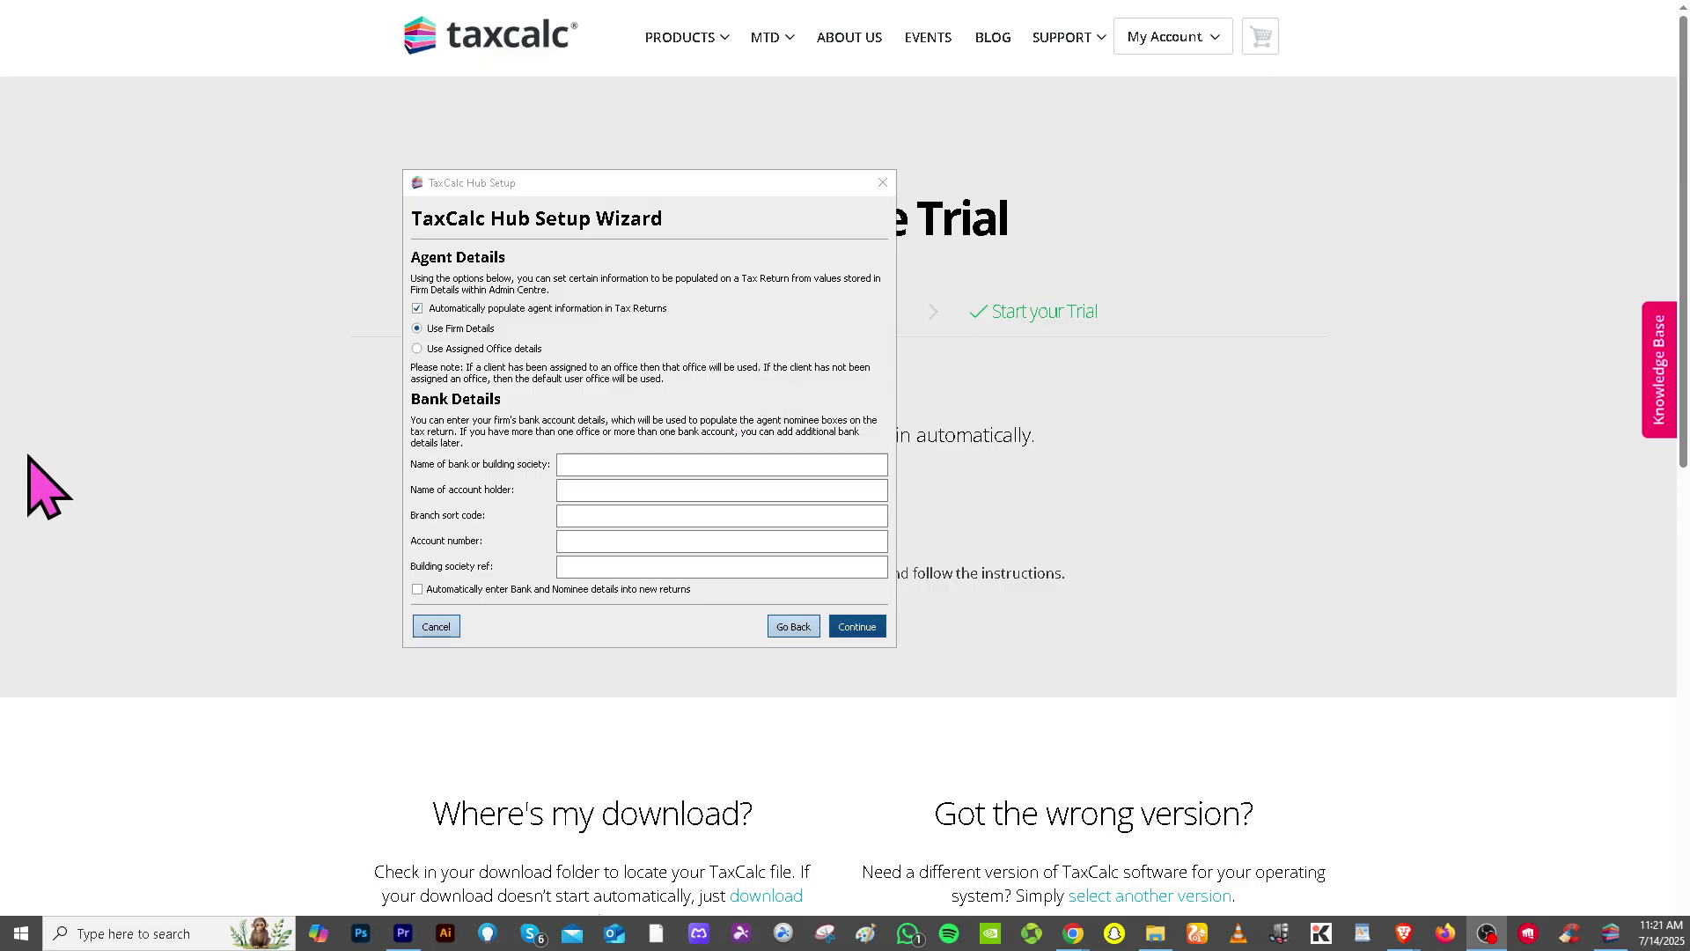
# Keep the default agent details, leave the bank and Companies House filing details blank, and proceed through the Hub setup
pyautogui.press('Return')
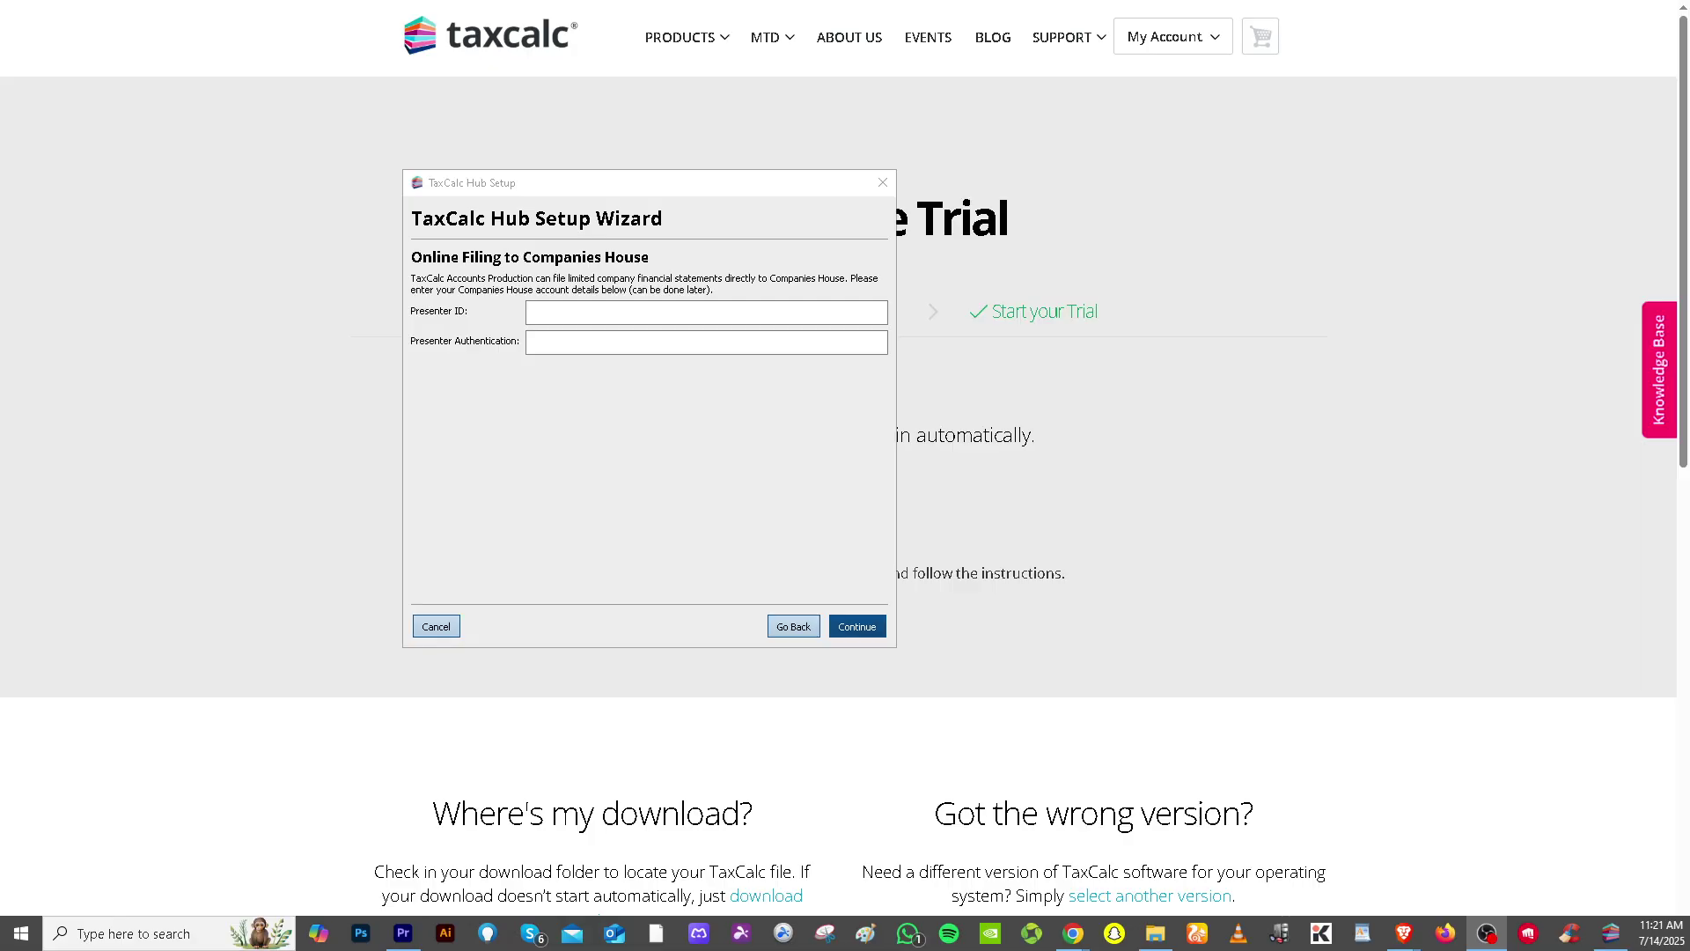
pyautogui.click(856, 626)
pyautogui.click(858, 627)
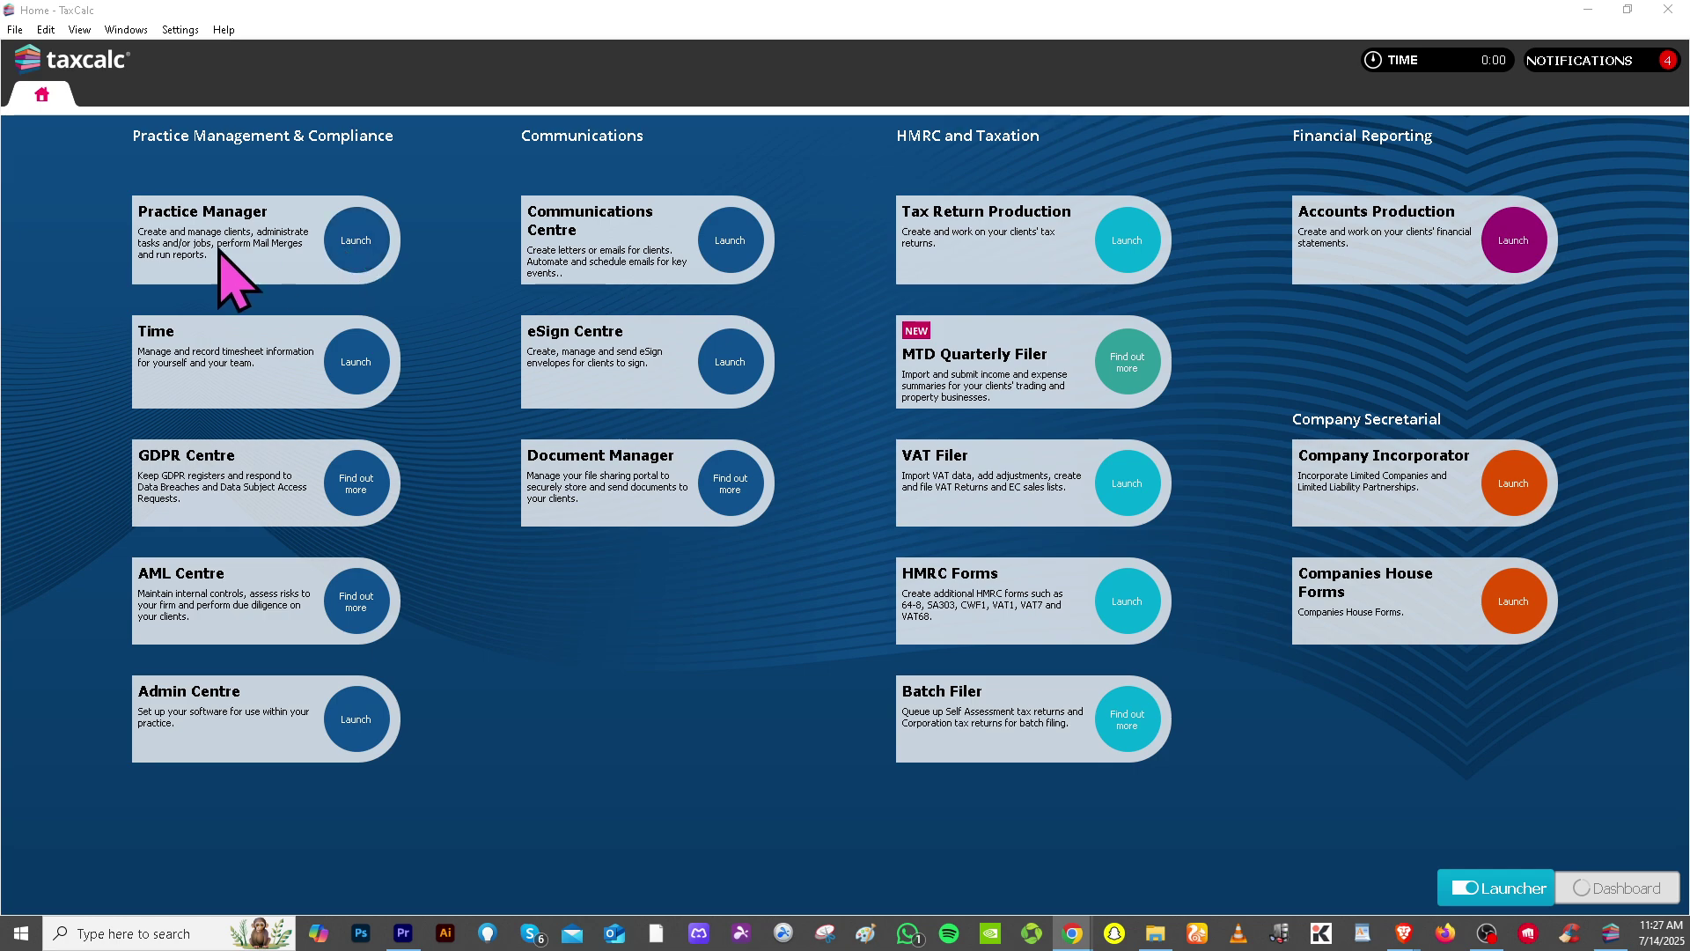
# Open Practice Manager, dismiss its tips to view the Clients screen, and return to the home screen
pyautogui.click(357, 240)
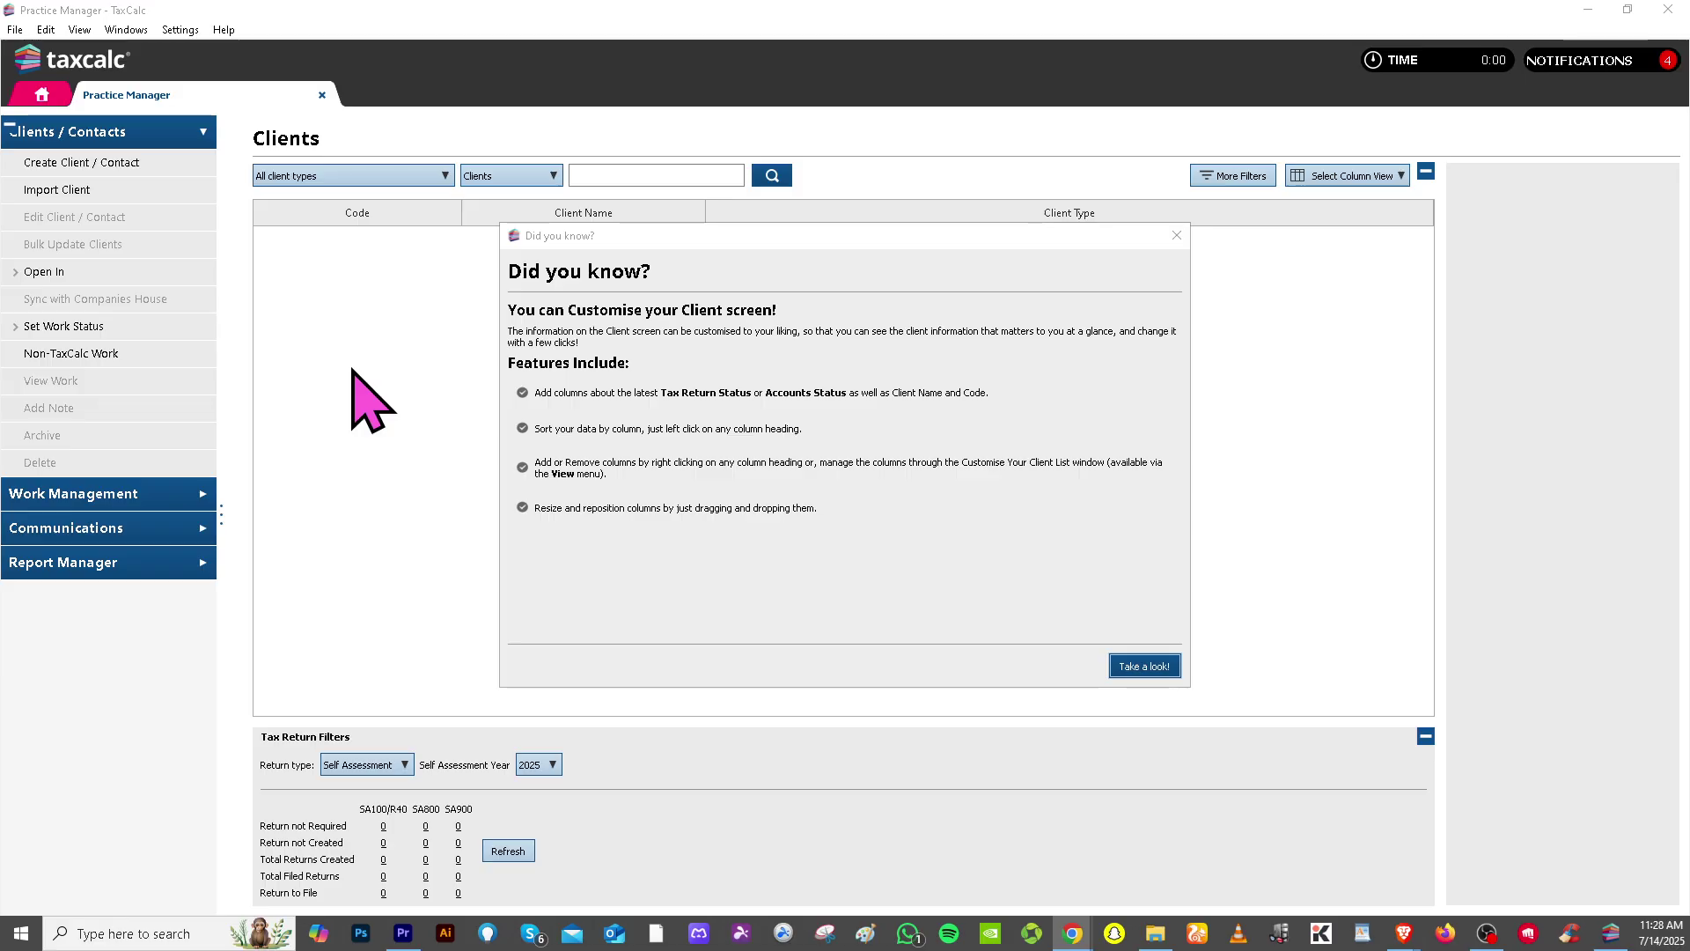
pyautogui.click(1177, 235)
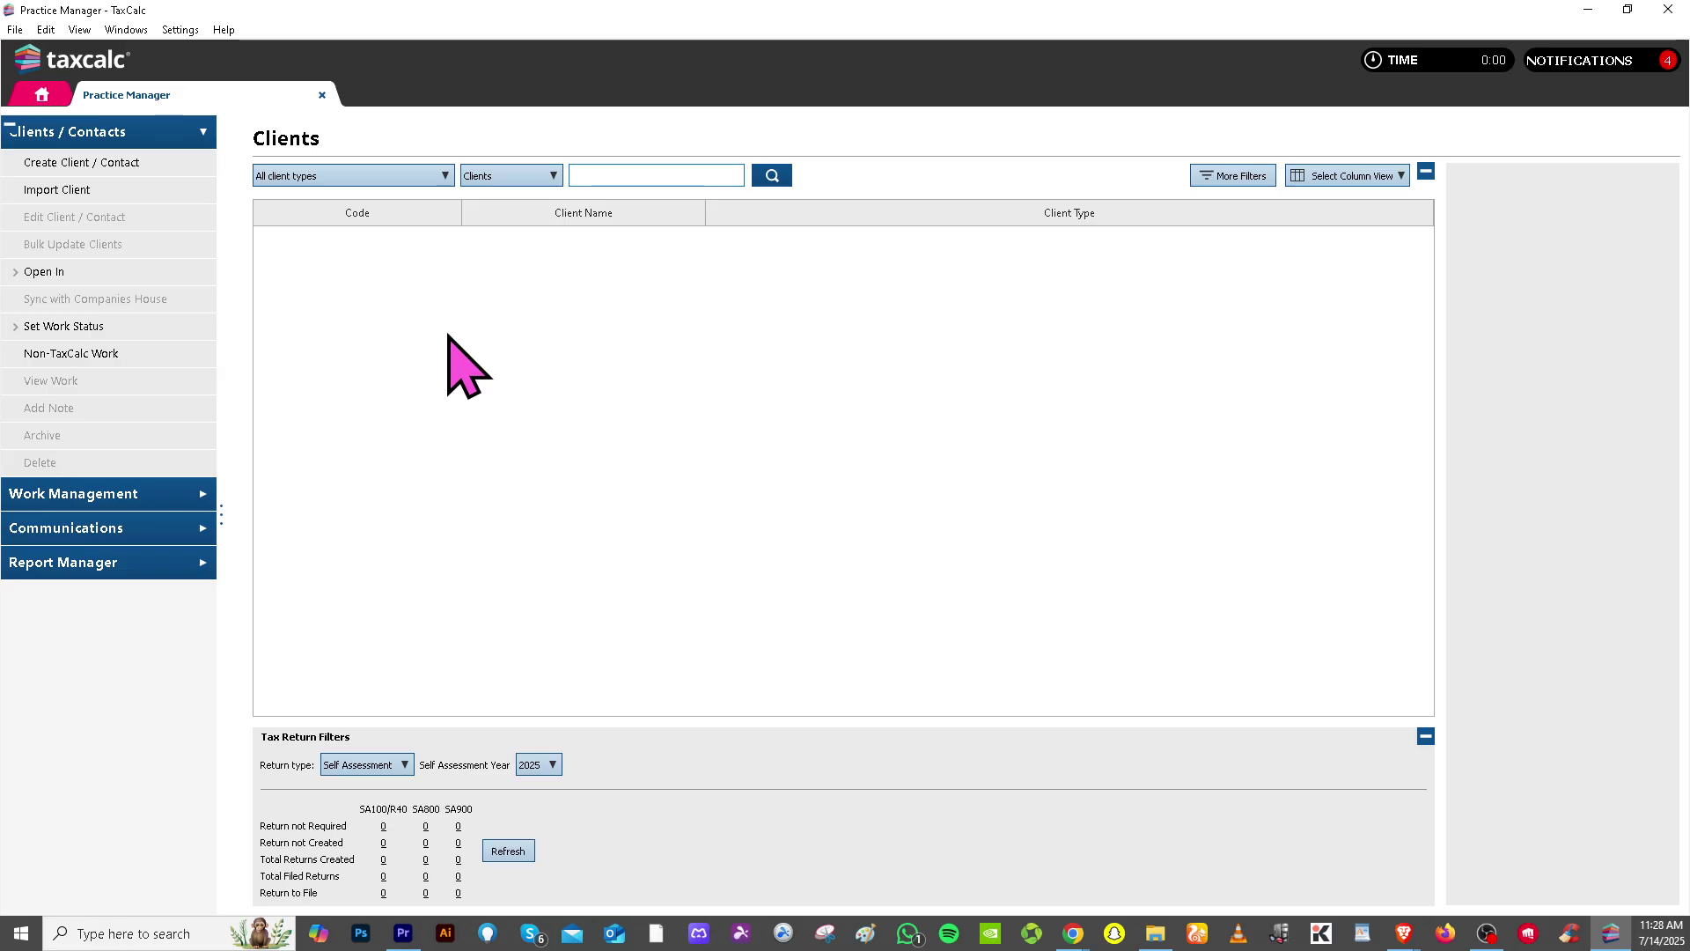
pyautogui.click(322, 95)
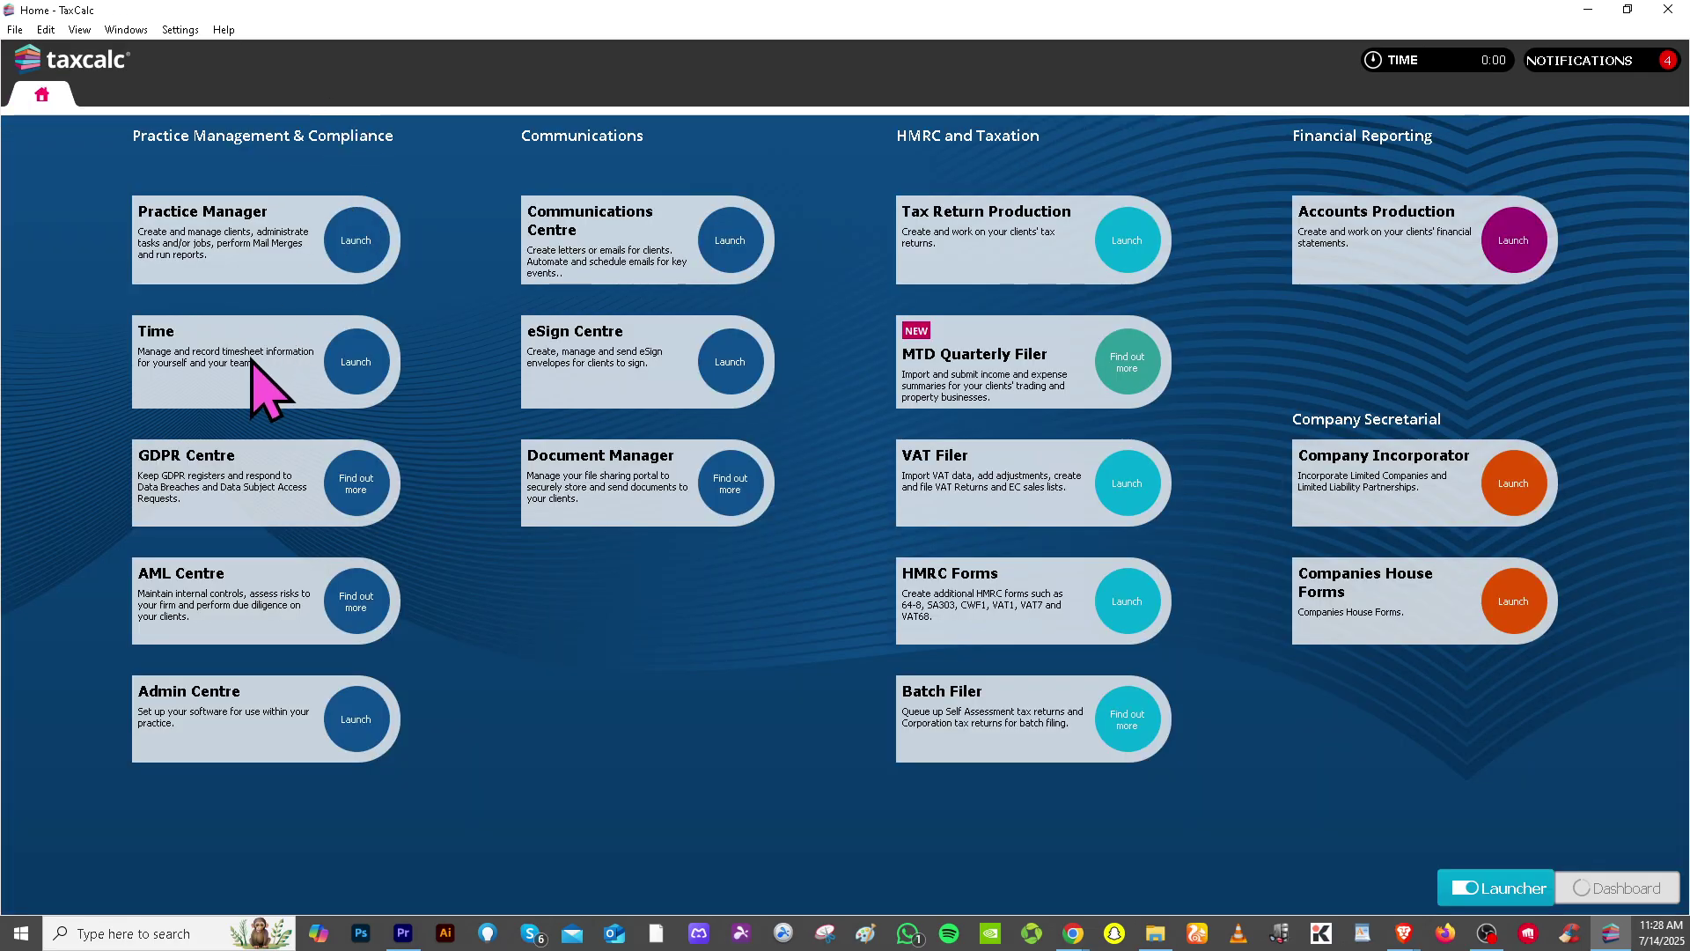
# Open the Time module, dismiss its update notice to view the welcome page, and return home
pyautogui.click(363, 364)
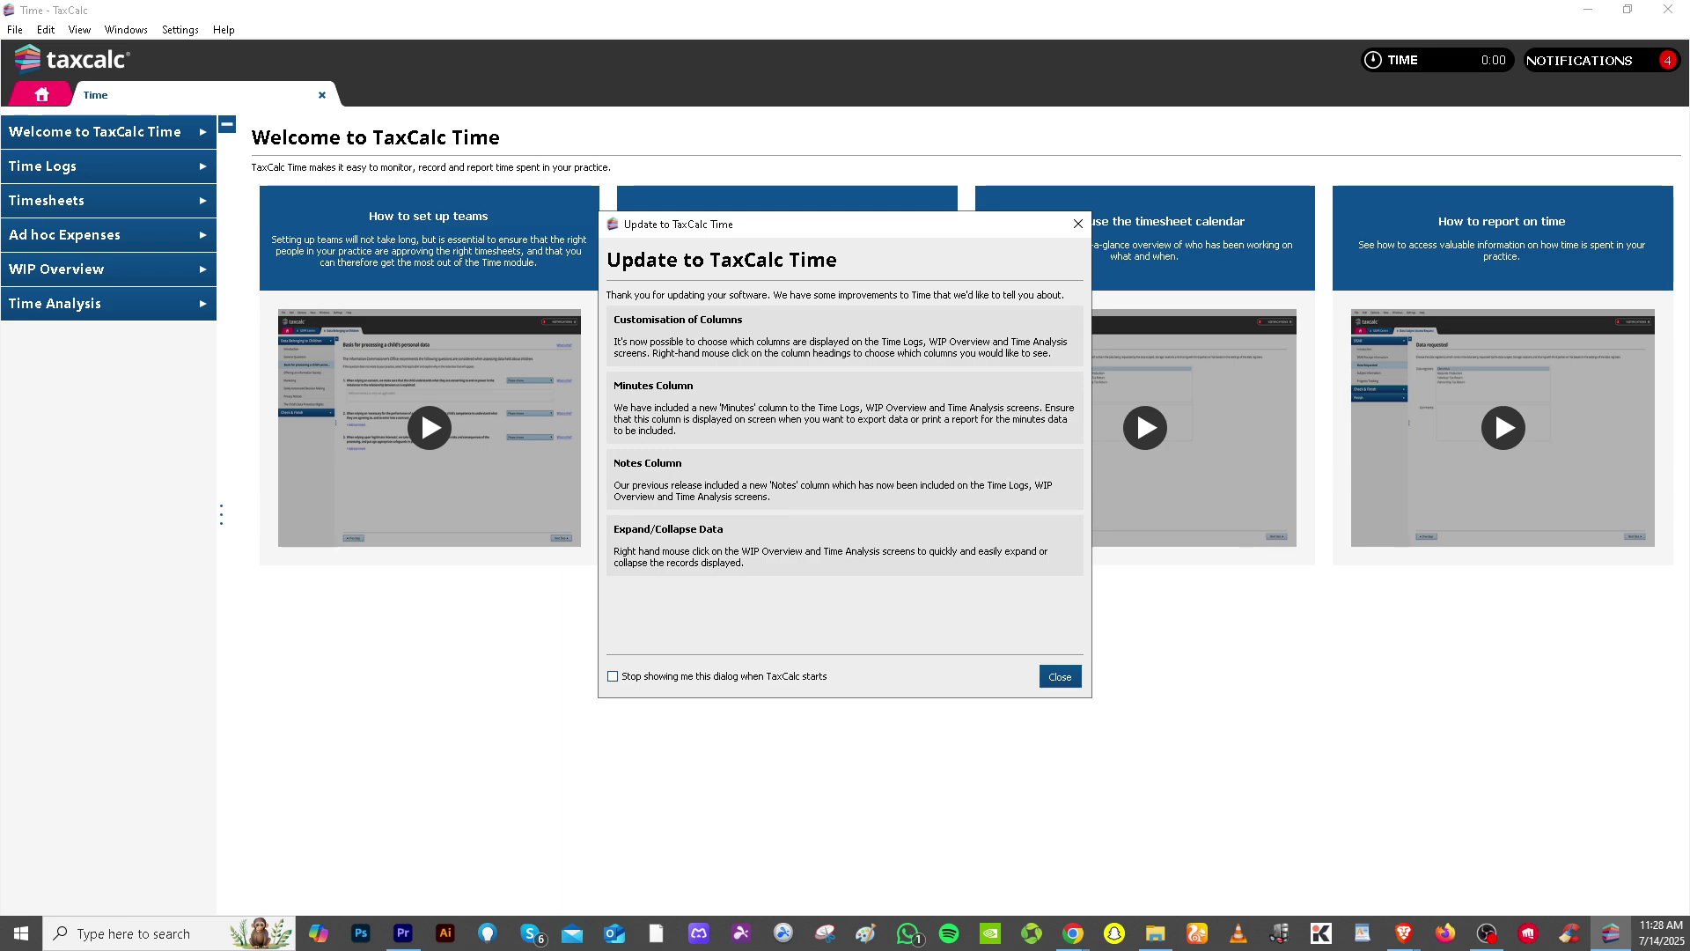
pyautogui.click(1077, 224)
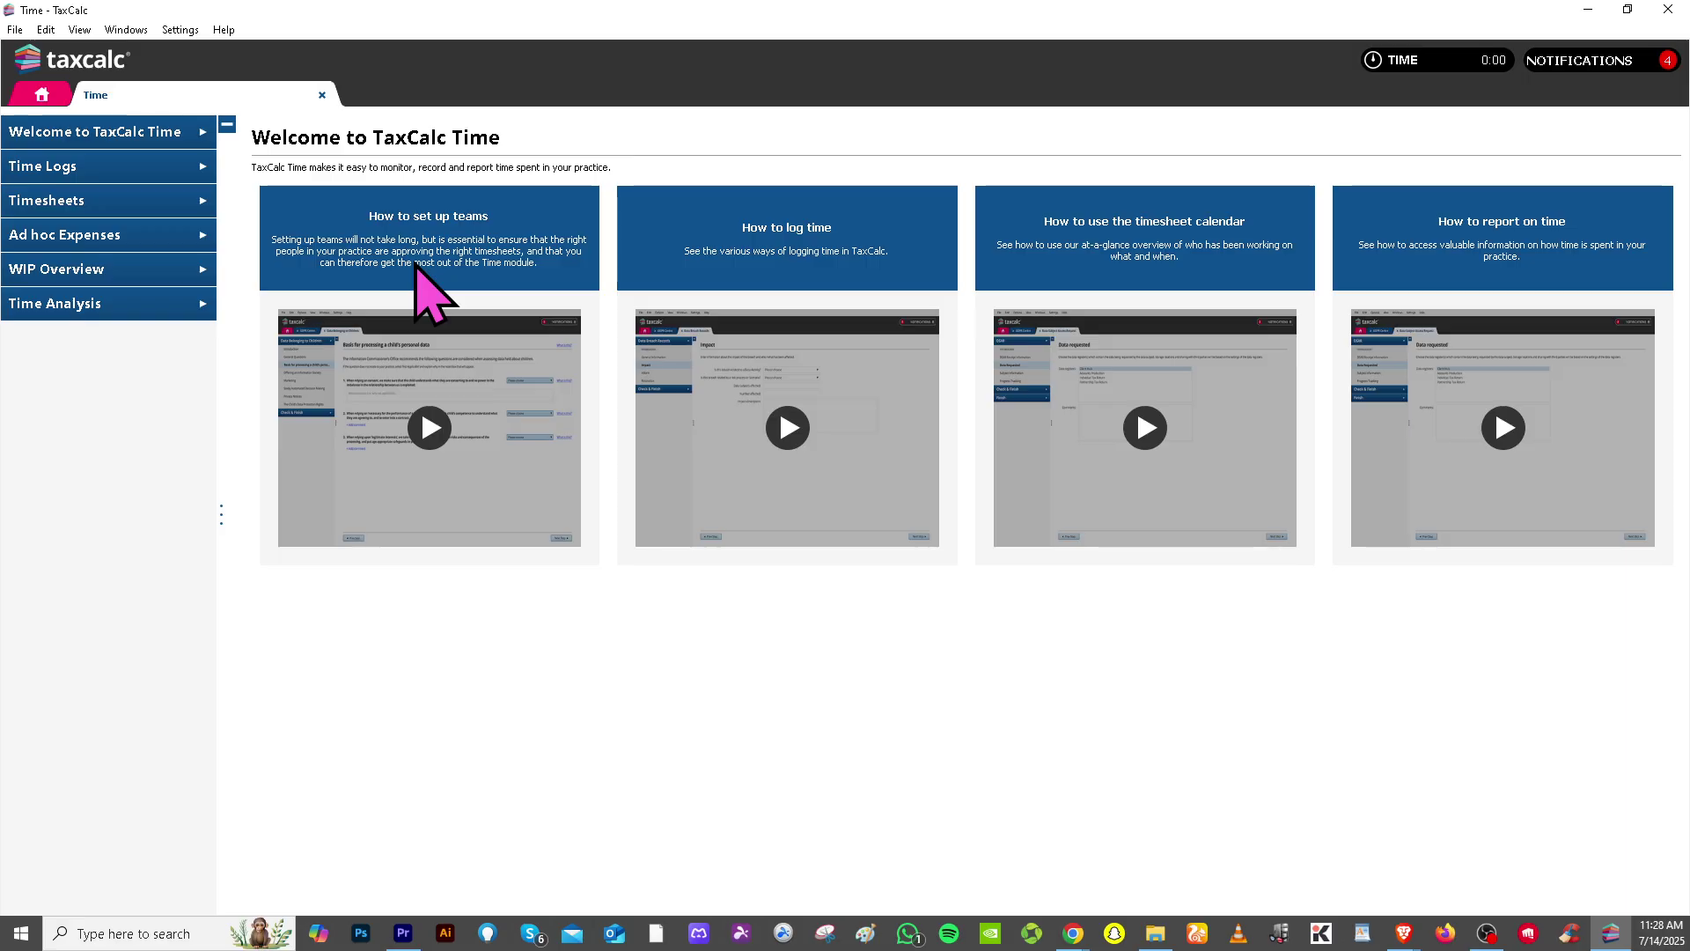
pyautogui.click(322, 95)
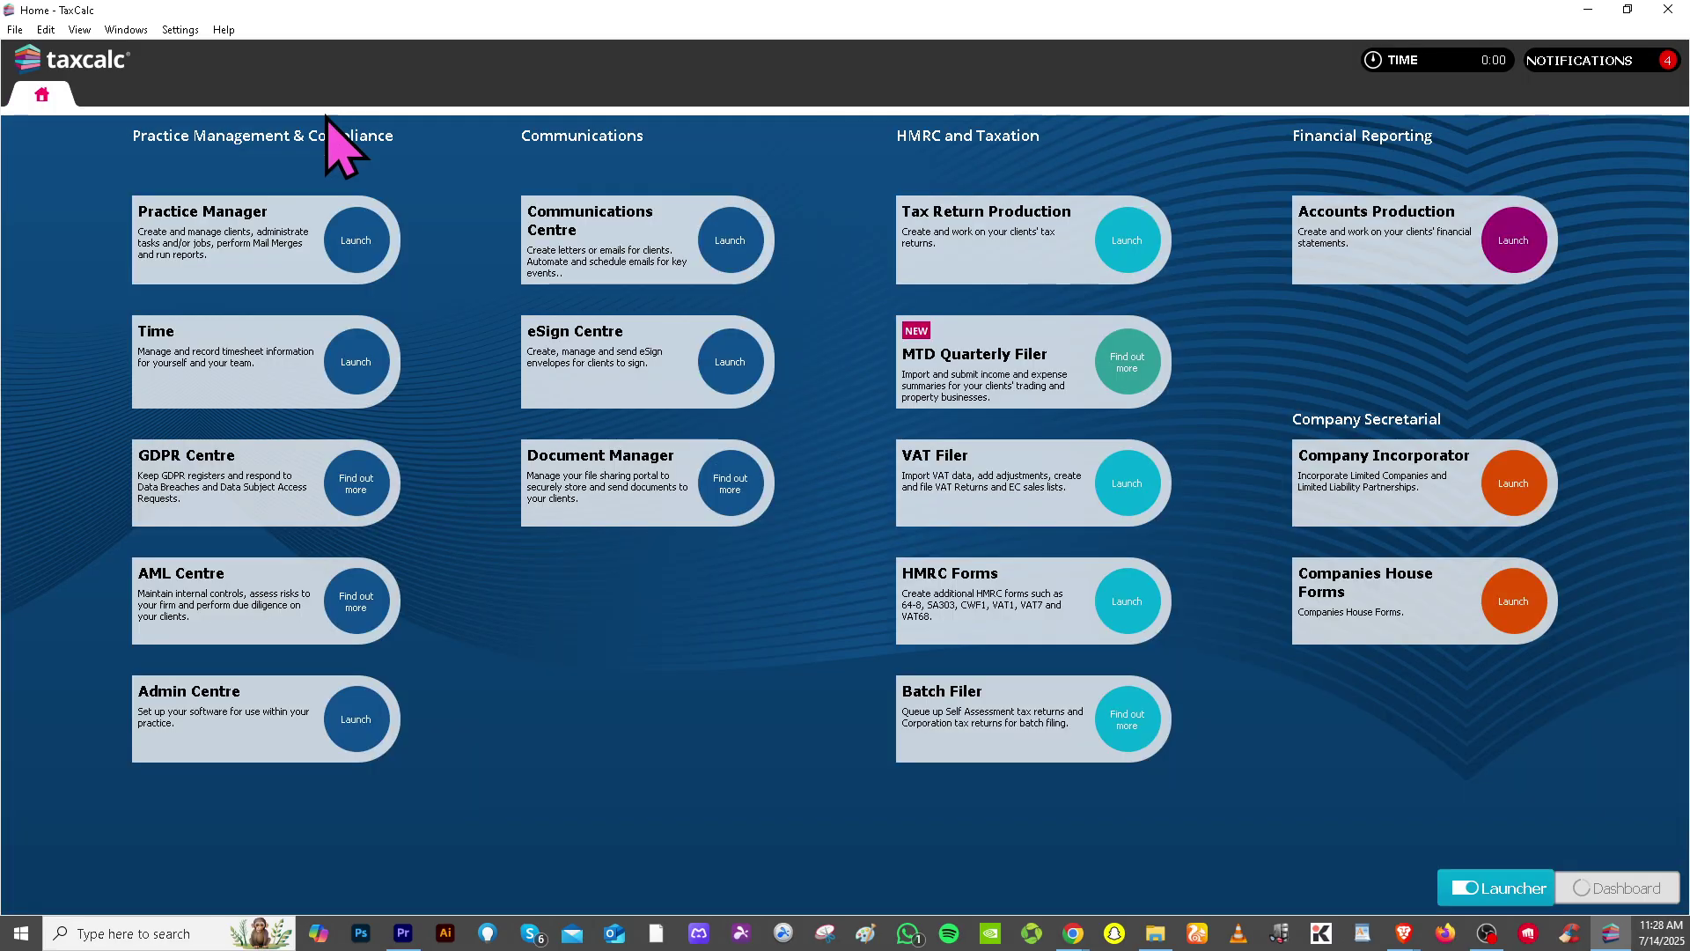
# Check the purchase information for GDPR Centre and AML Centre, closing each notice
pyautogui.click(360, 484)
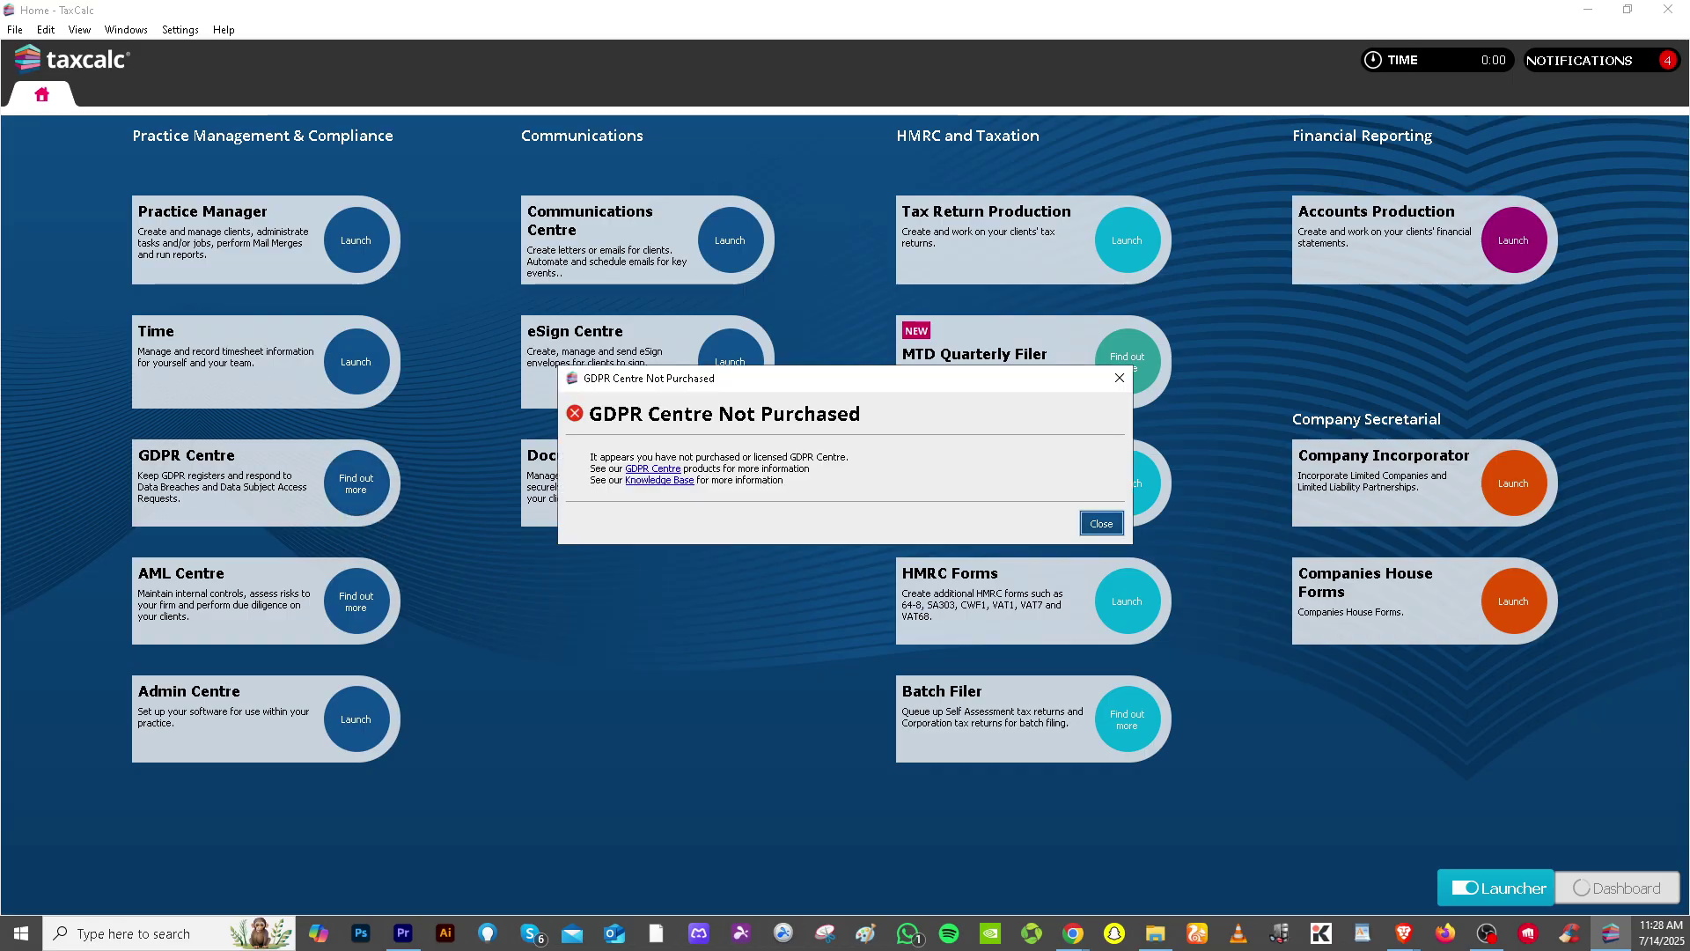
pyautogui.click(1119, 377)
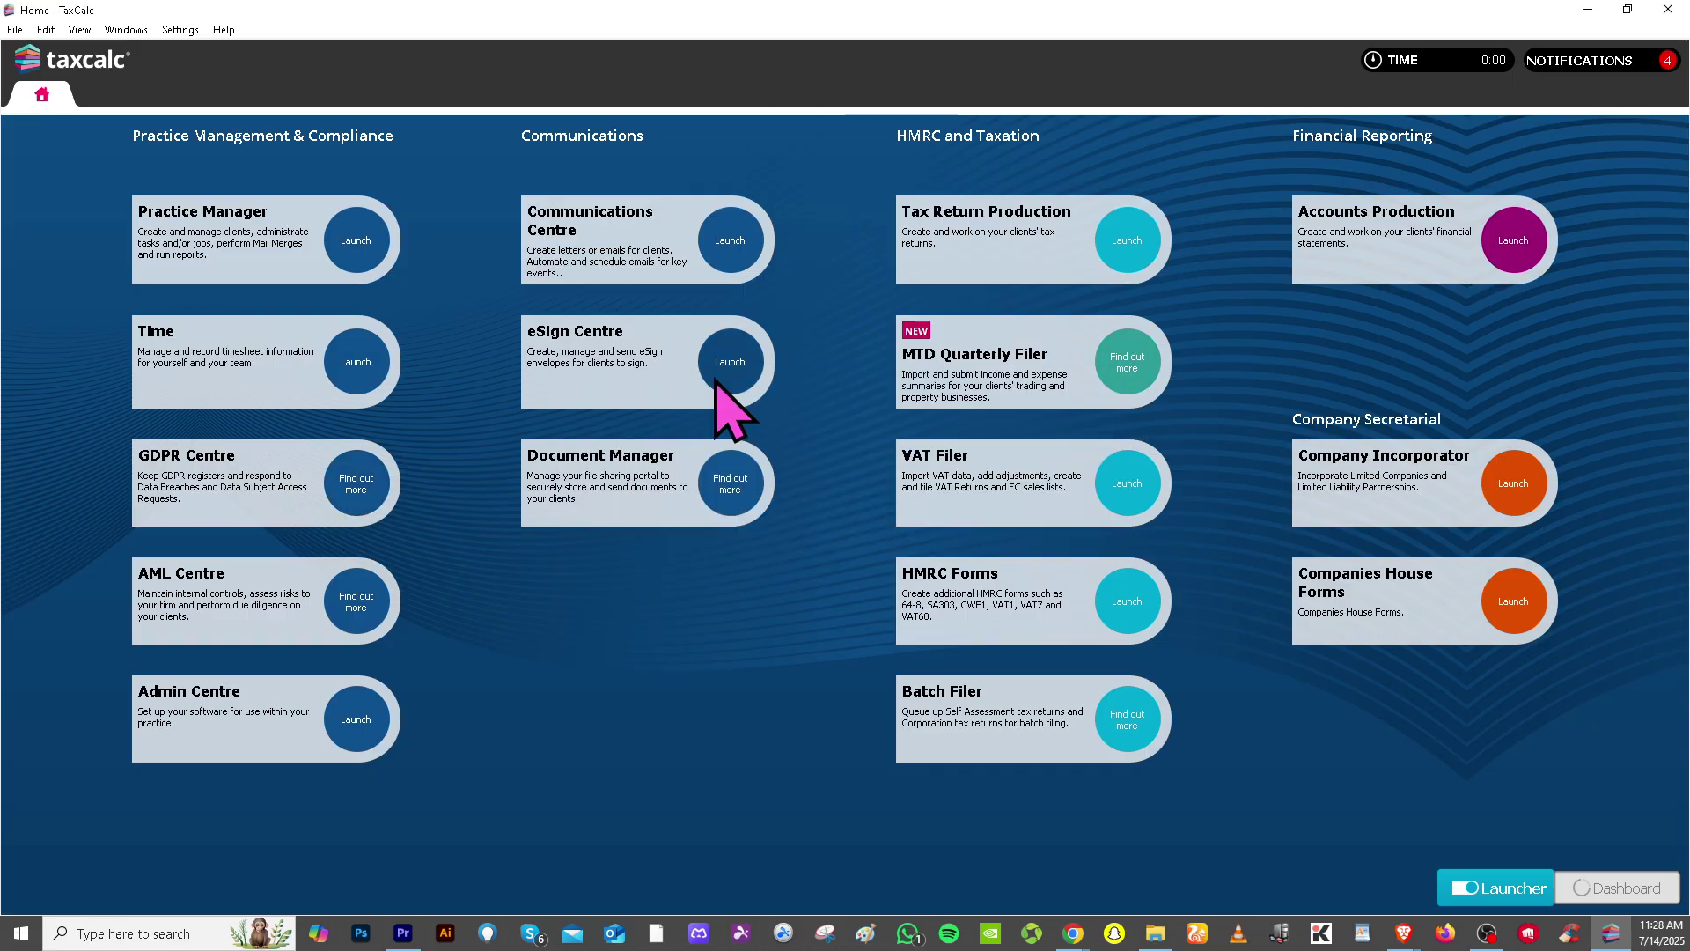
pyautogui.click(361, 604)
pyautogui.click(1114, 377)
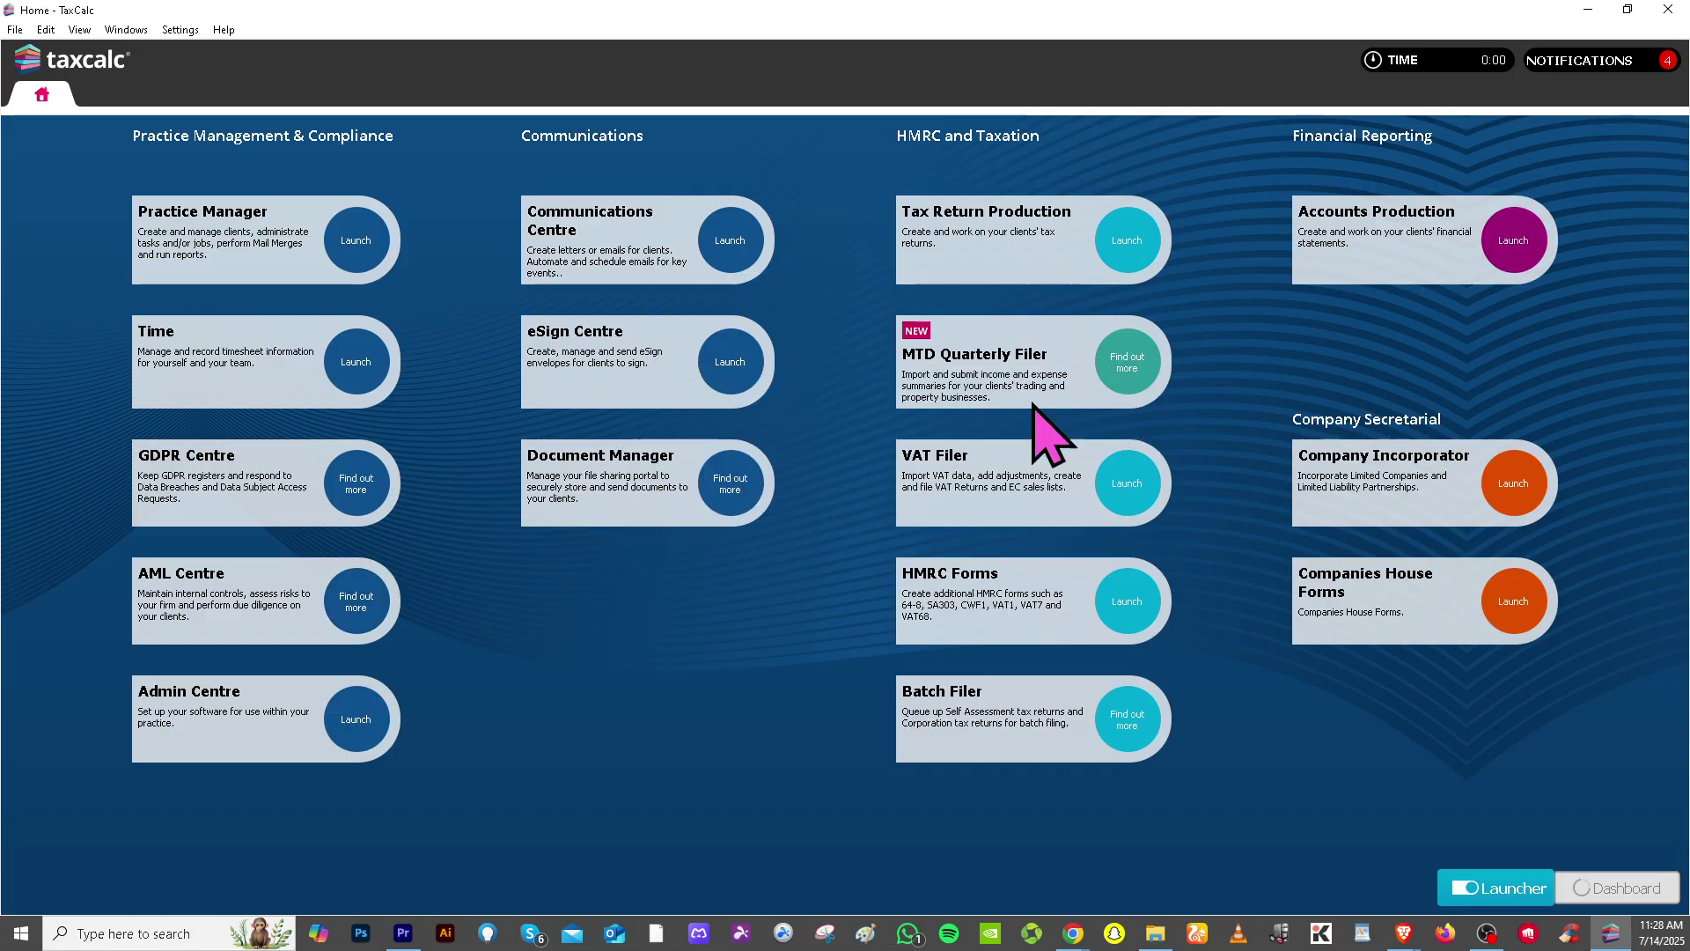
# Open Admin Centre and enter "How to use TAXCALC" as the accountancy firm's name in the firm details
pyautogui.click(356, 720)
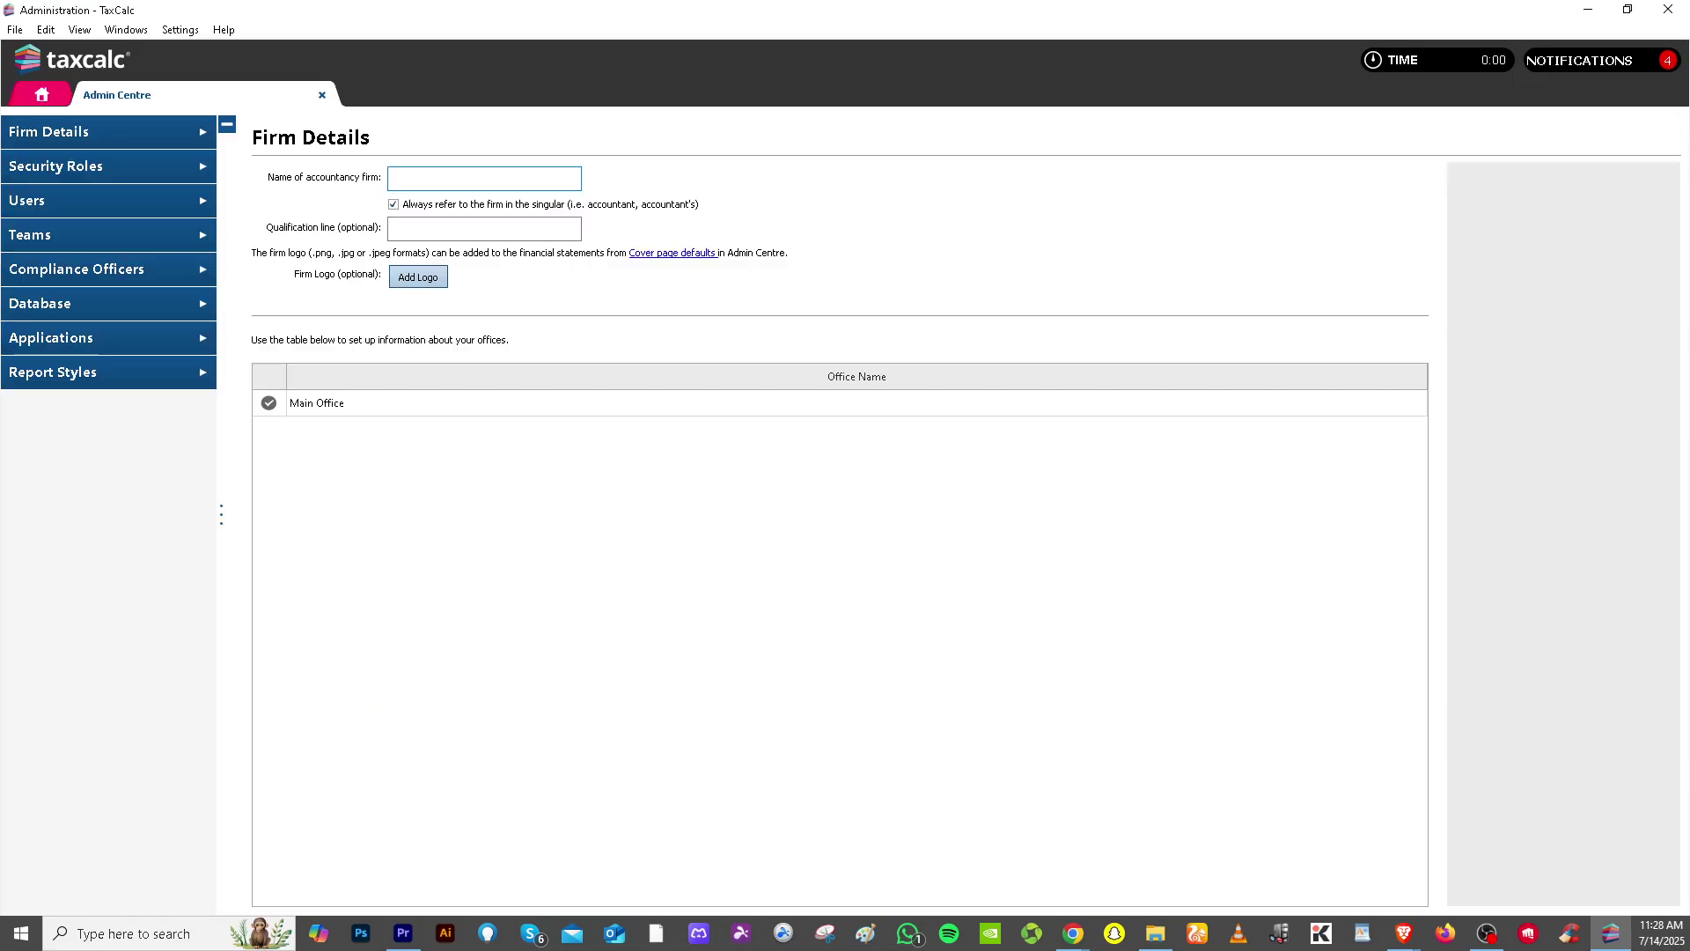
pyautogui.click(0, 289)
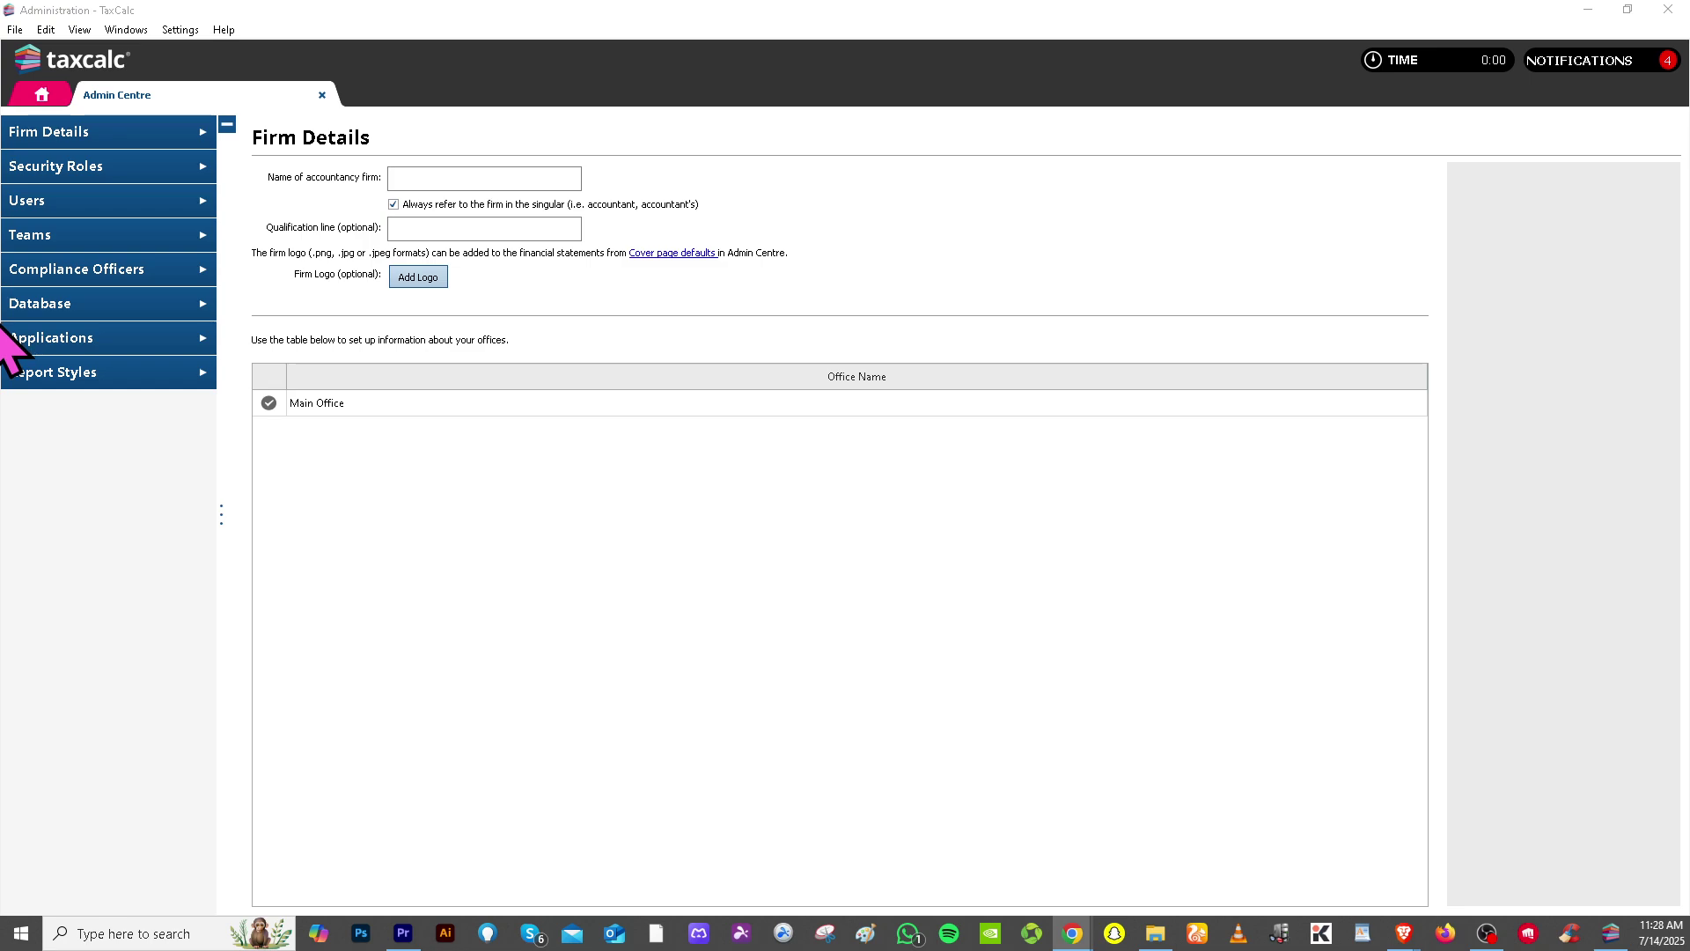
pyautogui.click(495, 178)
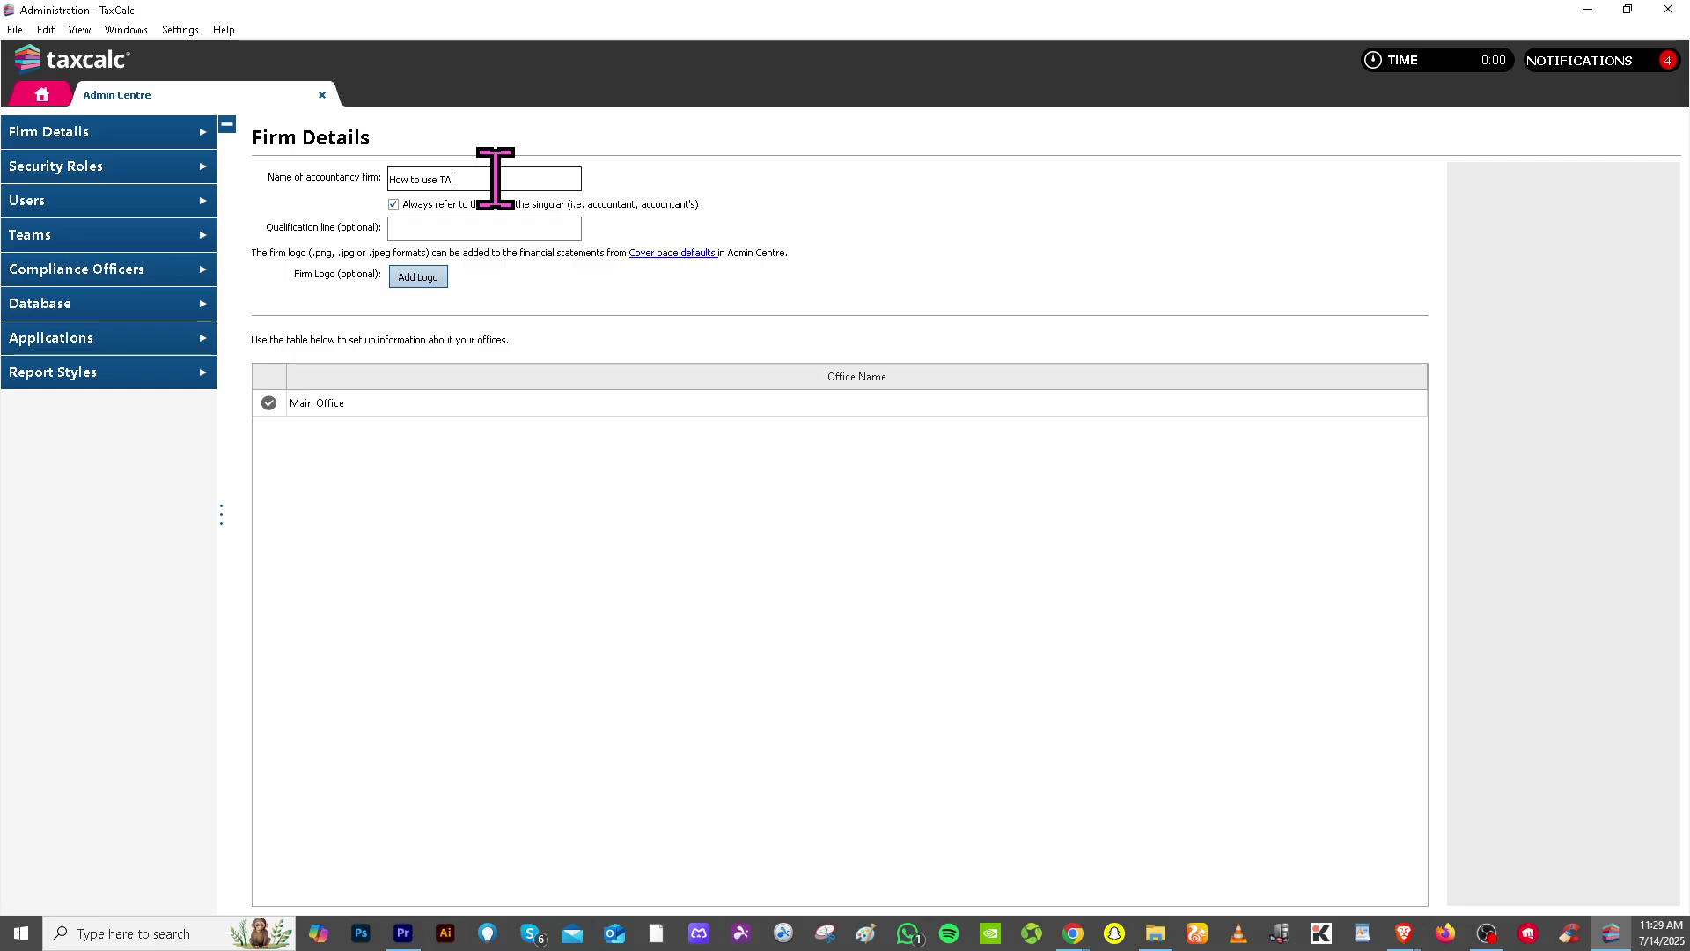
pyautogui.write('CALC')
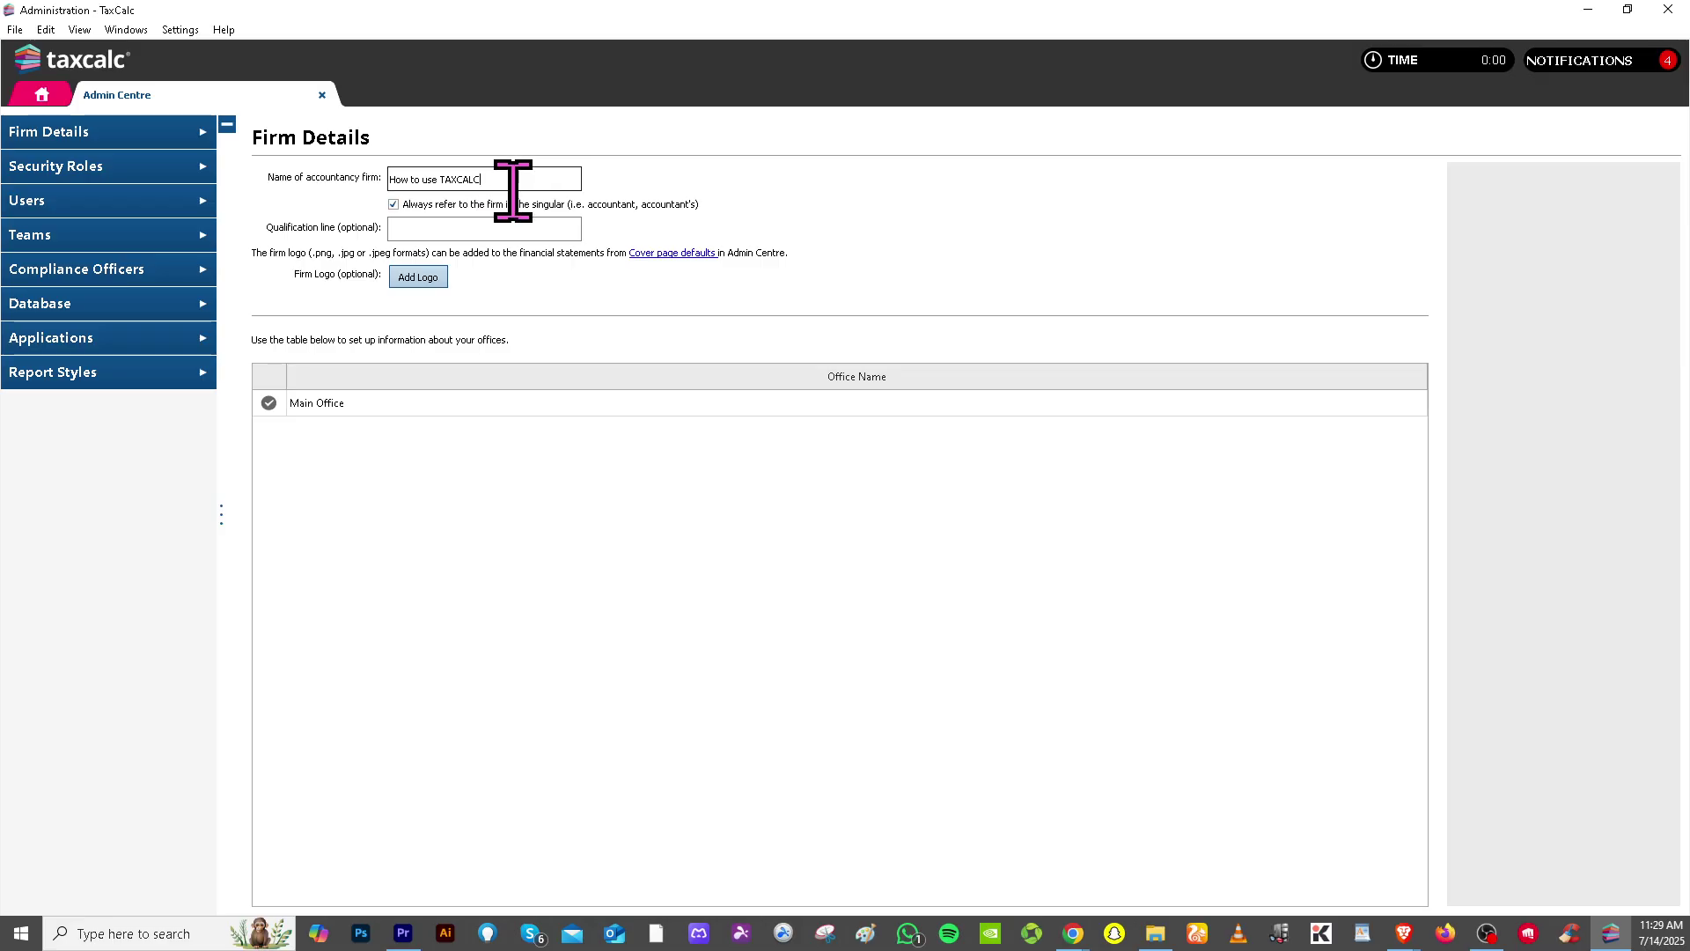
pyautogui.hotkey('ctrl', 'a')
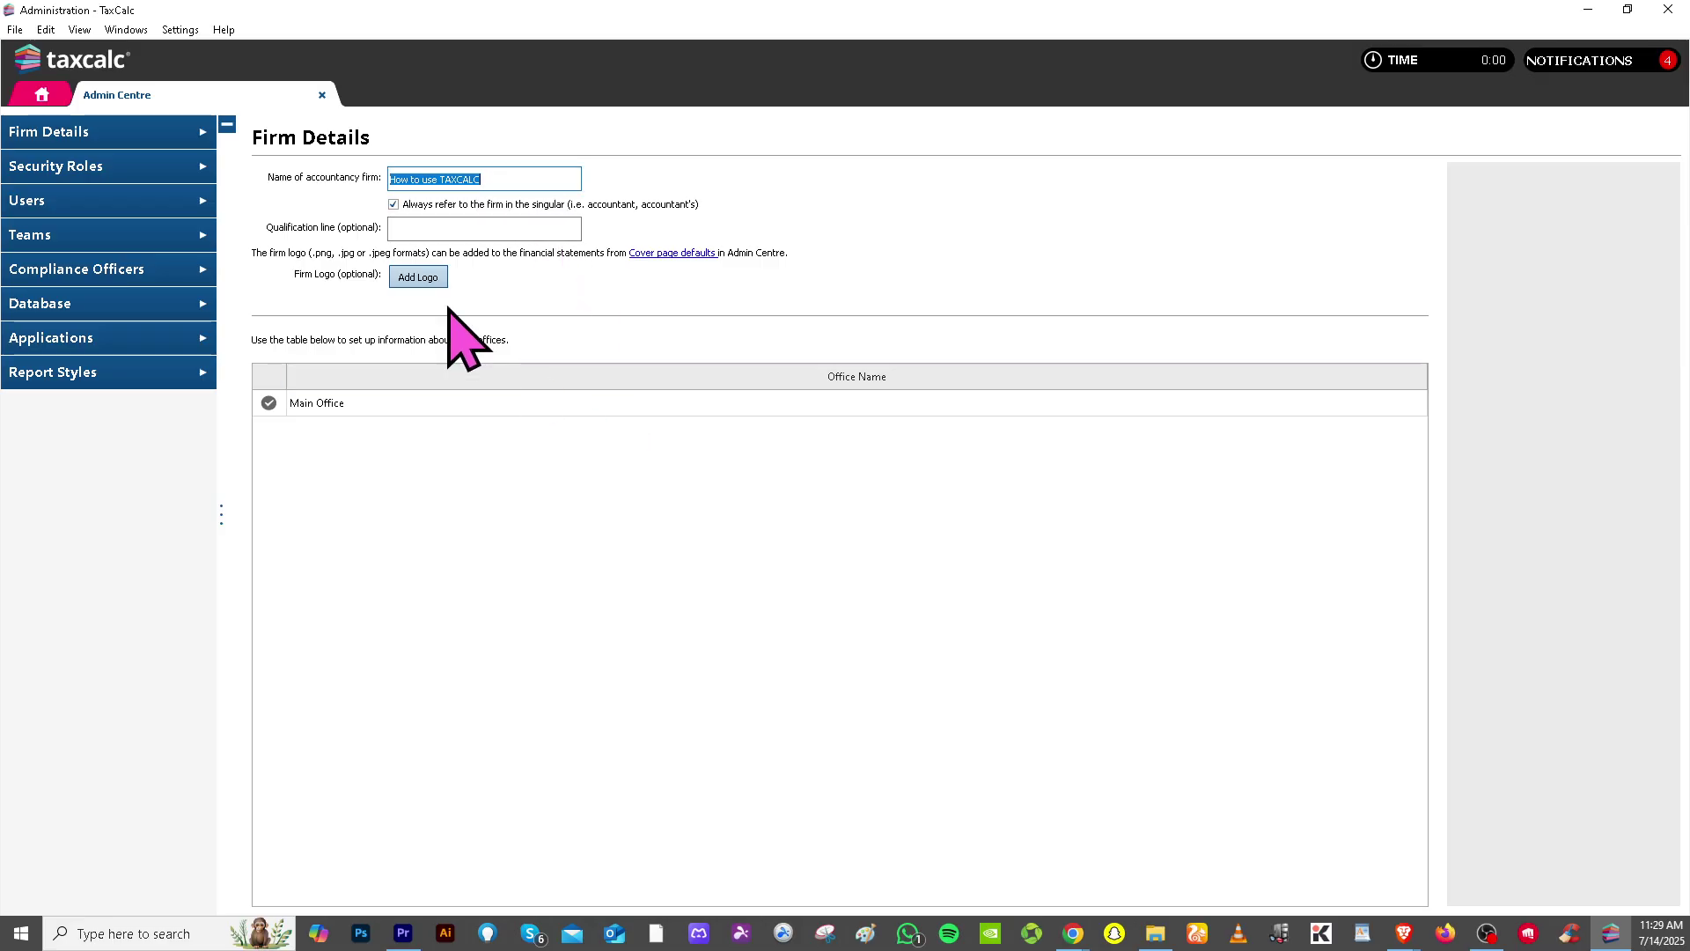
# Add the grey and pink hippo image as the firm logo, and close Admin Centre
pyautogui.hotkey('alt', 'Tab')
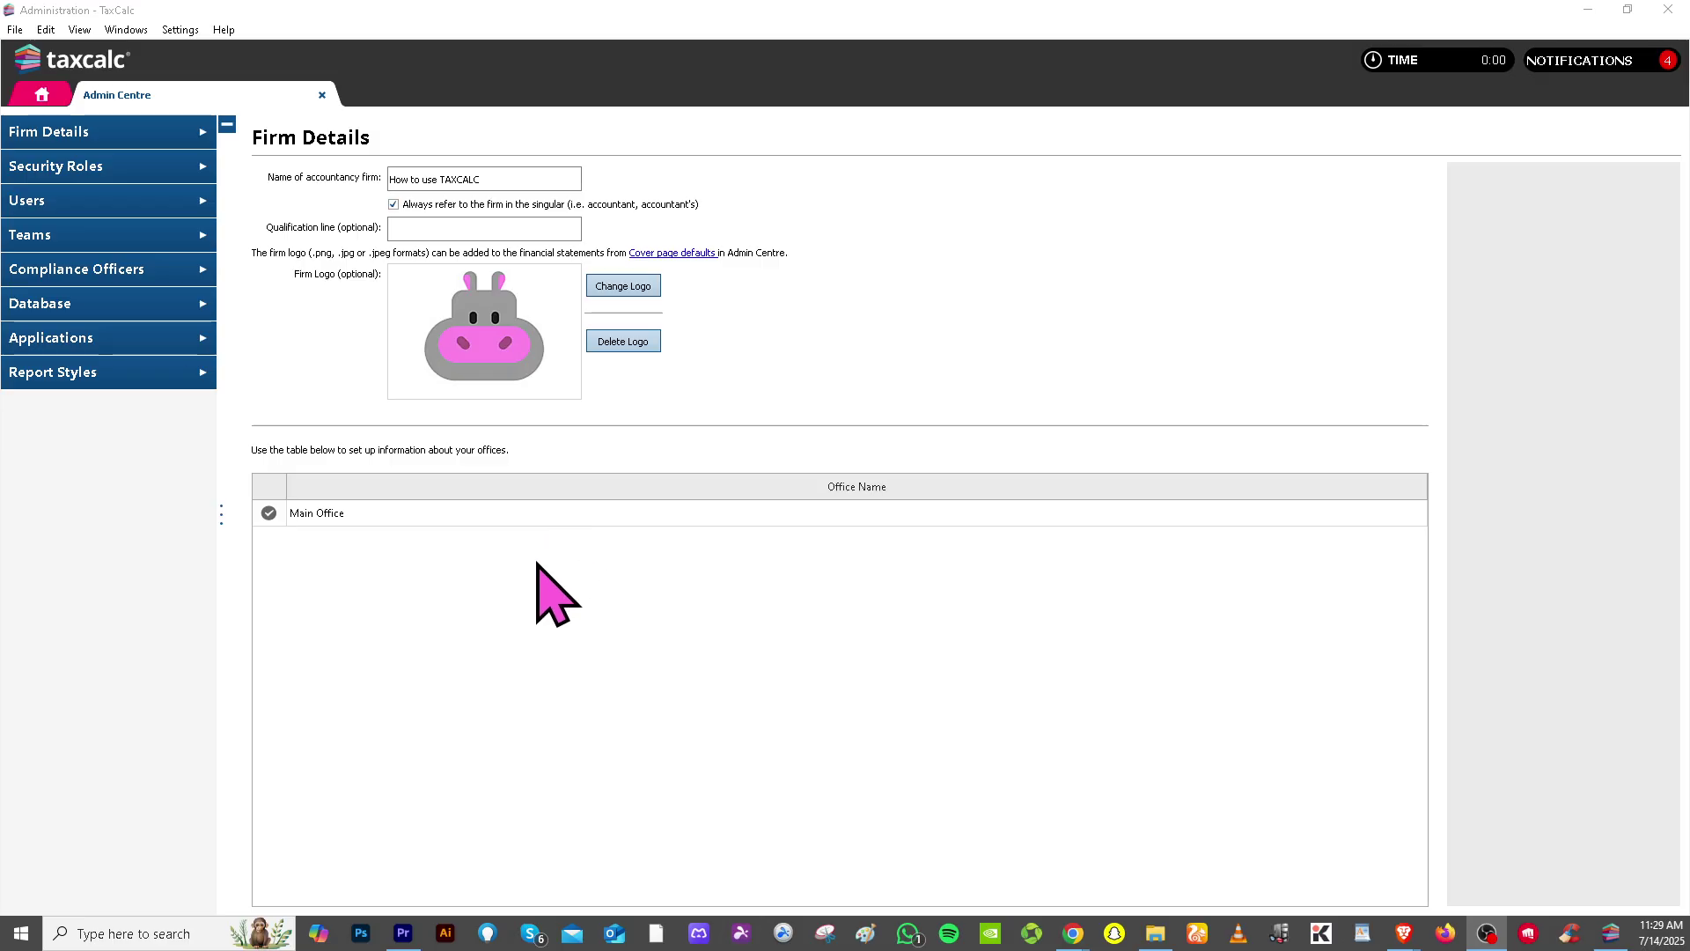
pyautogui.click(537, 564)
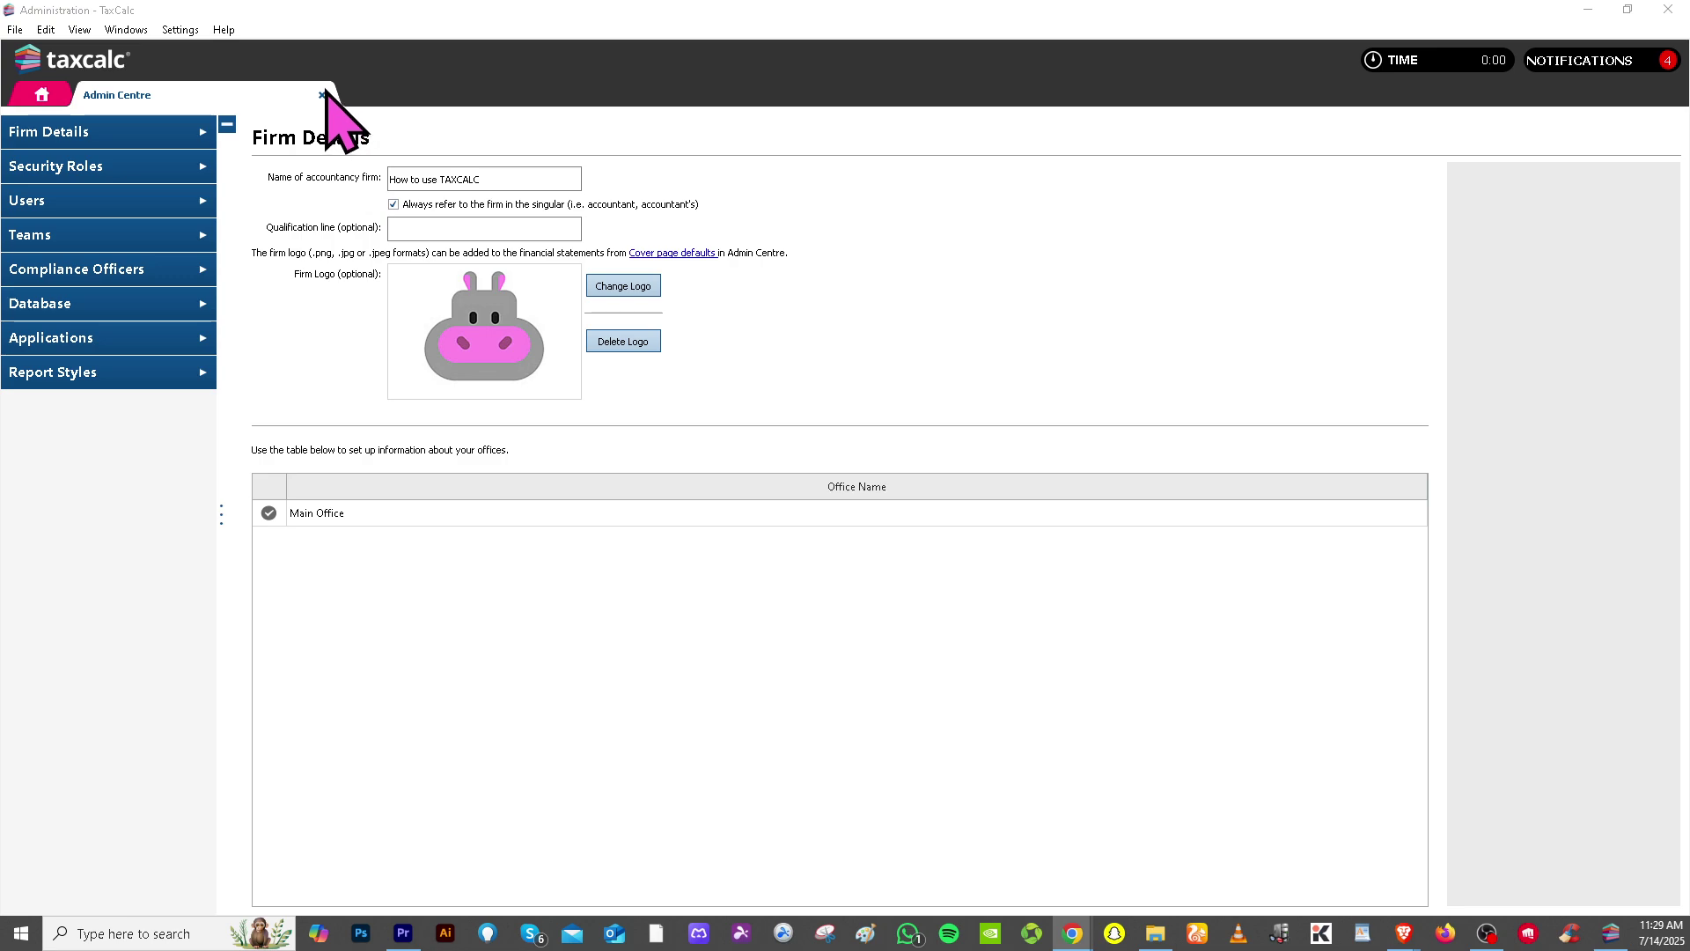
pyautogui.click(326, 95)
pyautogui.click(322, 95)
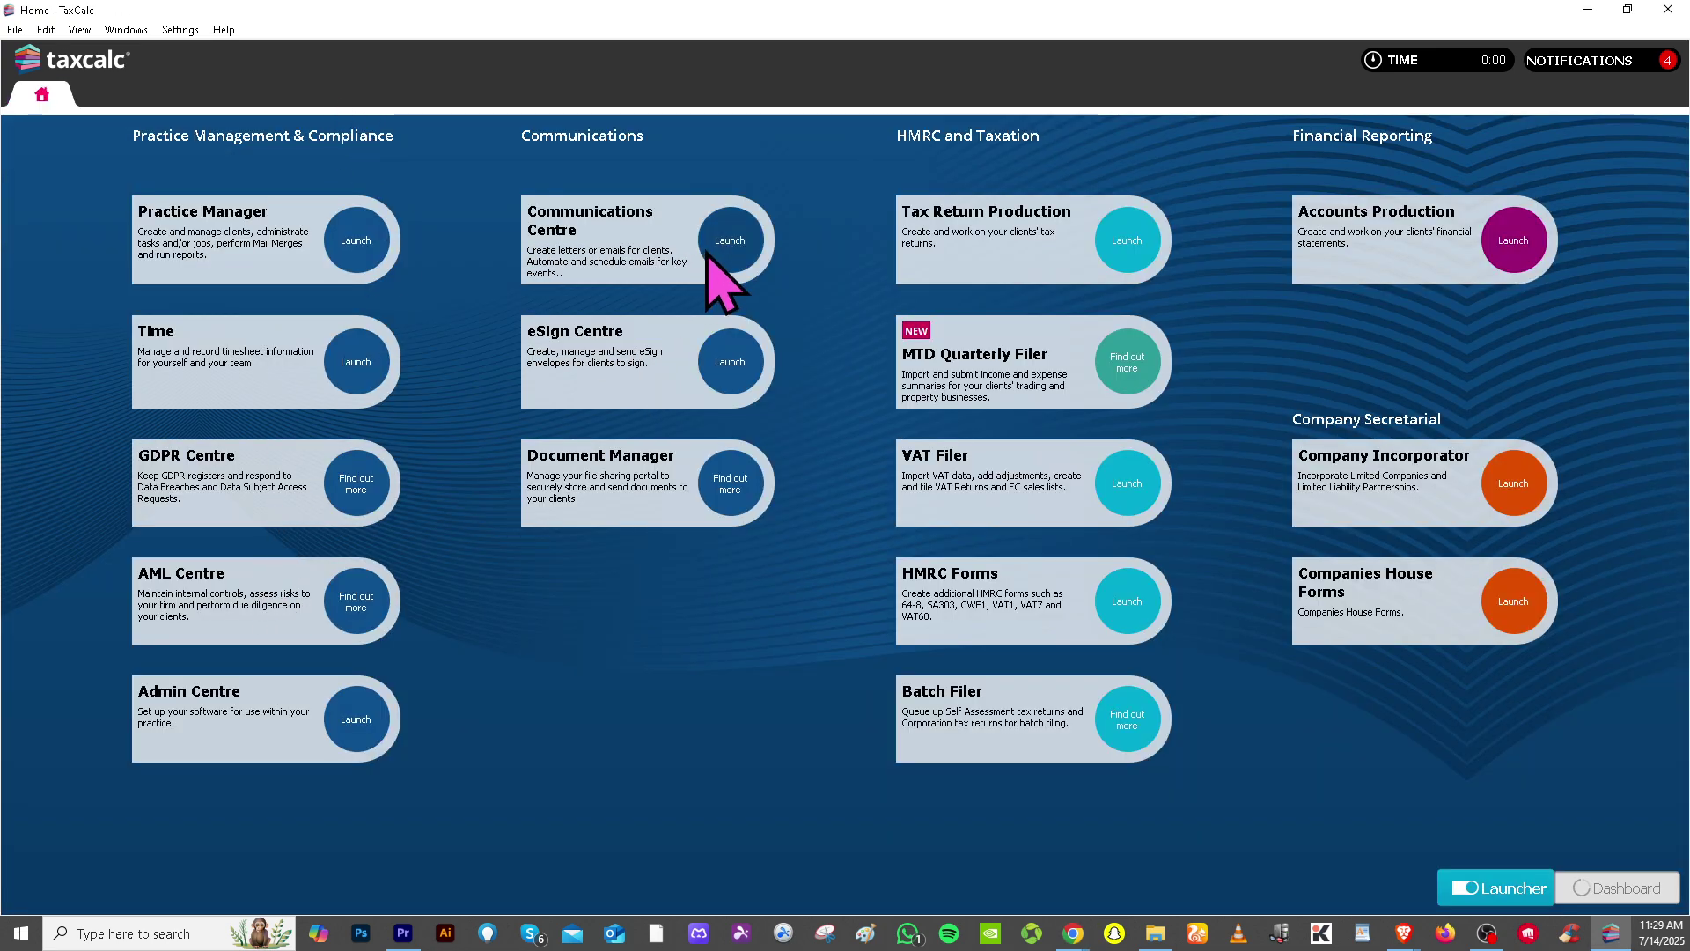
# Open Communications Centre, refresh its communications summary, and return to the home screen
pyautogui.click(744, 249)
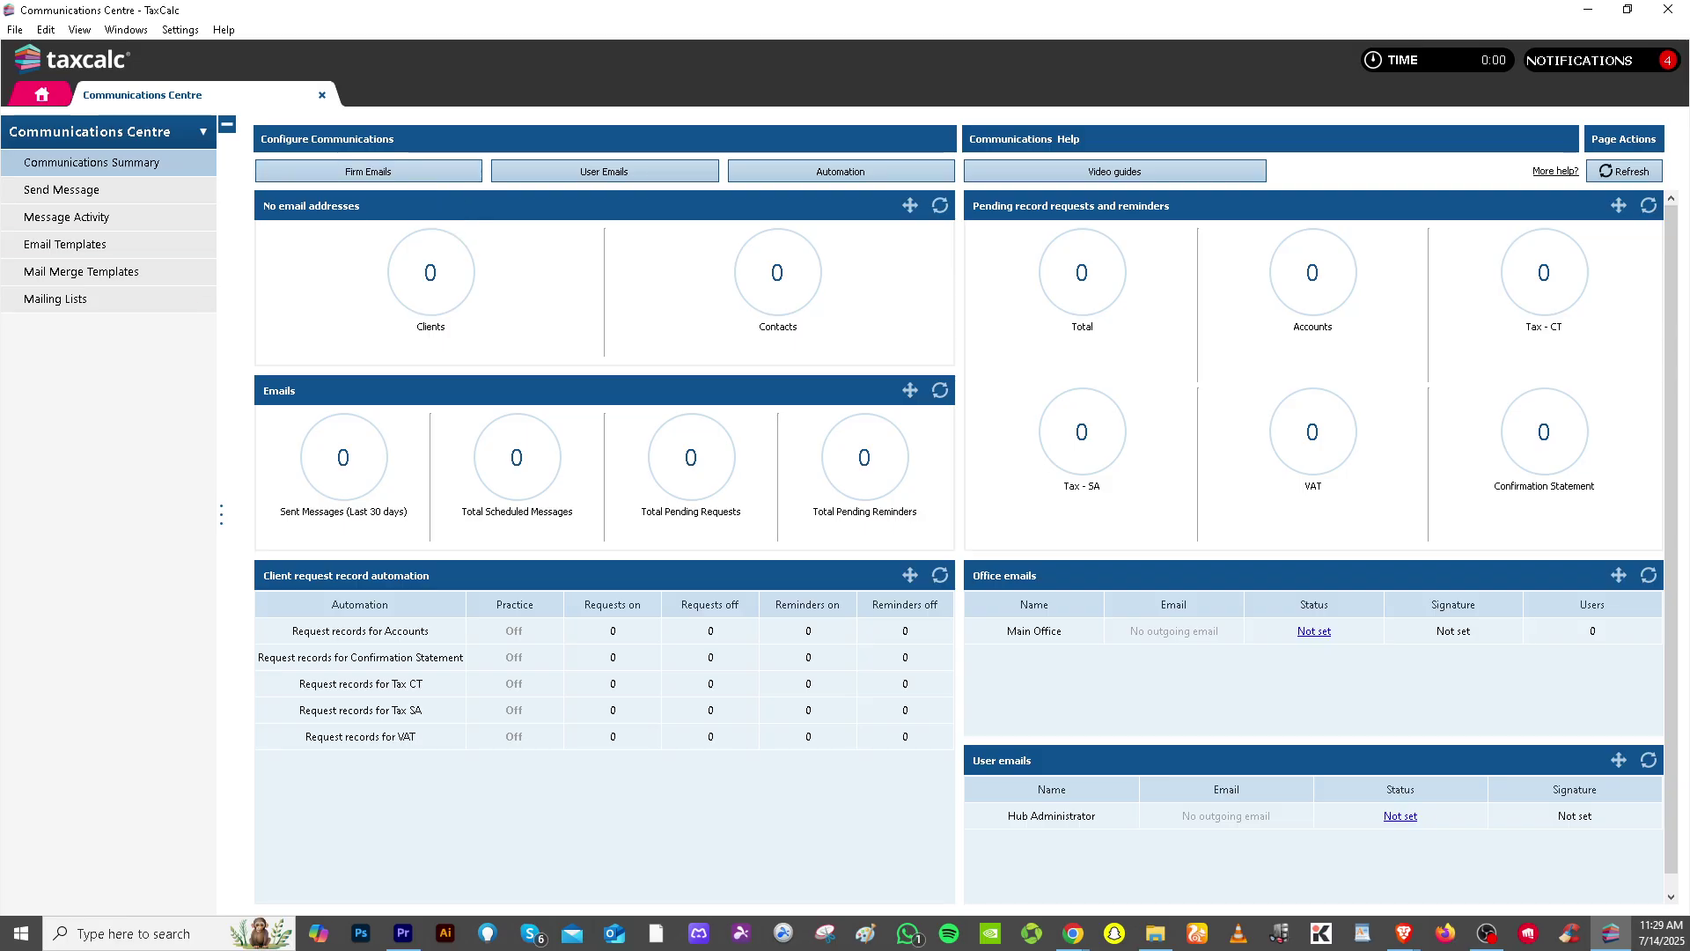
pyautogui.click(1615, 172)
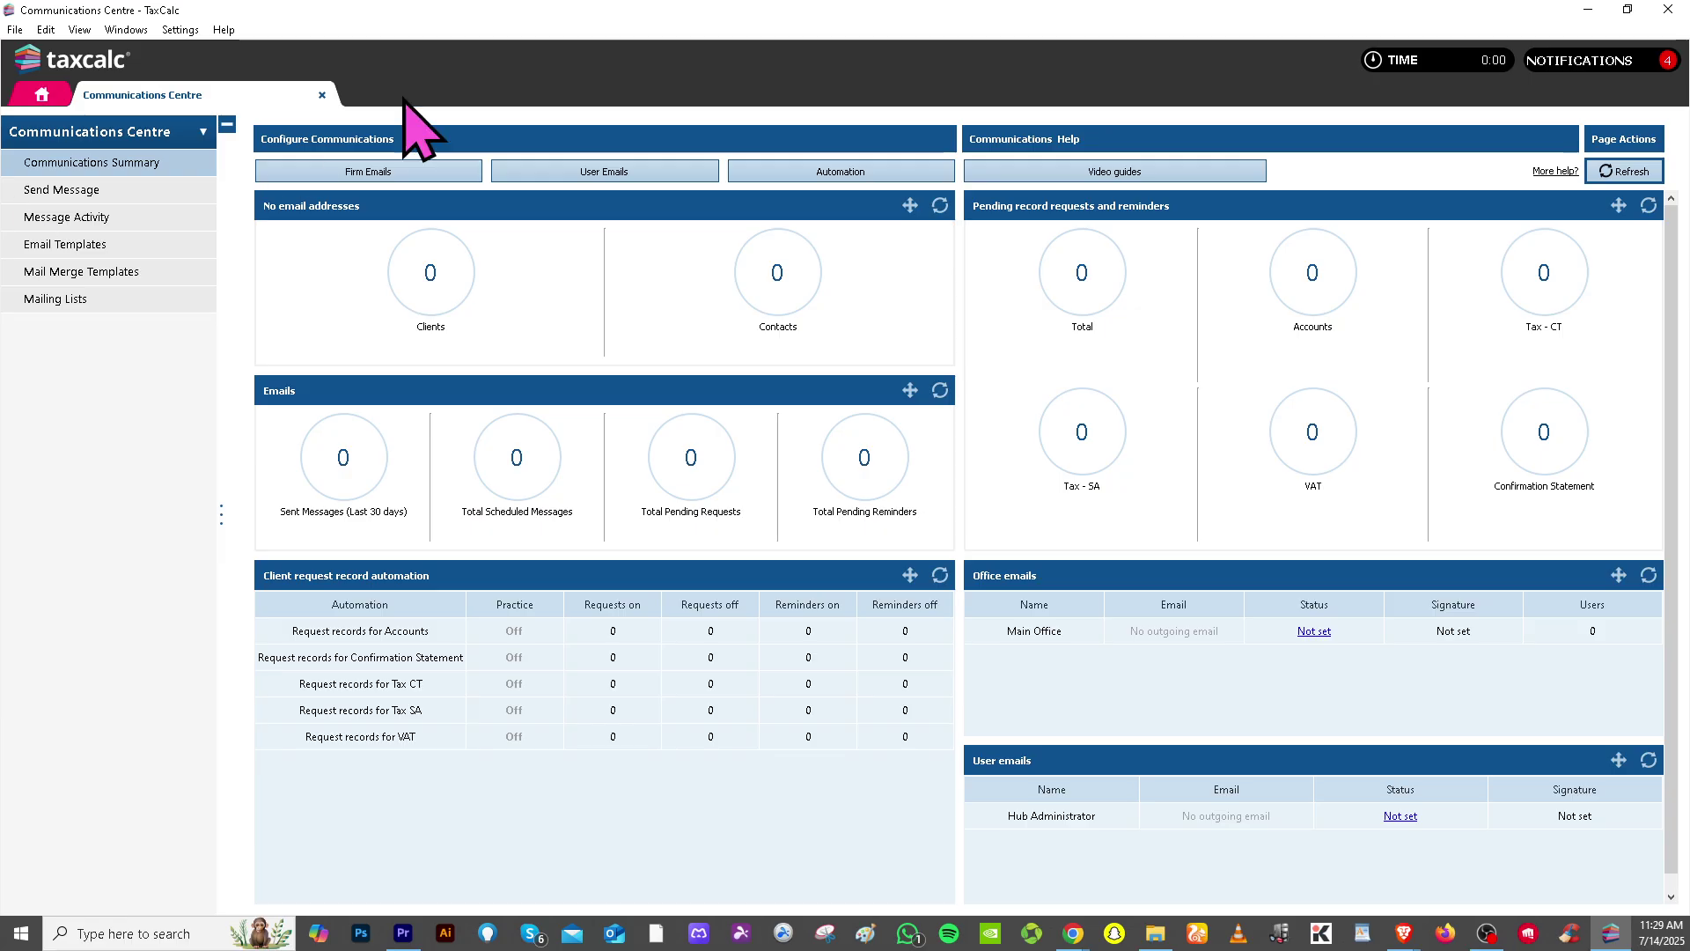
pyautogui.click(322, 95)
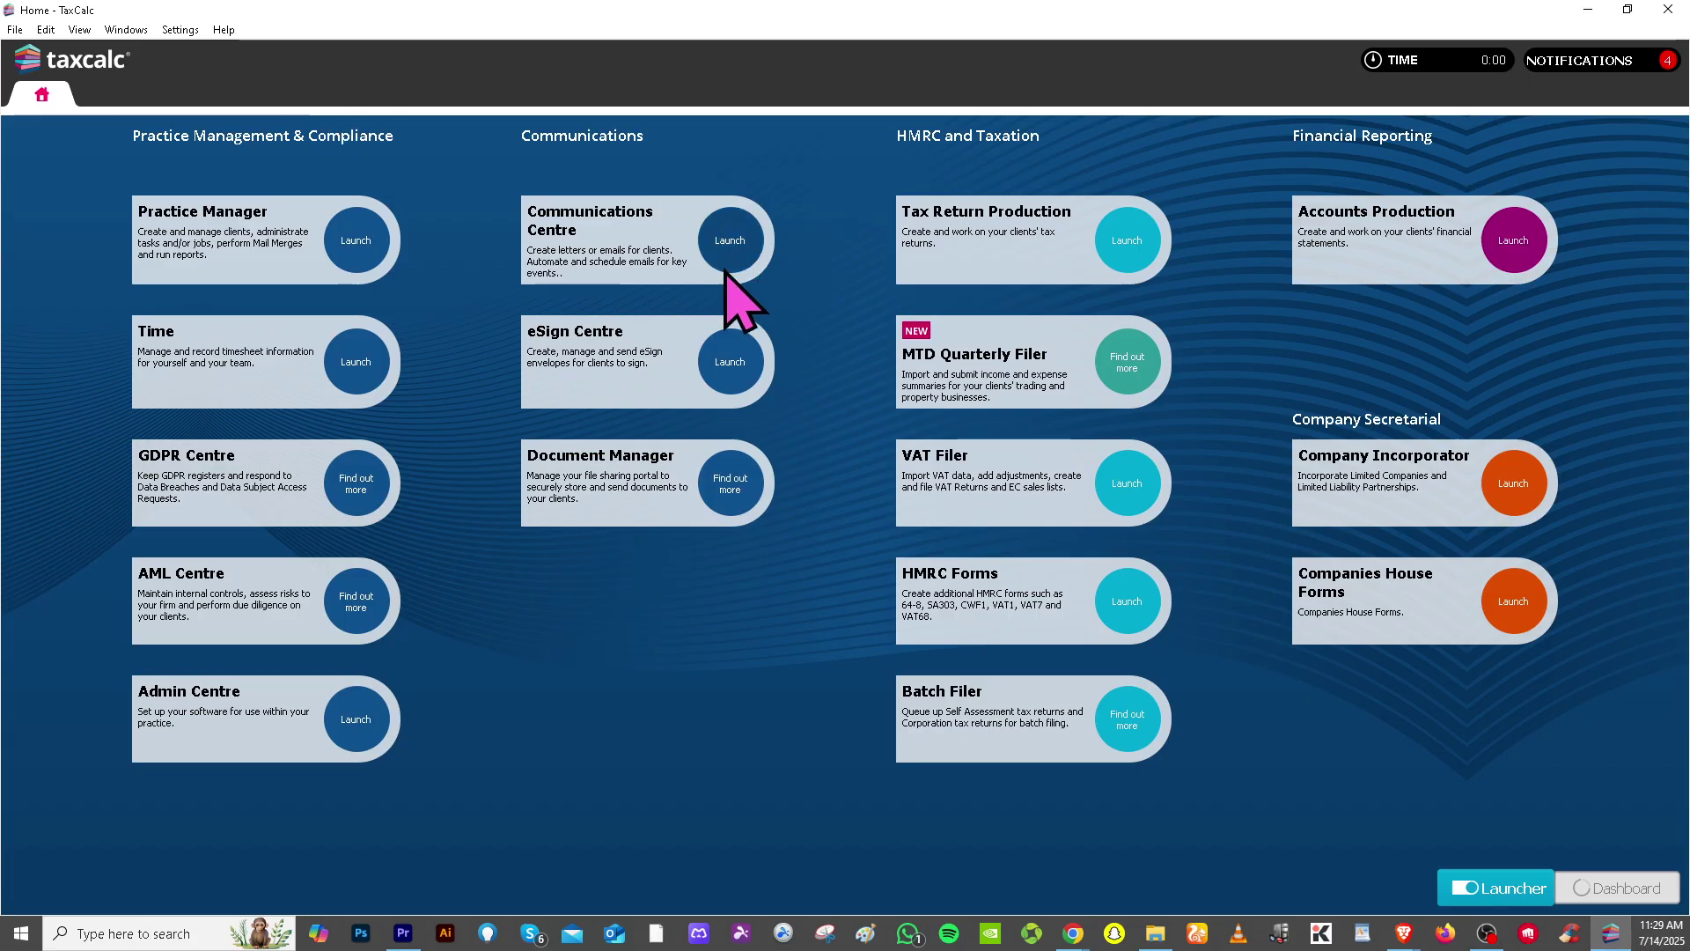
# View the eSign Centre envelope list, close it, and check access to Document Manager, dismissing its notice
pyautogui.click(732, 362)
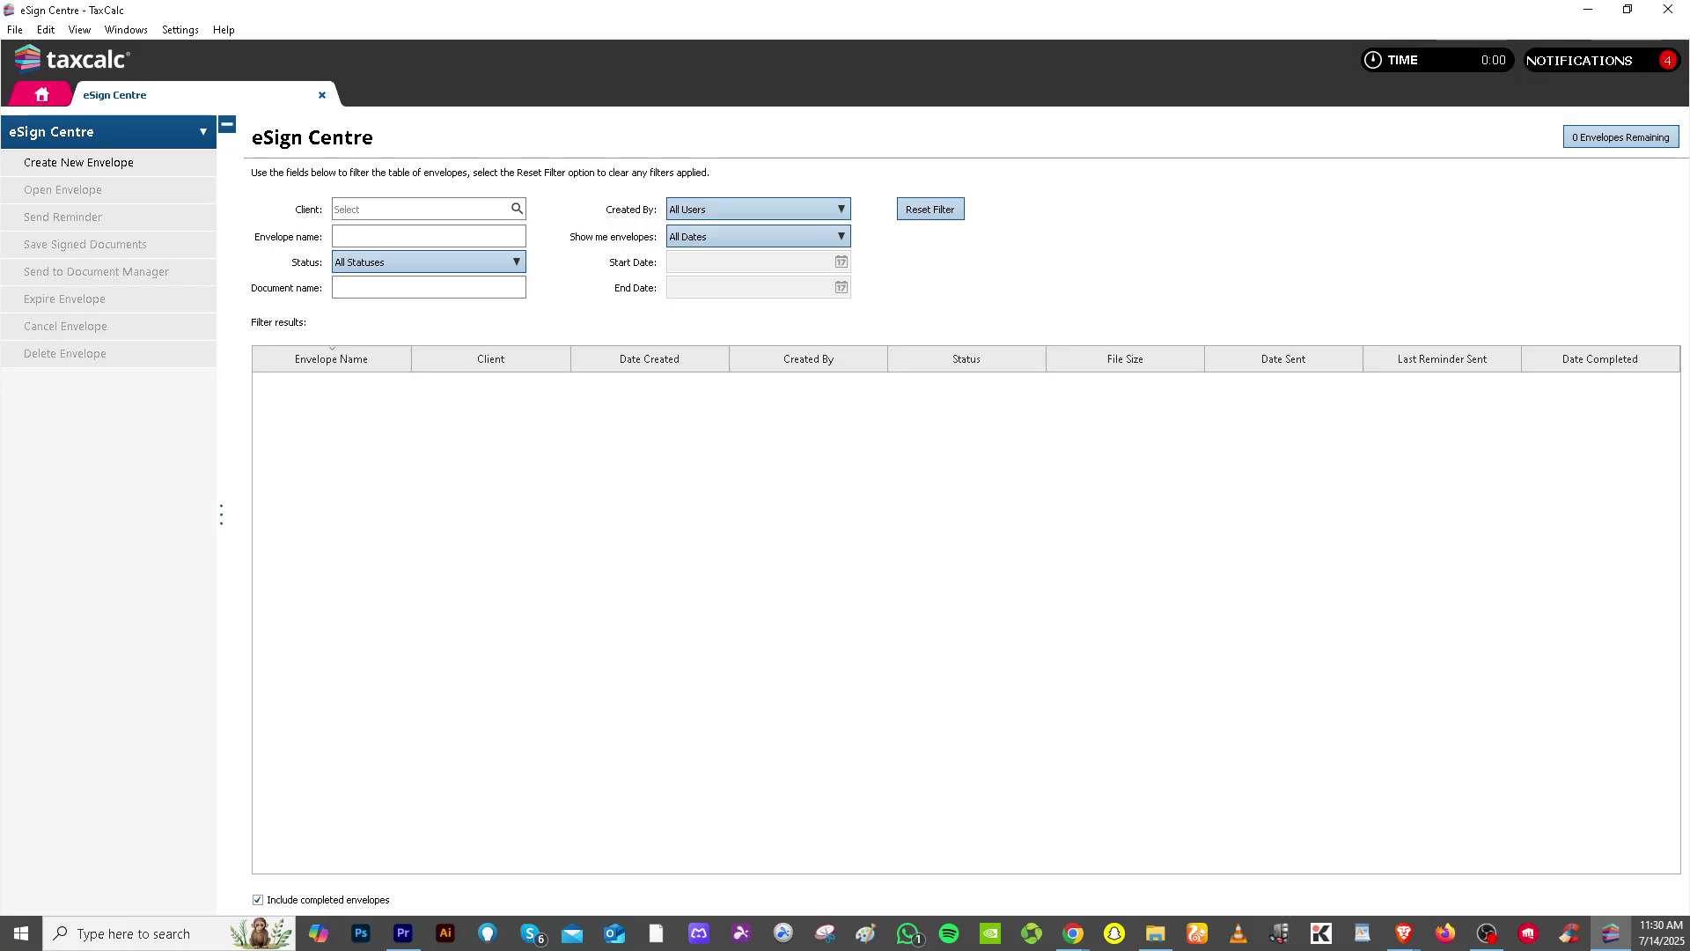
pyautogui.click(323, 95)
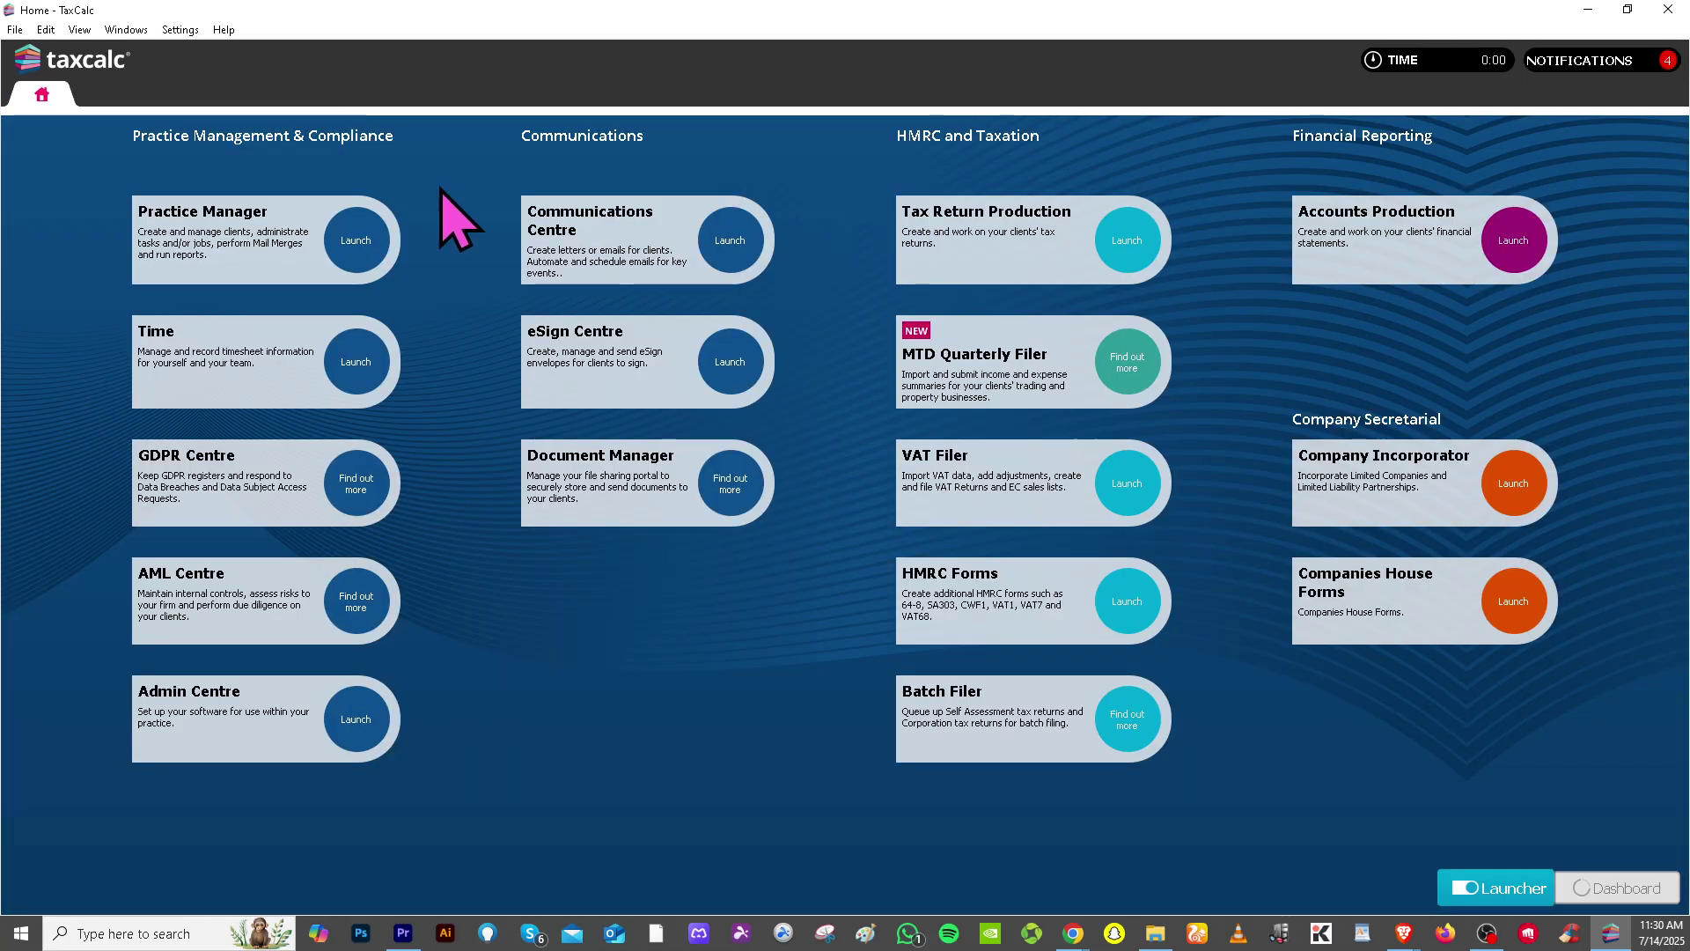
pyautogui.click(730, 493)
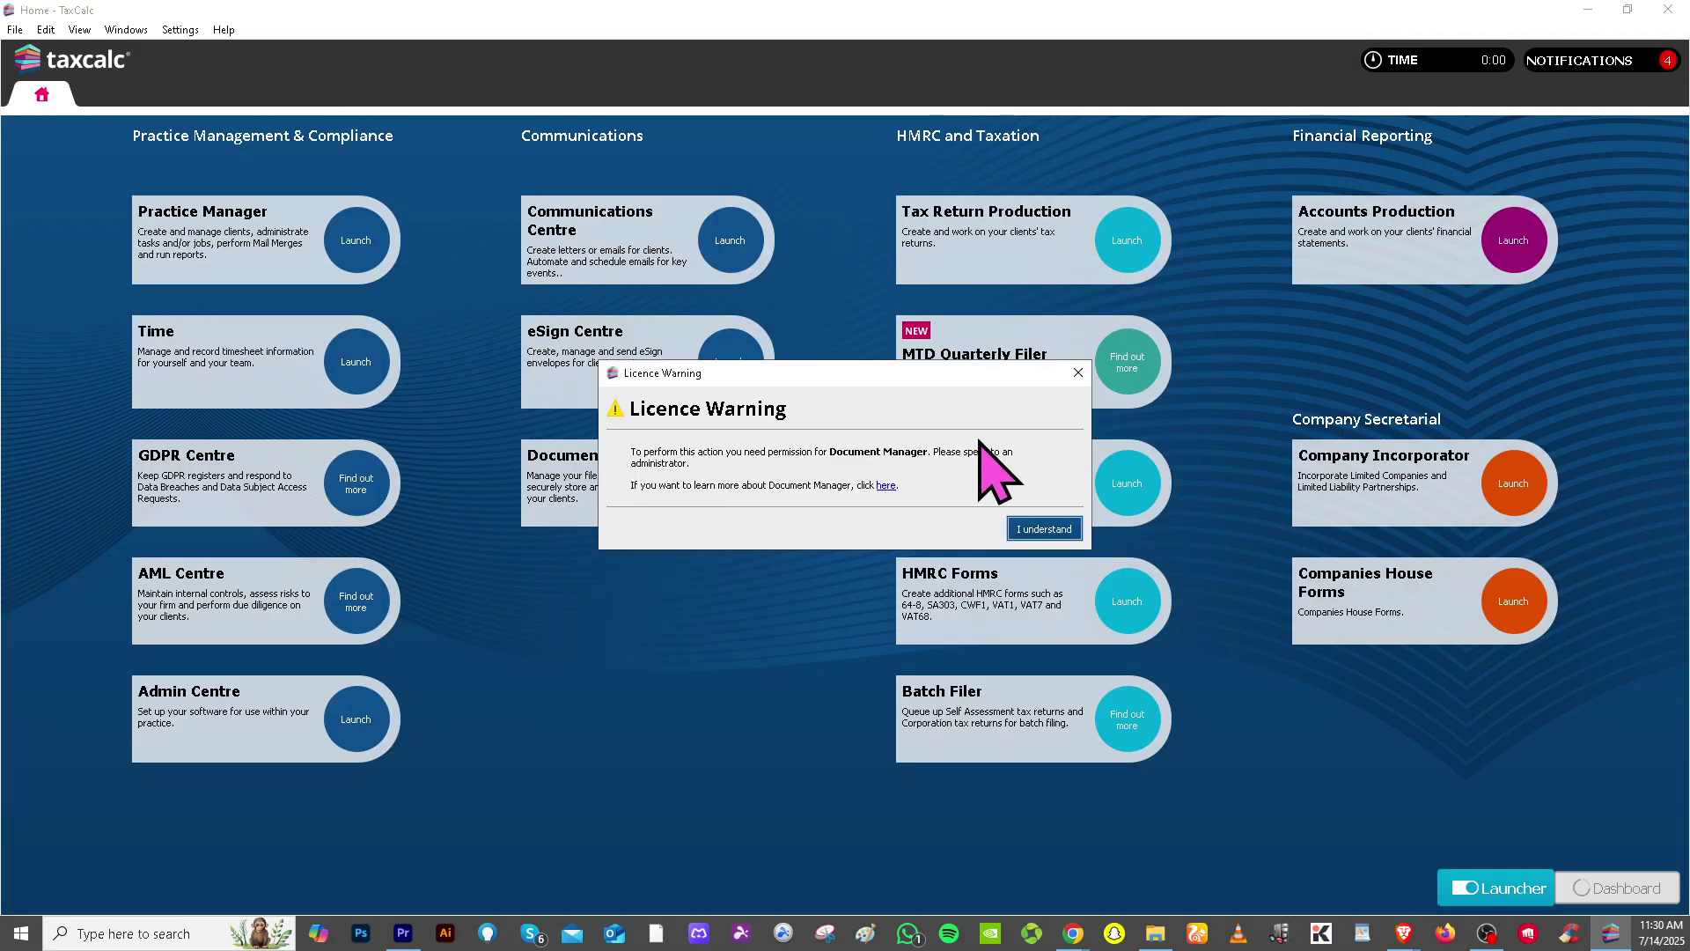
pyautogui.click(1077, 373)
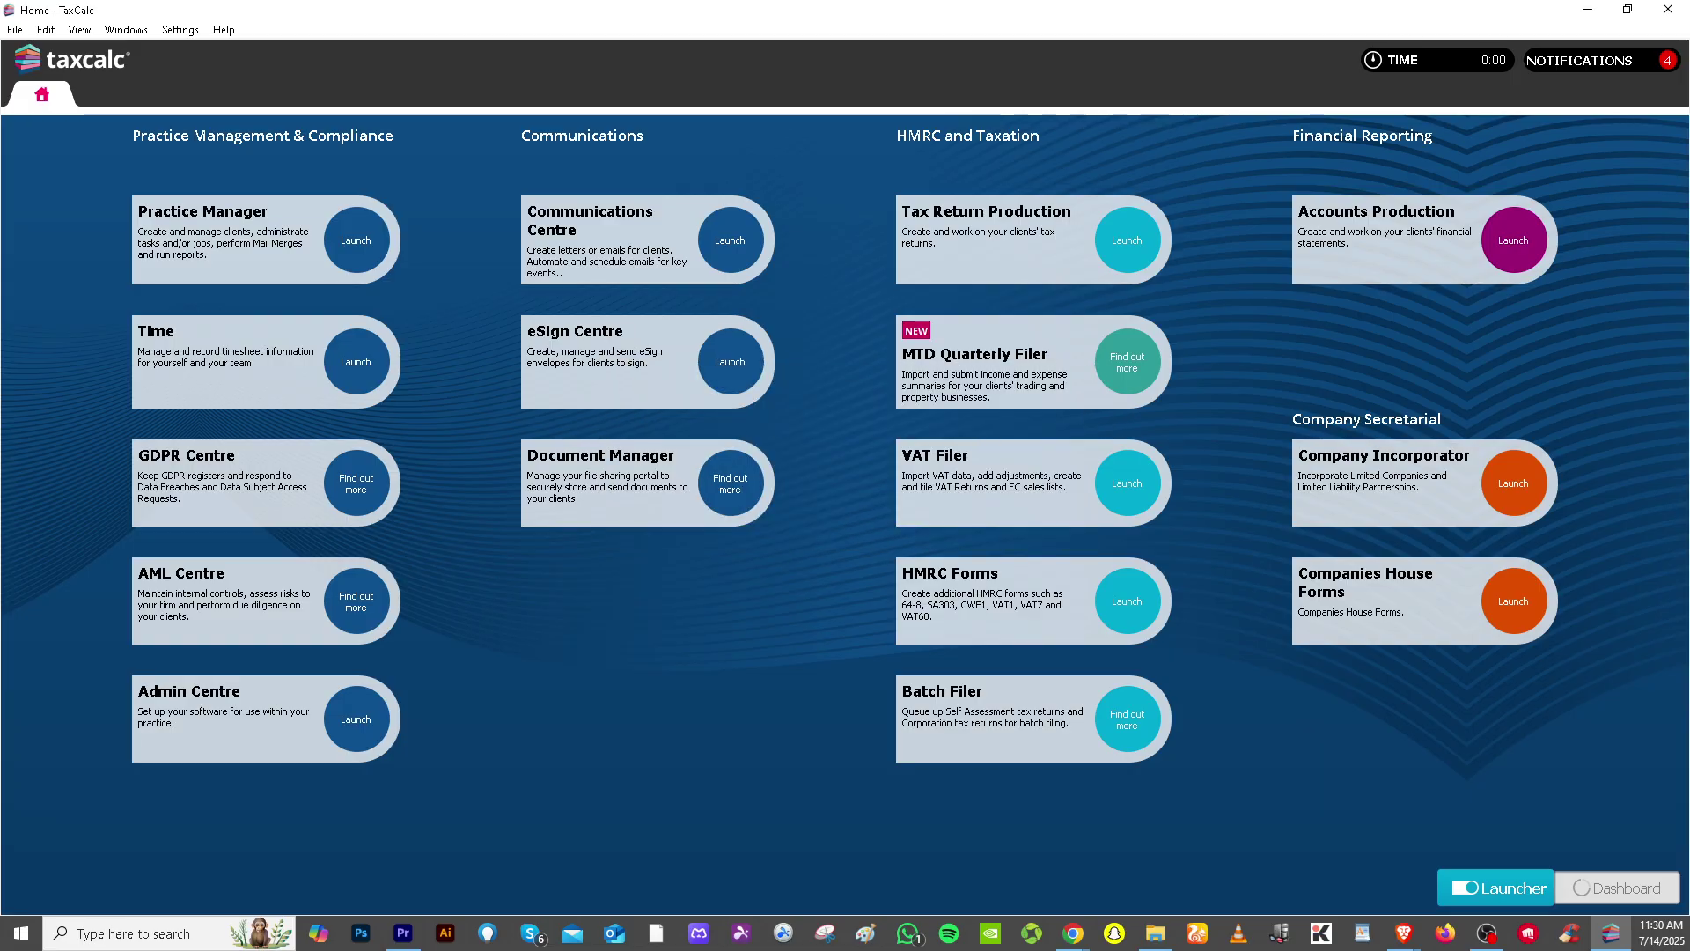
# Open Tax Return Production, skip the online filing credentials setup, view the client selection window, and close it
pyautogui.click(1129, 244)
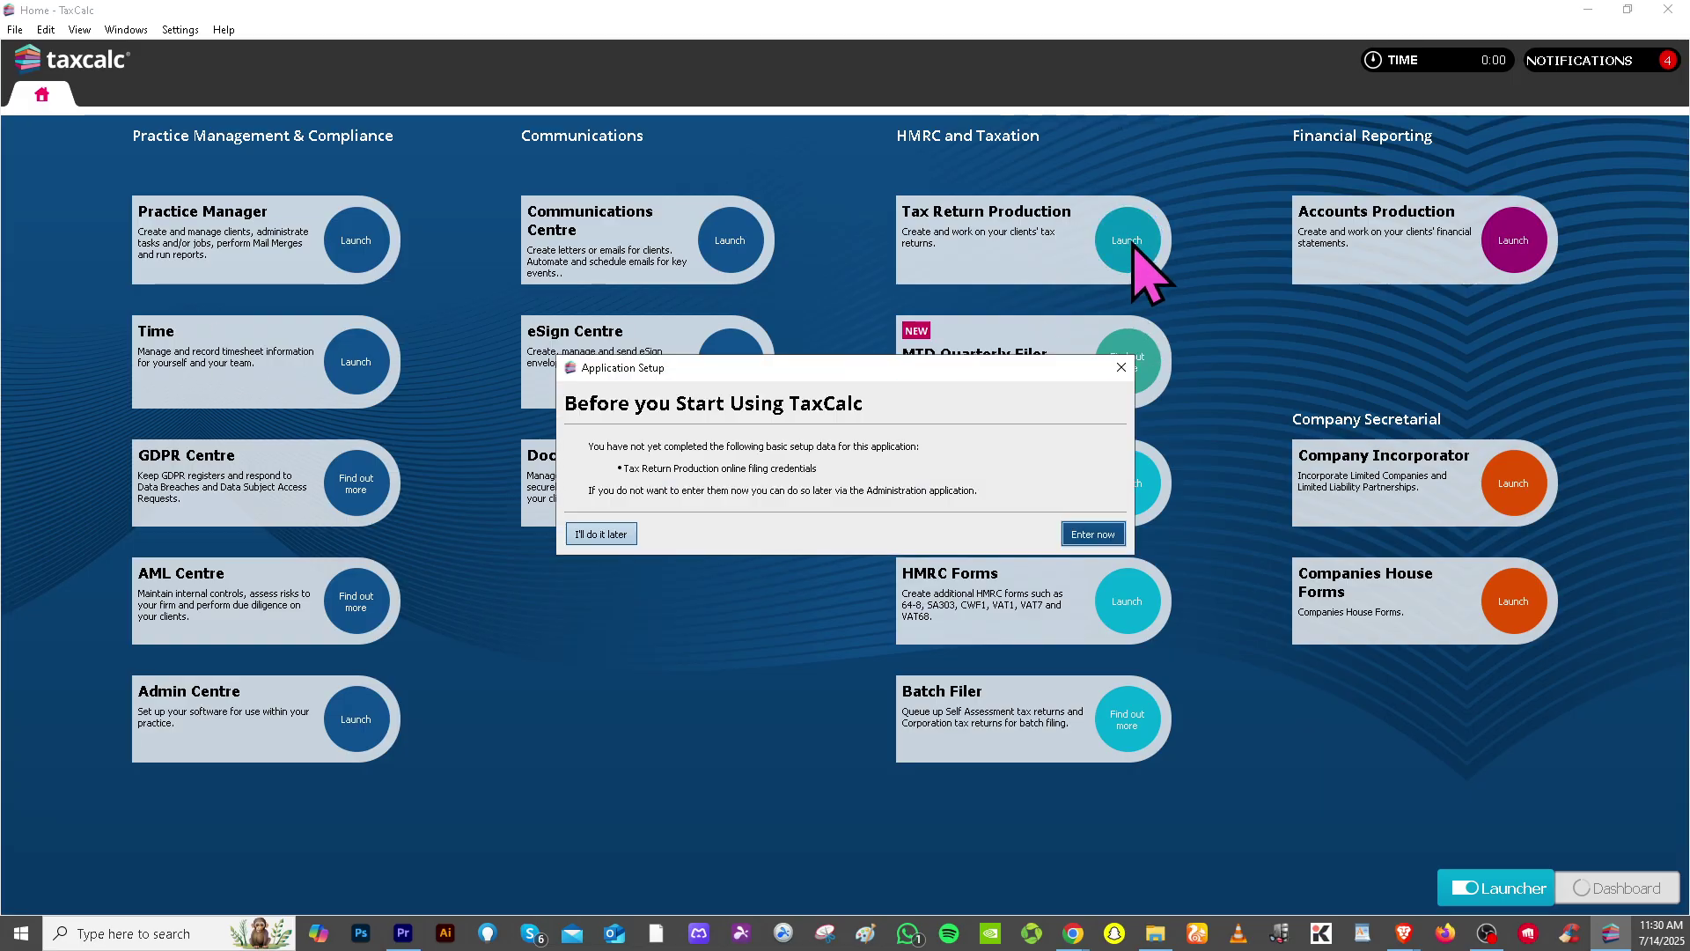
pyautogui.click(1120, 367)
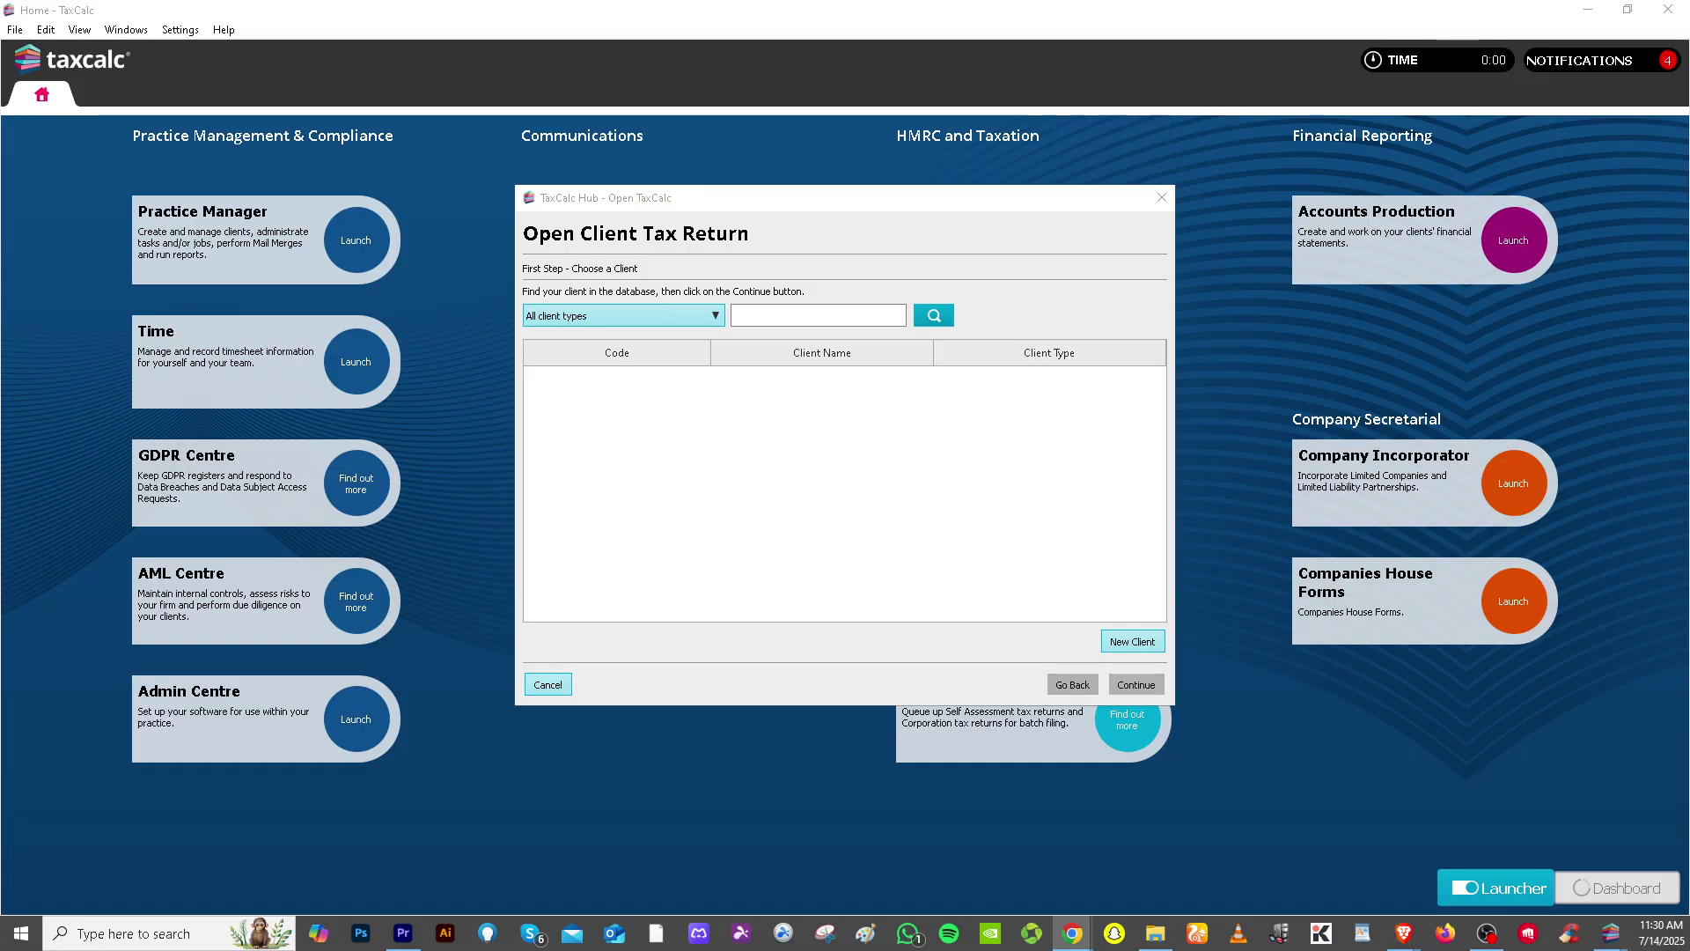
pyautogui.click(1161, 197)
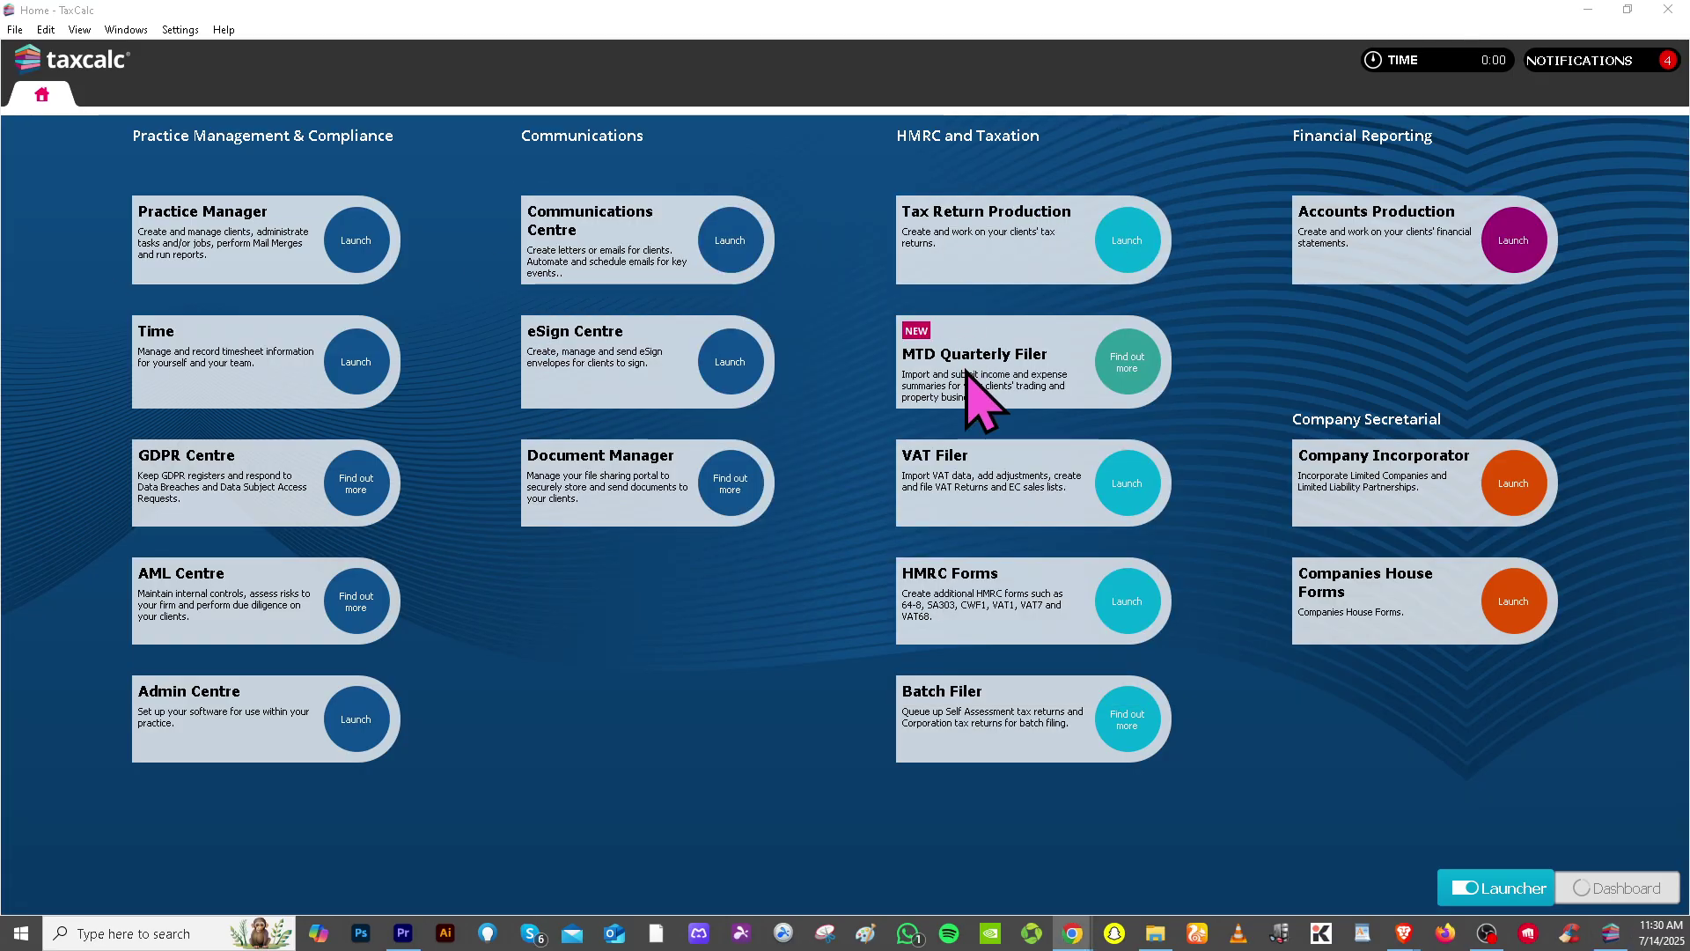
# Try to open MTD Quarterly Filer, dismiss its notice, and view VAT Filer's client selection before cancelling it
pyautogui.click(1138, 371)
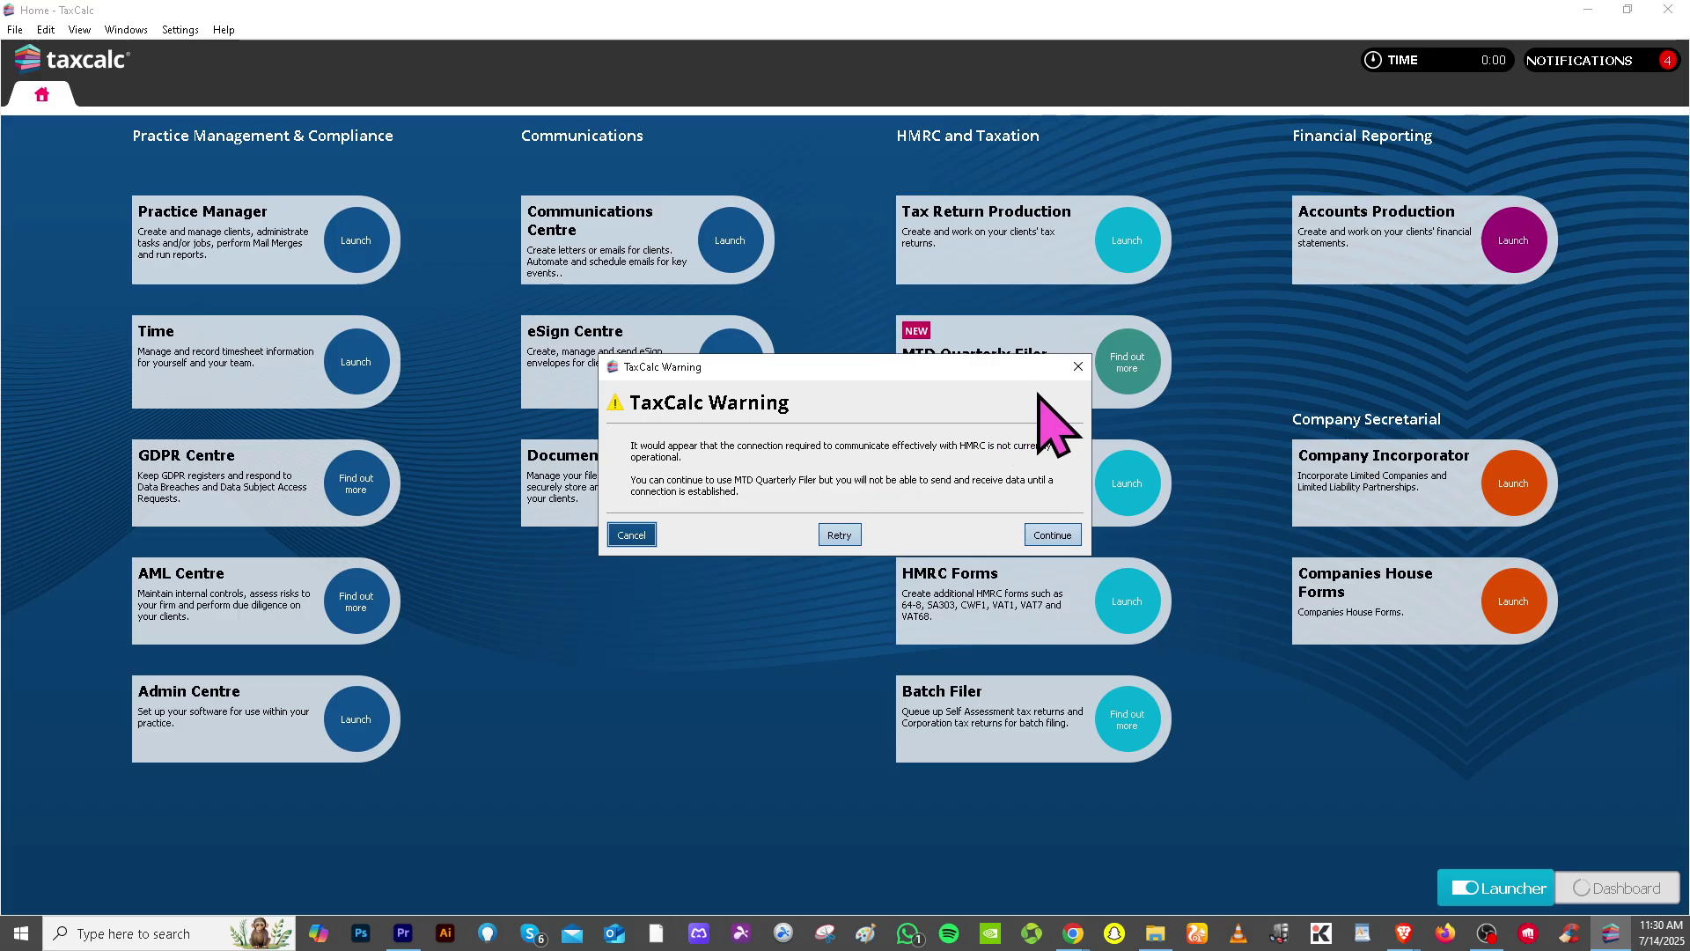
pyautogui.click(1078, 367)
pyautogui.click(1127, 484)
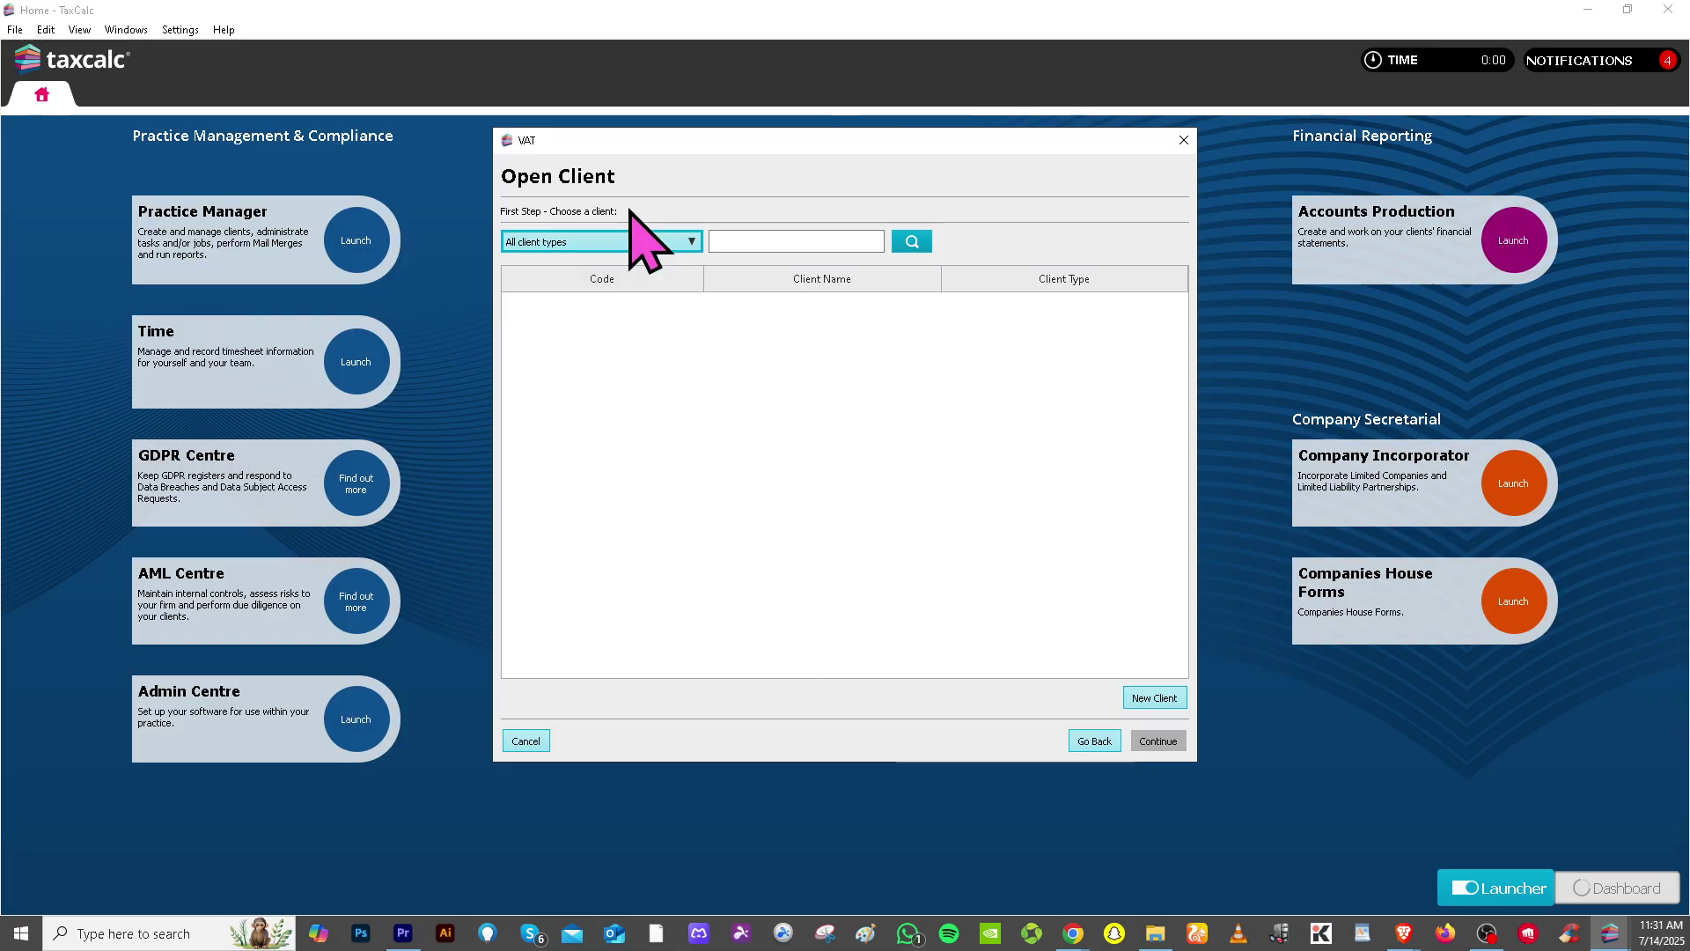
pyautogui.click(528, 742)
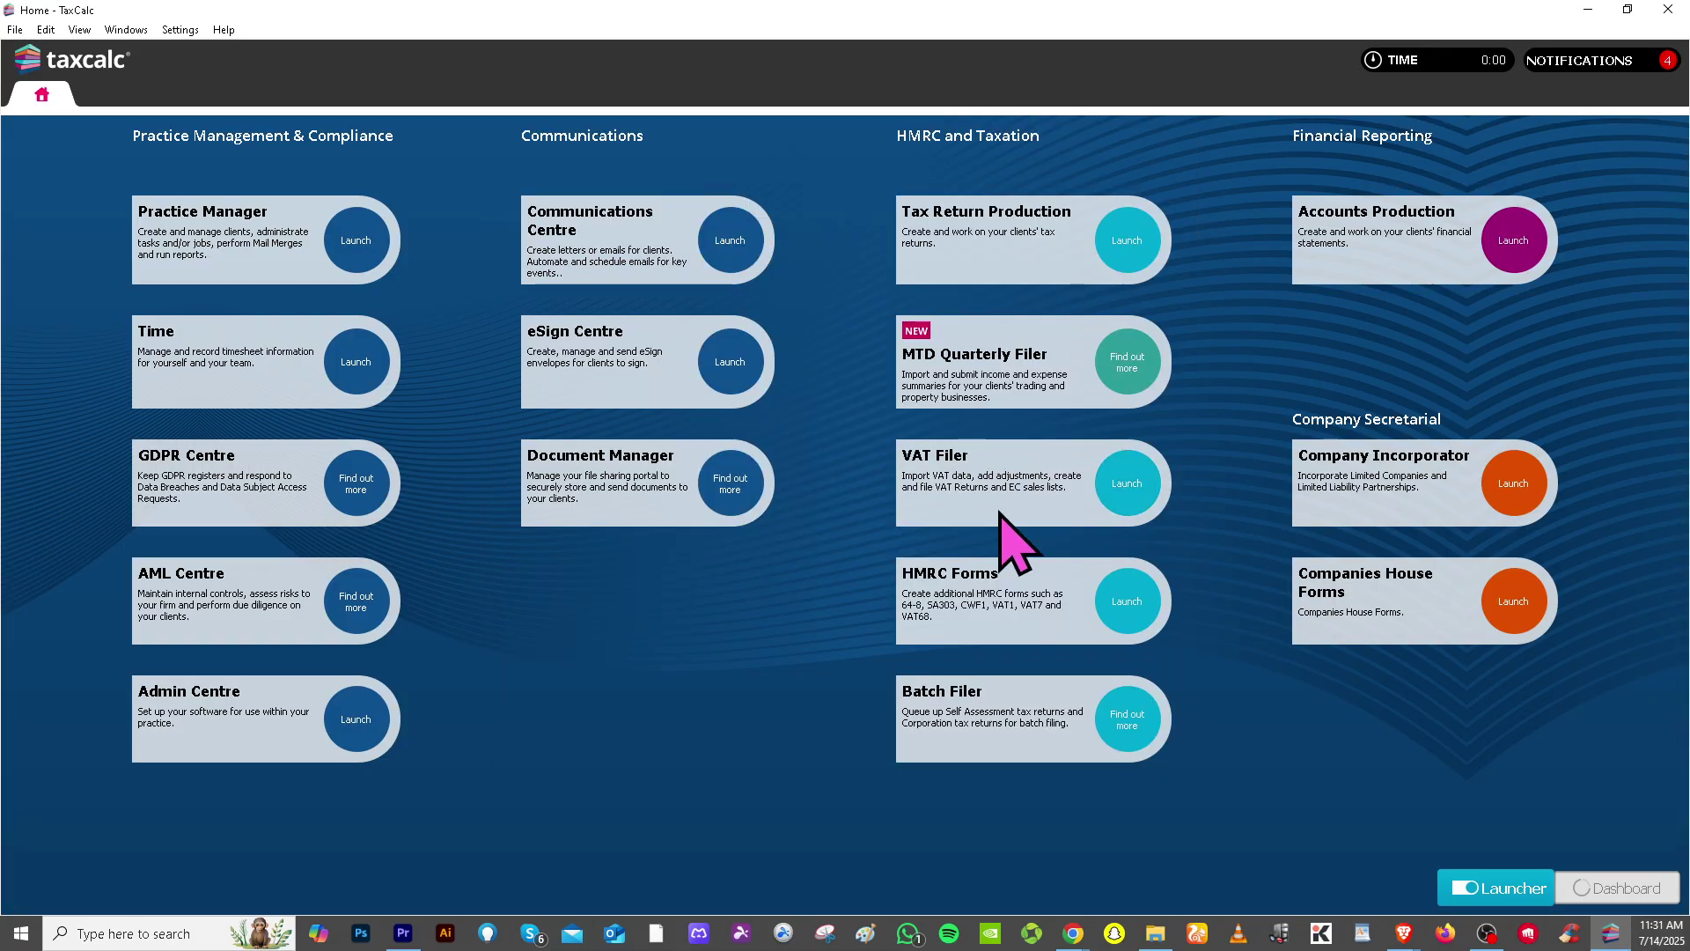
# View the HMRC Forms client selection and cancel it, and check the Batch Filer purchase information, closing its notice
pyautogui.click(1118, 603)
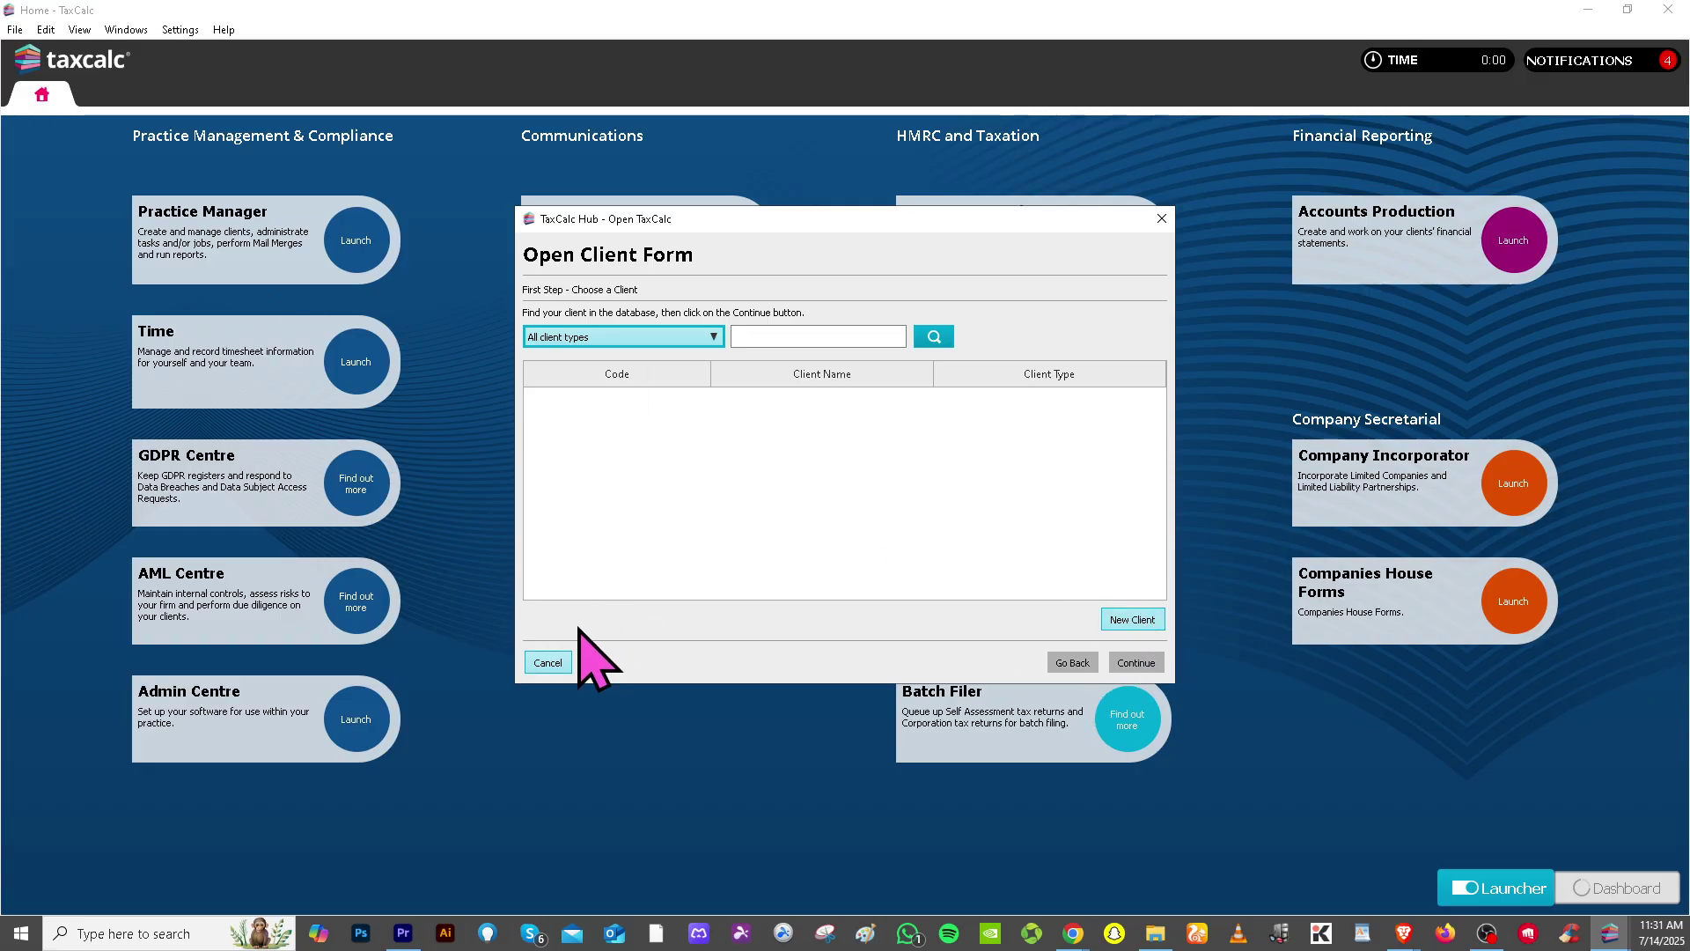
pyautogui.click(560, 665)
pyautogui.click(1126, 726)
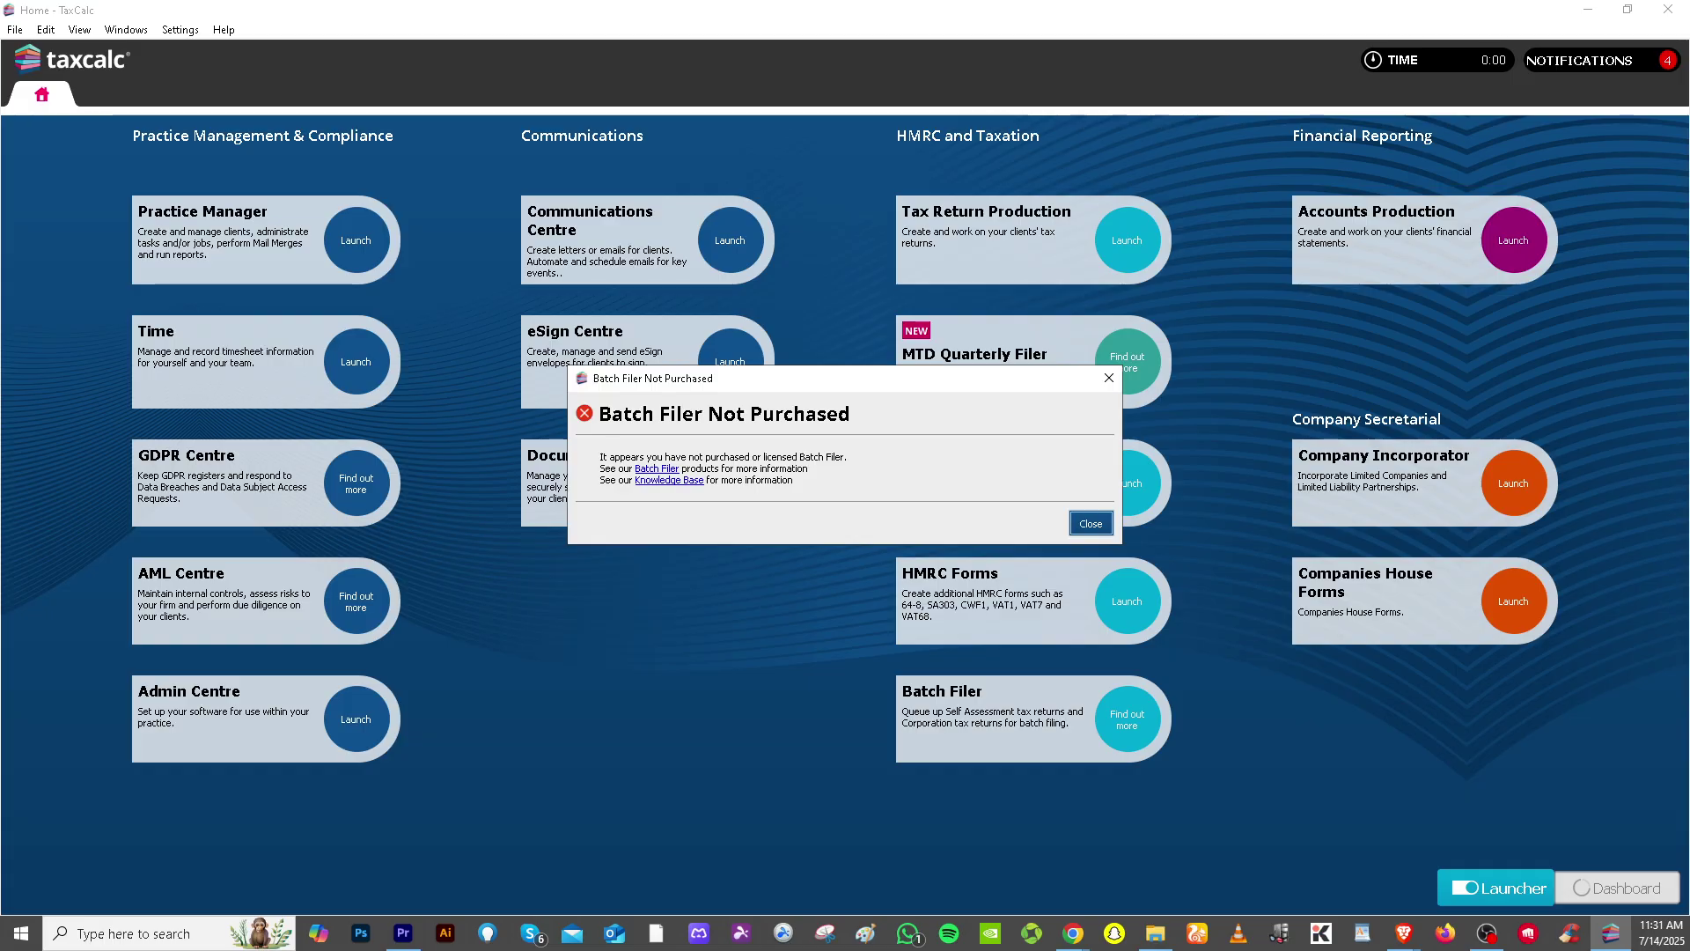
pyautogui.click(1109, 378)
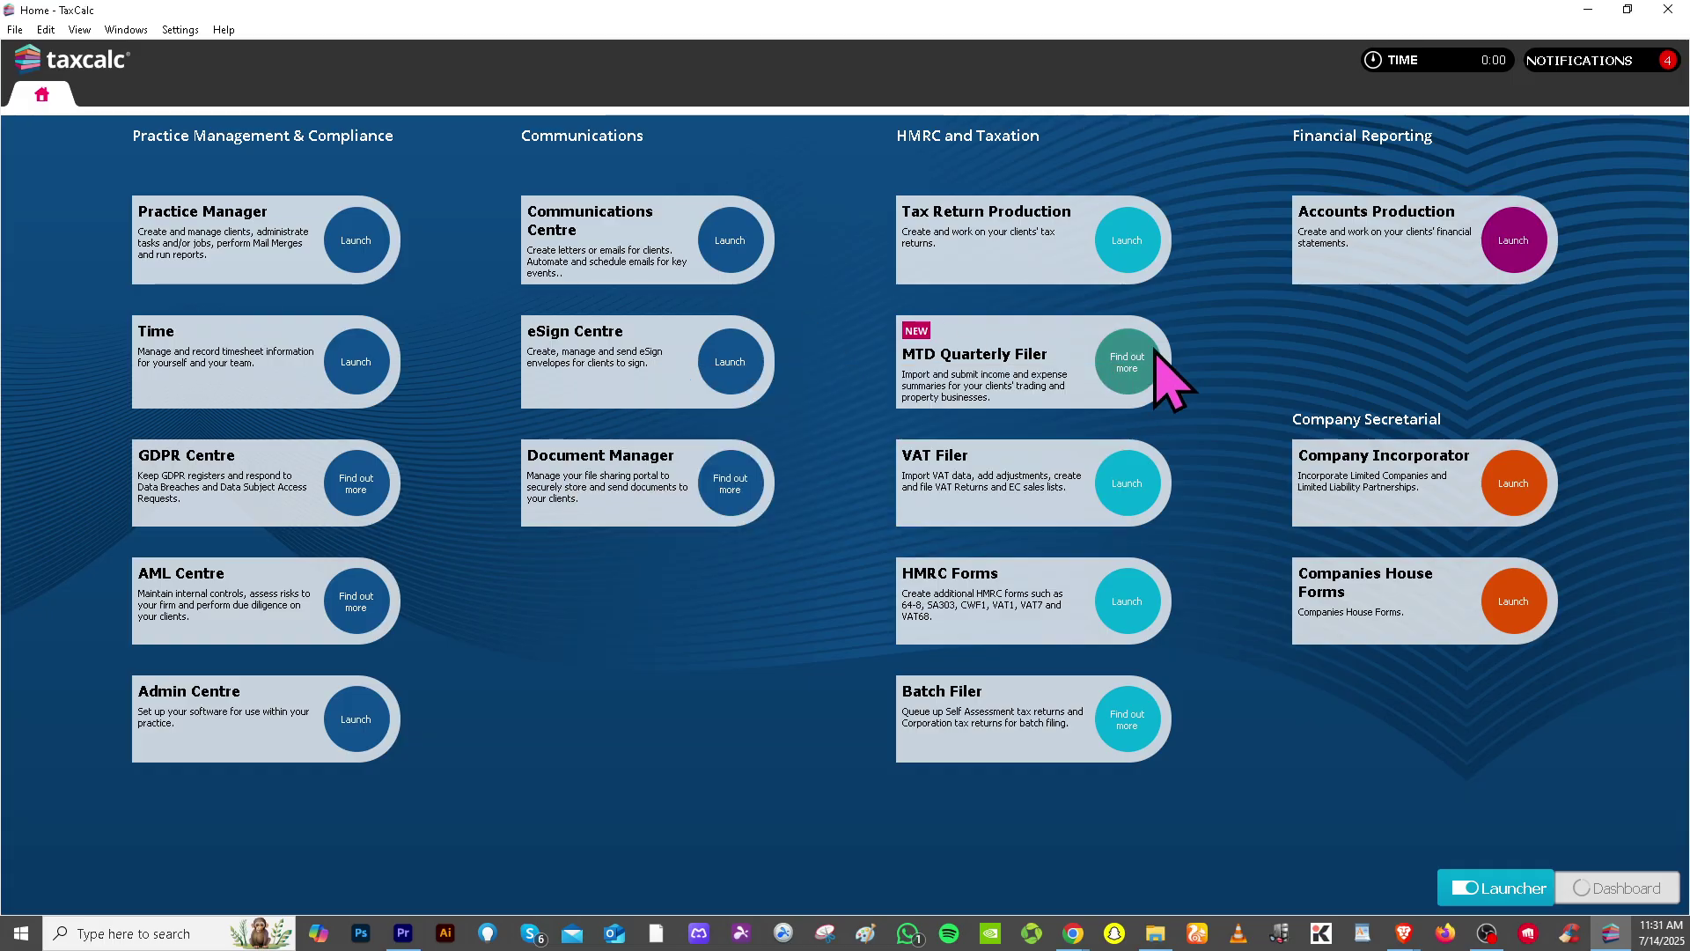
# Open Accounts Production, skip the Companies House credentials setup, view its client selection, and cancel it
pyautogui.click(1512, 243)
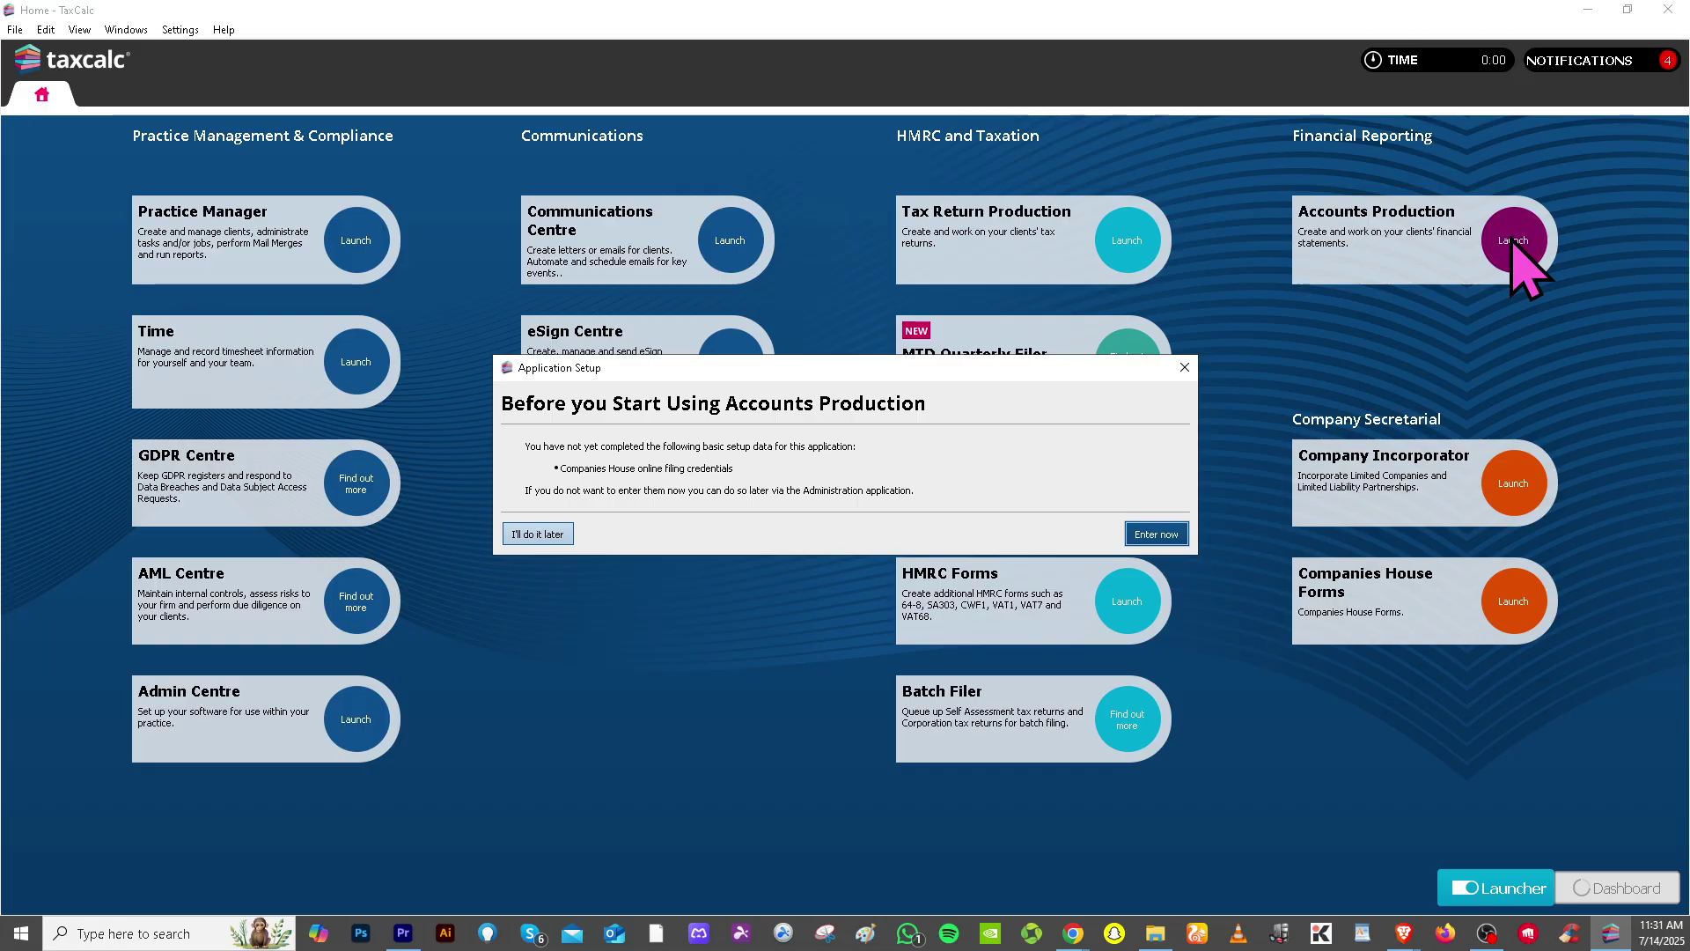
pyautogui.click(1184, 367)
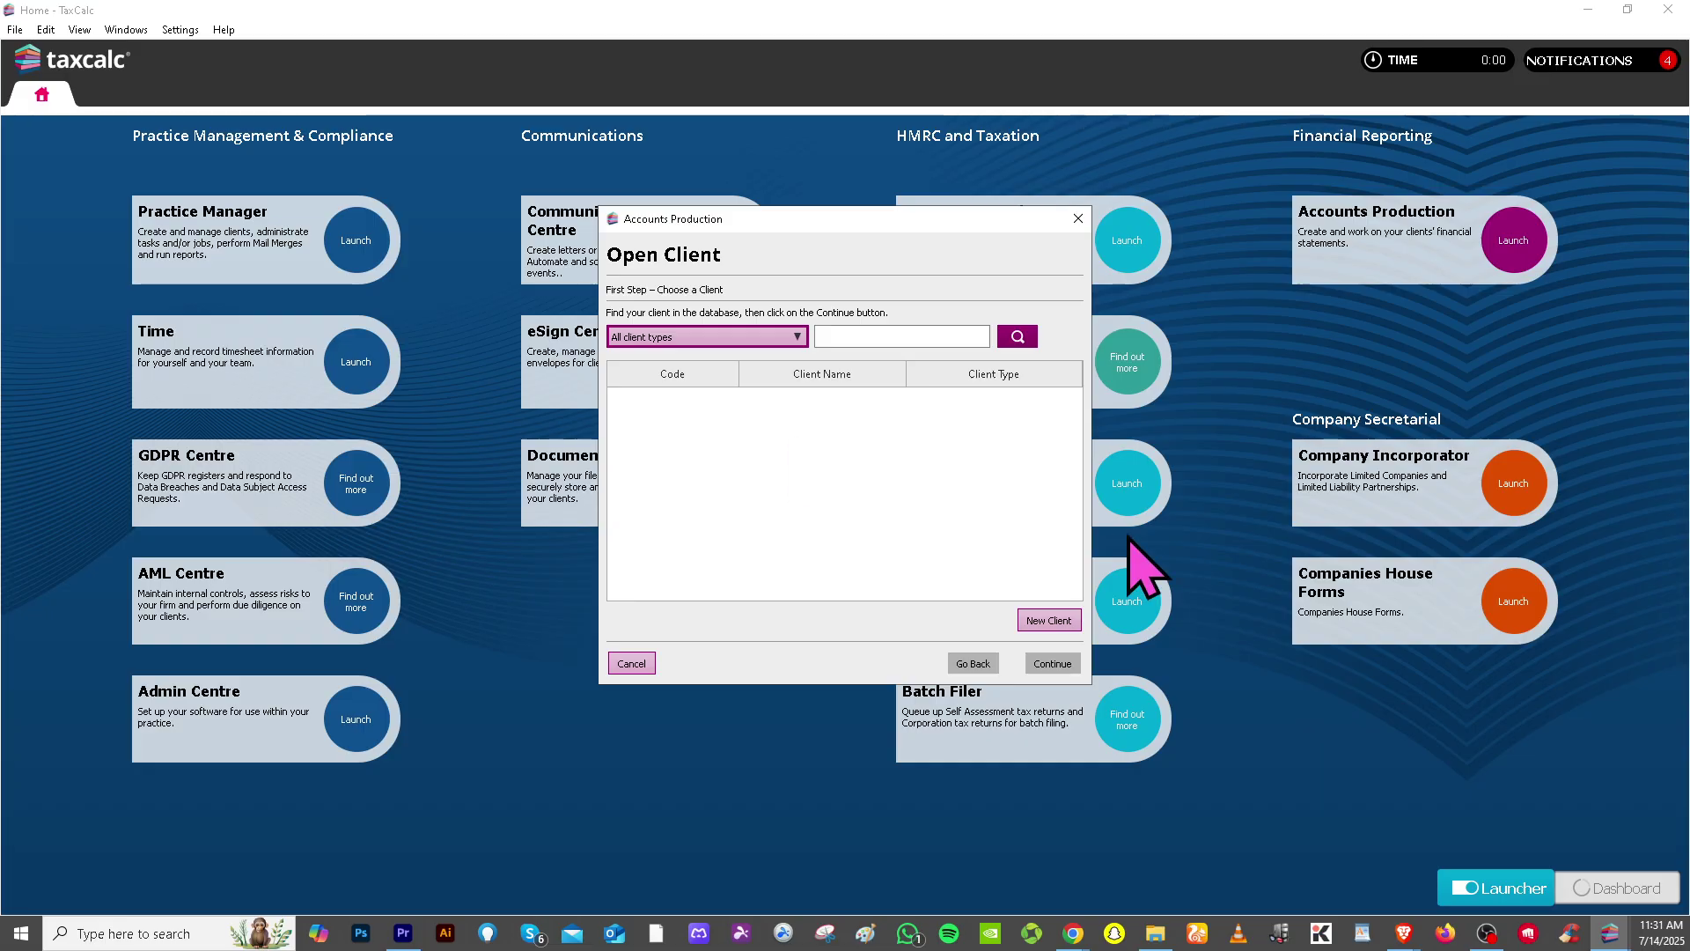
pyautogui.click(632, 664)
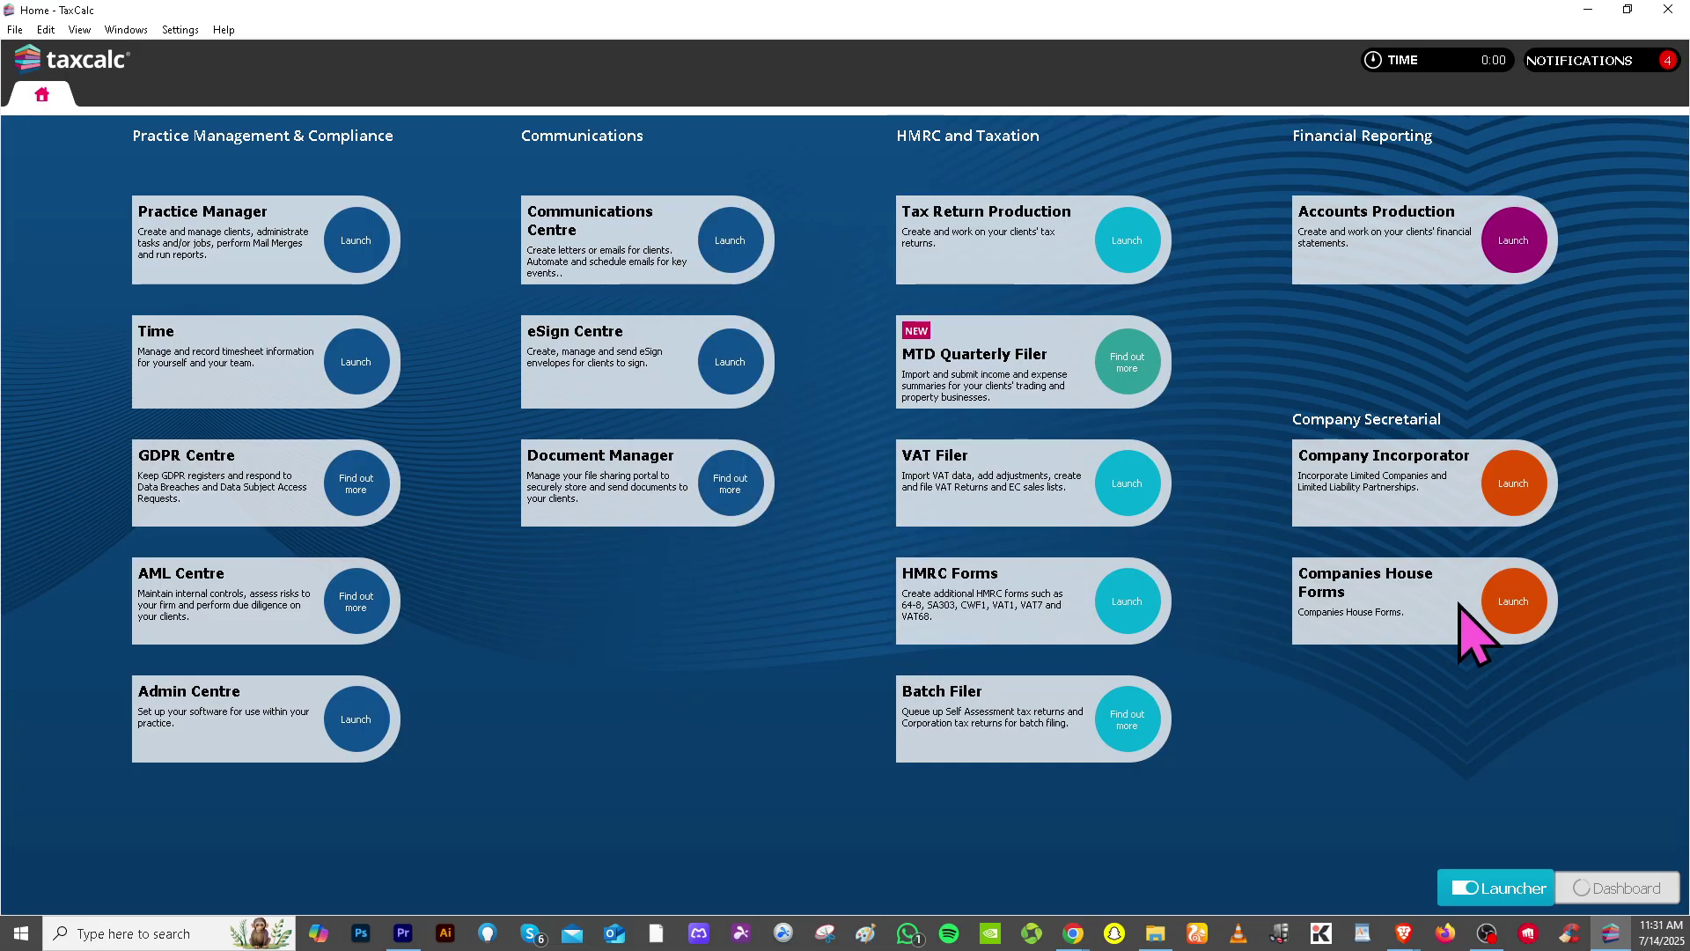
# Open Company Incorporator, skip the Companies House credentials setup, view the incorporations list, and return home
pyautogui.click(1514, 481)
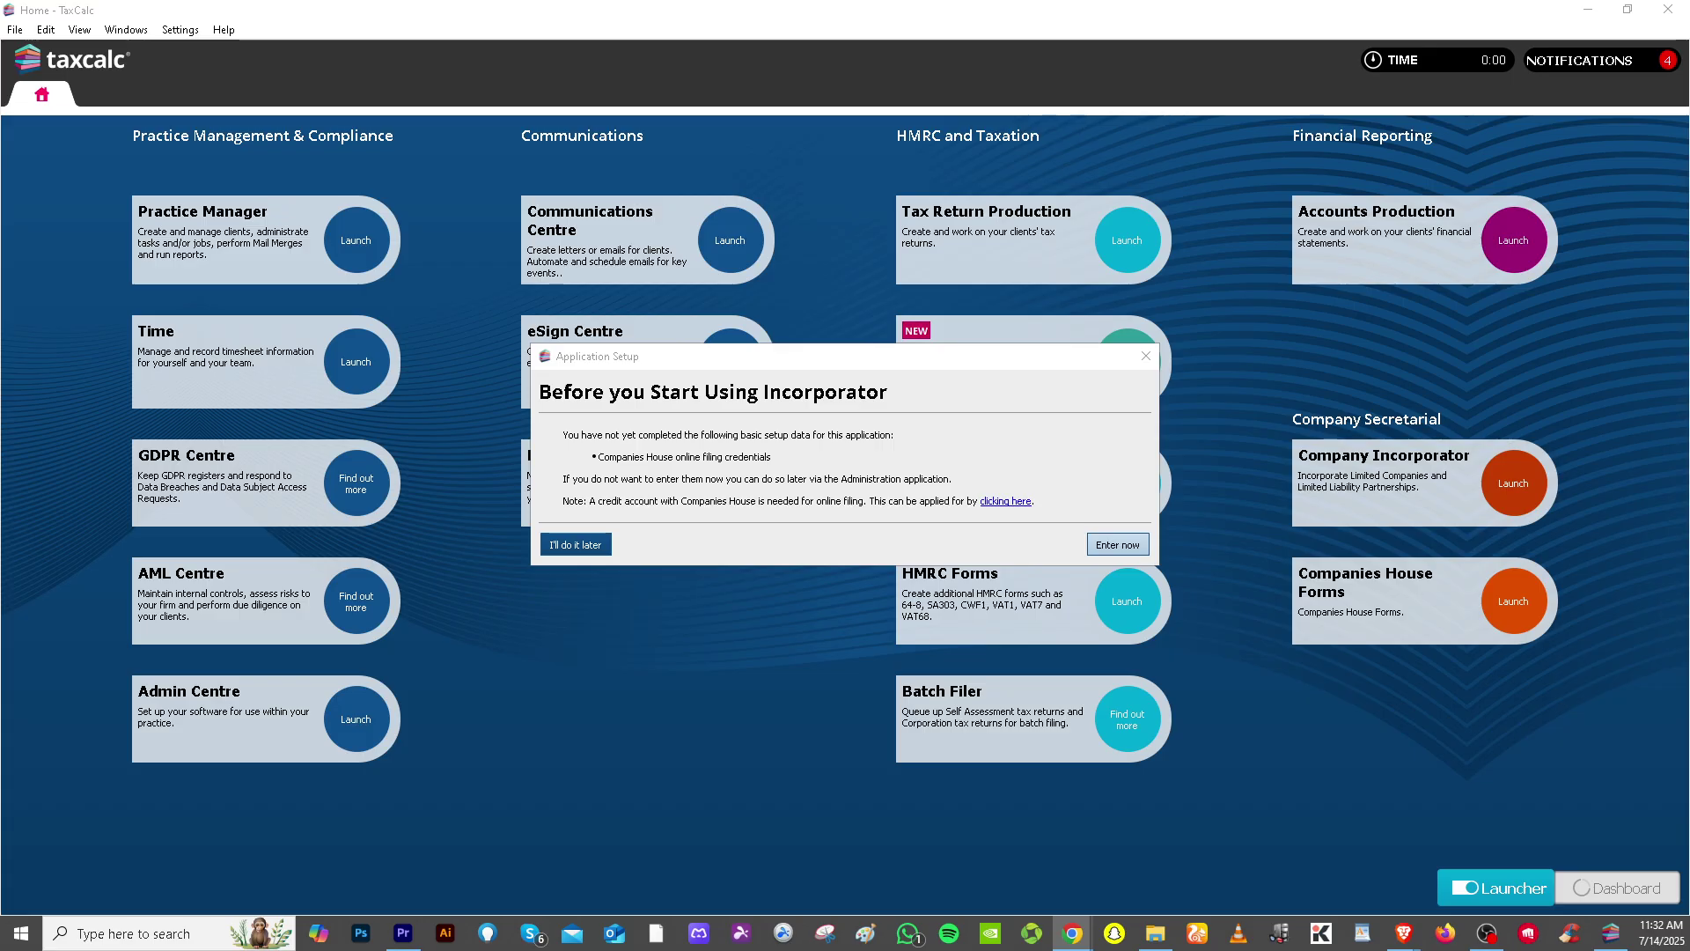
pyautogui.click(1312, 604)
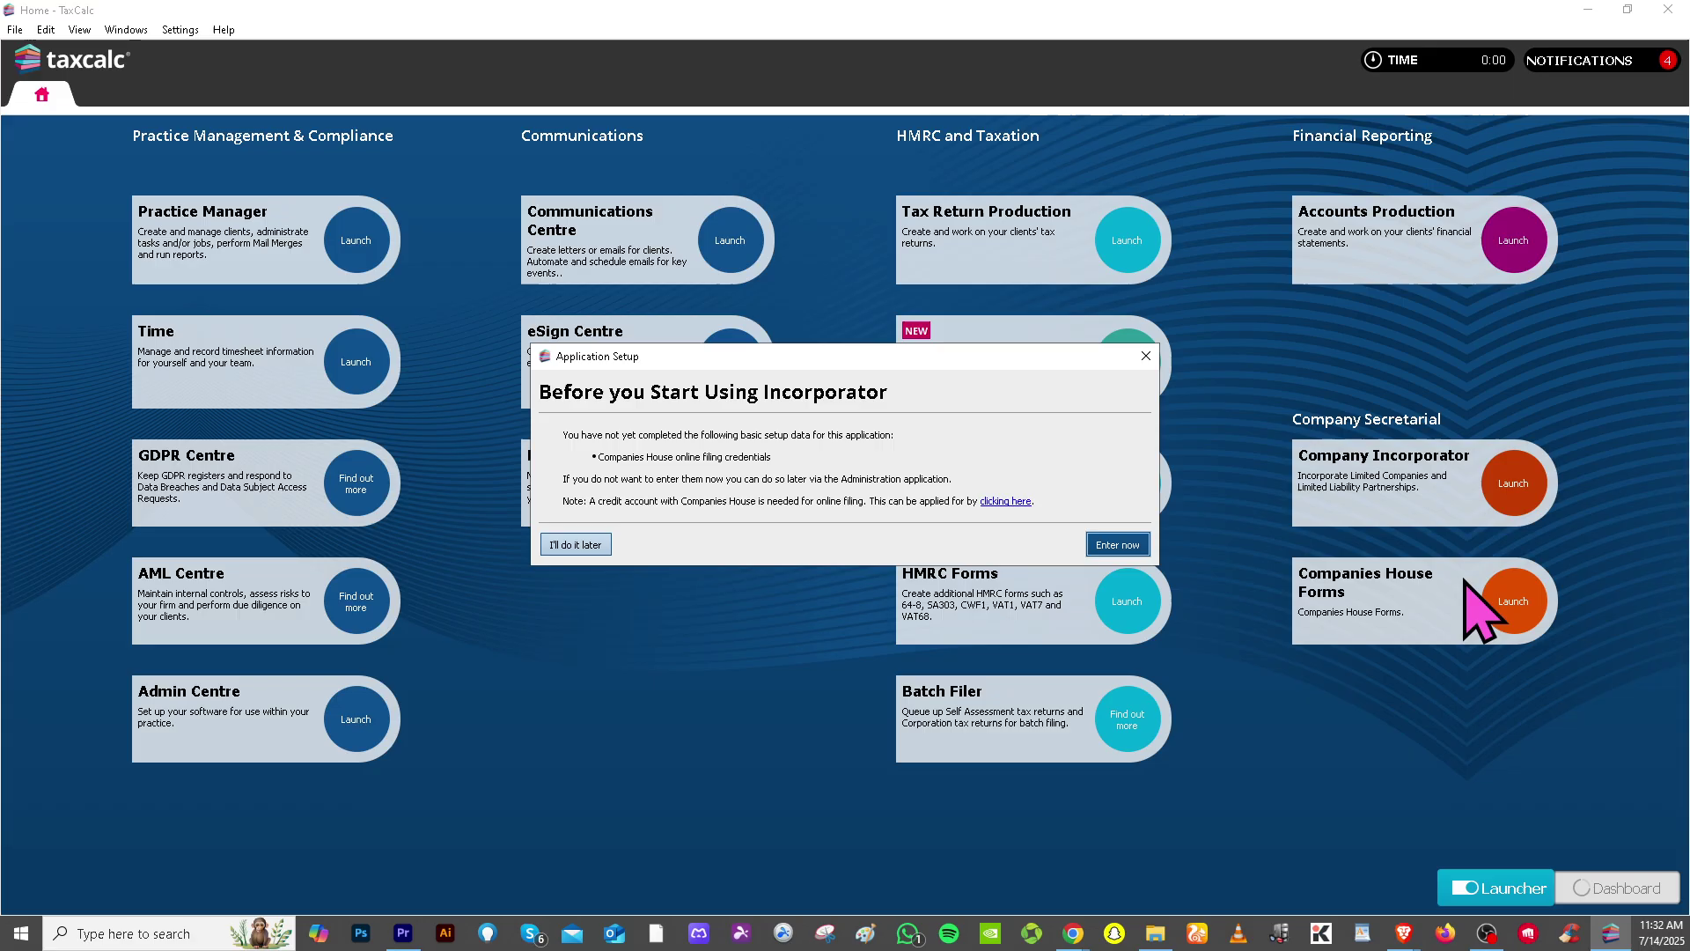
pyautogui.click(1144, 357)
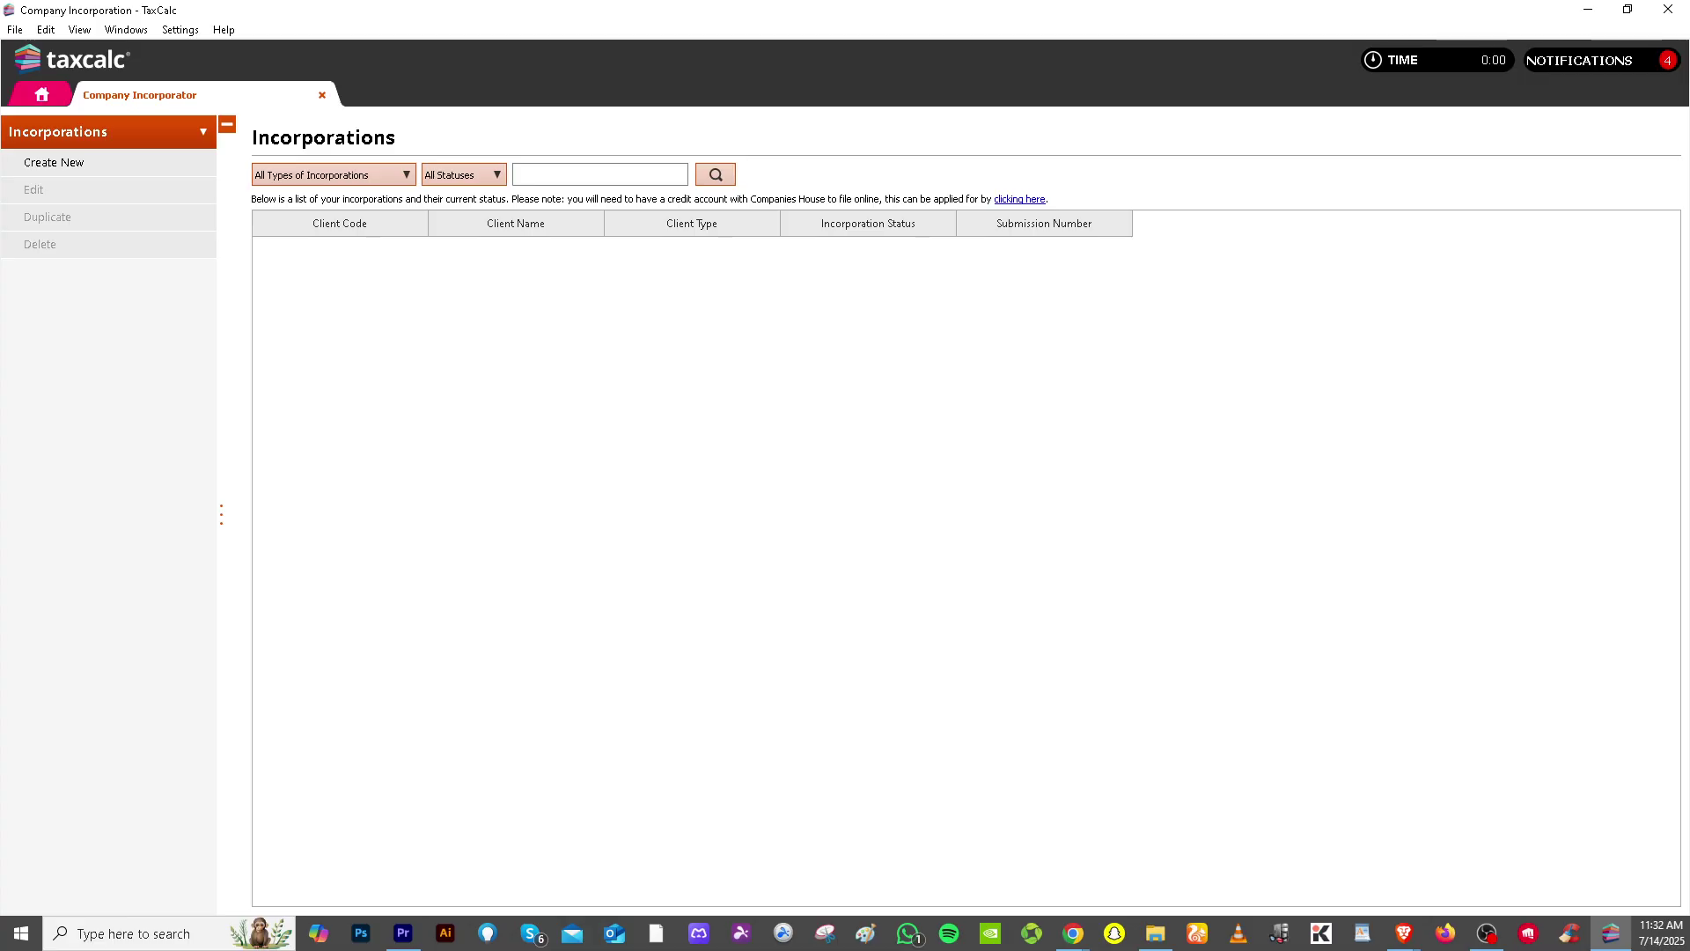
pyautogui.hotkey('alt', 'Tab')
pyautogui.click(322, 94)
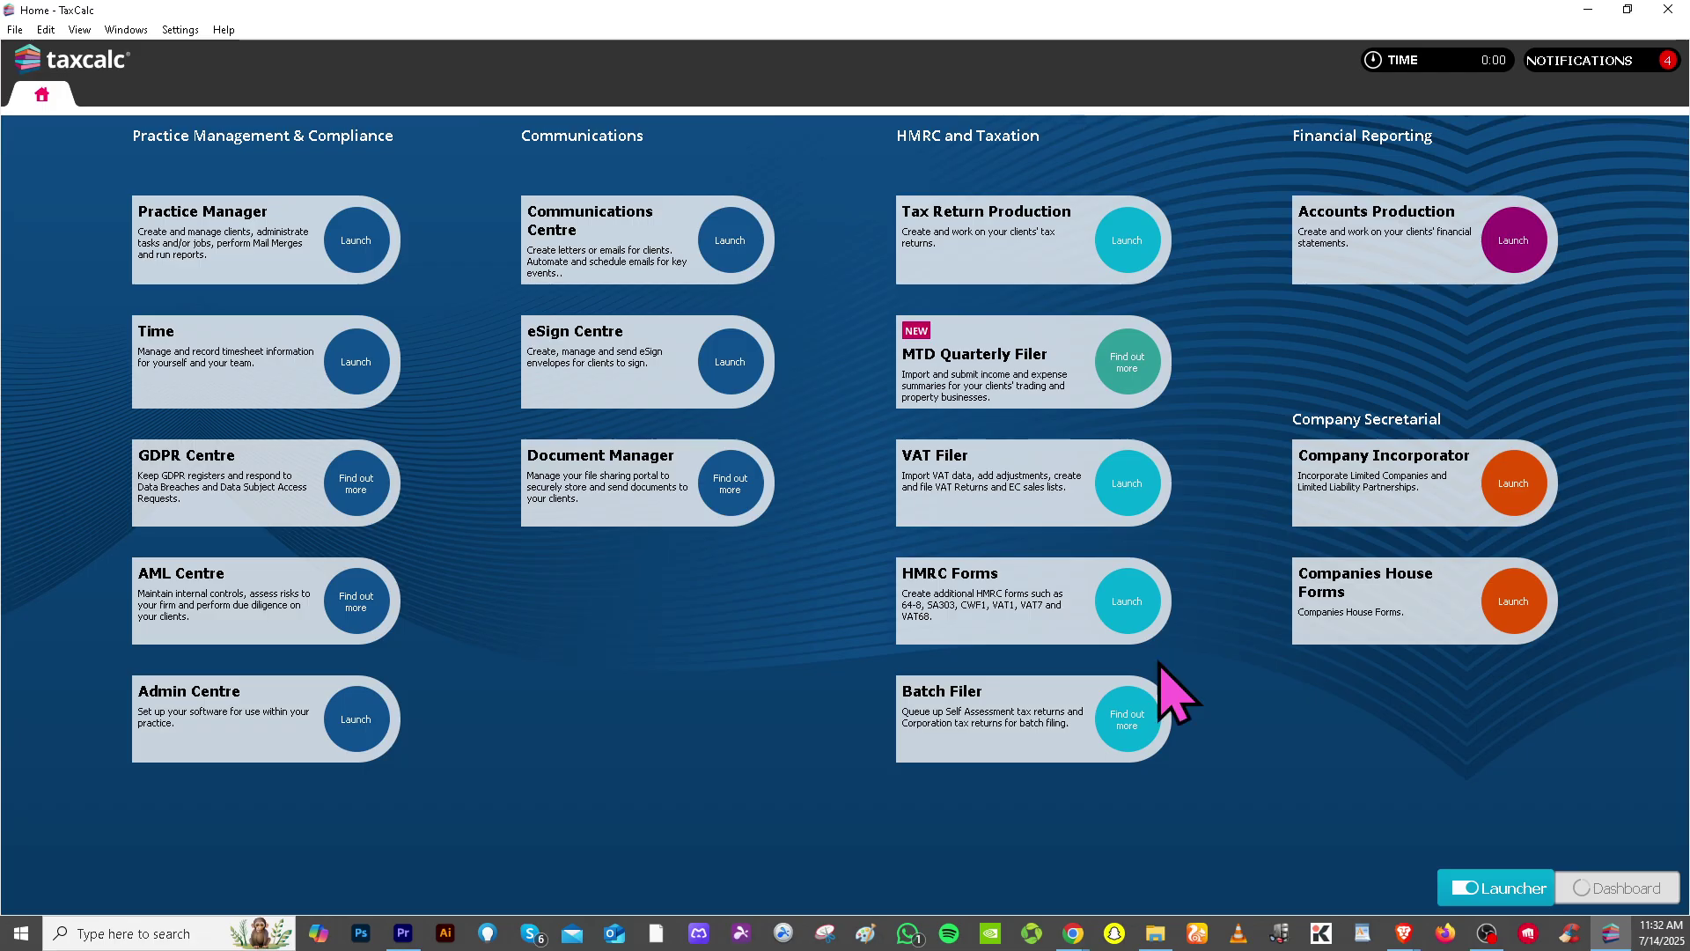
# Switch the home screen from the launcher to the dashboard view
pyautogui.click(1629, 887)
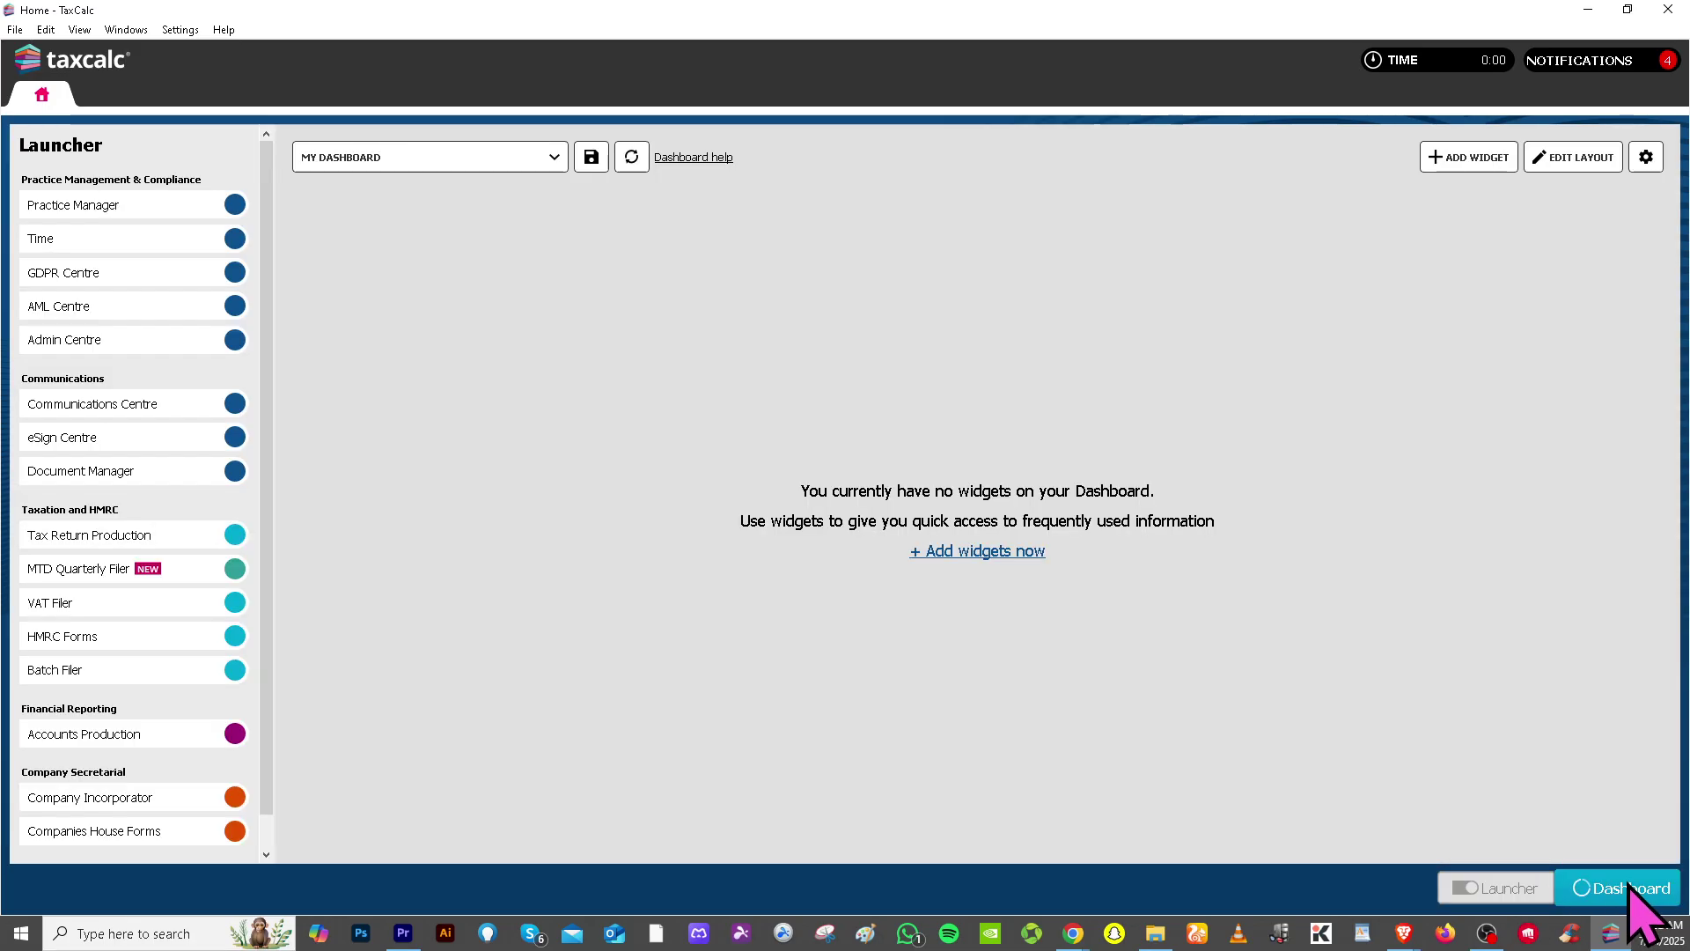